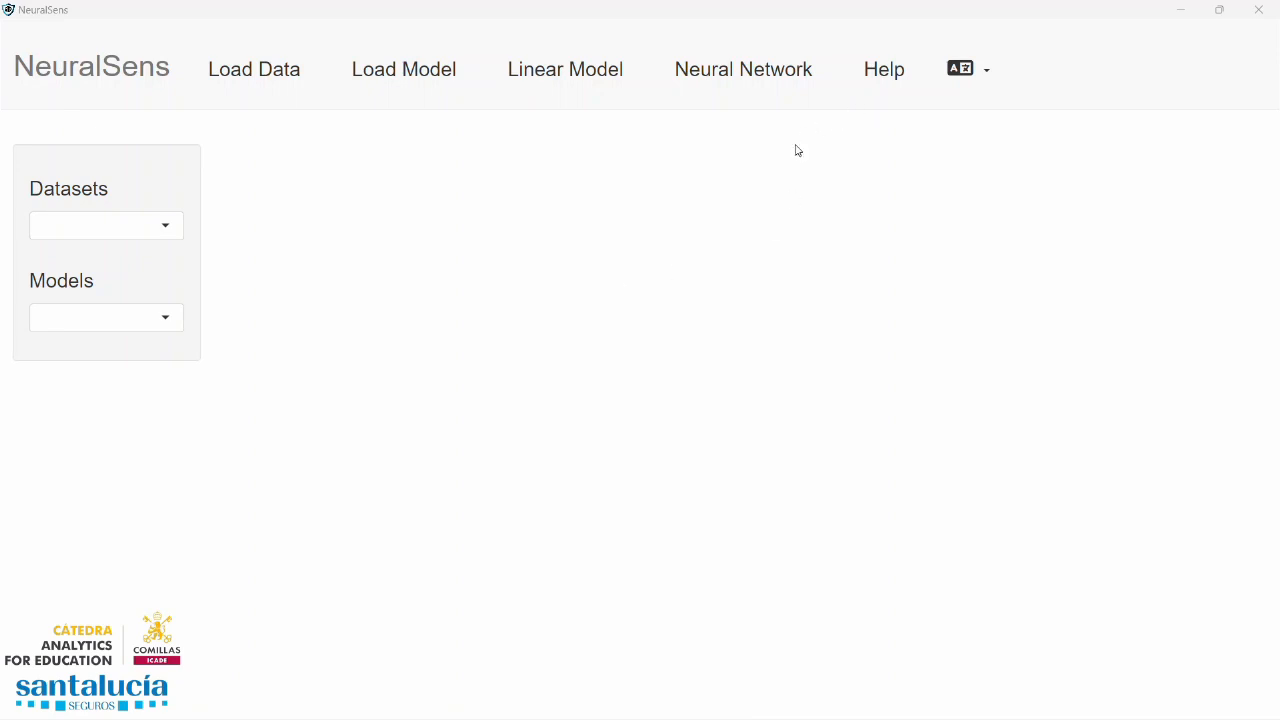
Open the user guide and skim its opening pages through the introduction
left_click(888, 70)
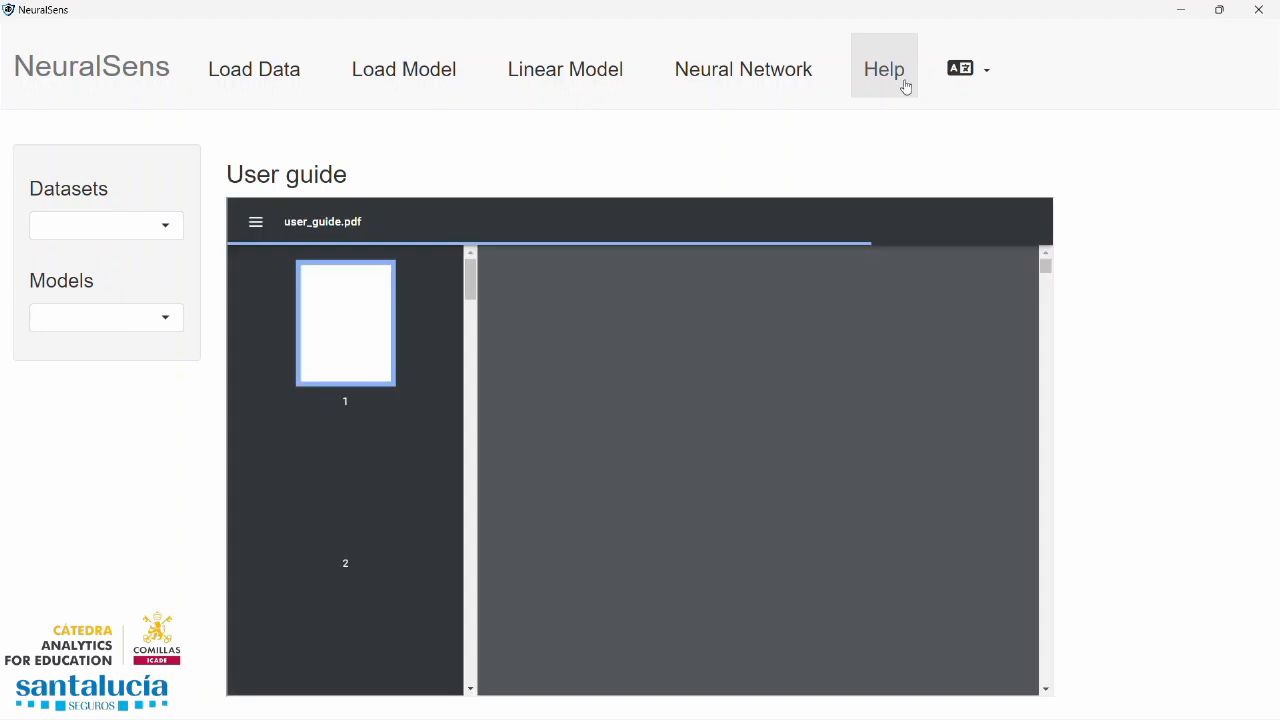
scroll(770, 307, "down", 2)
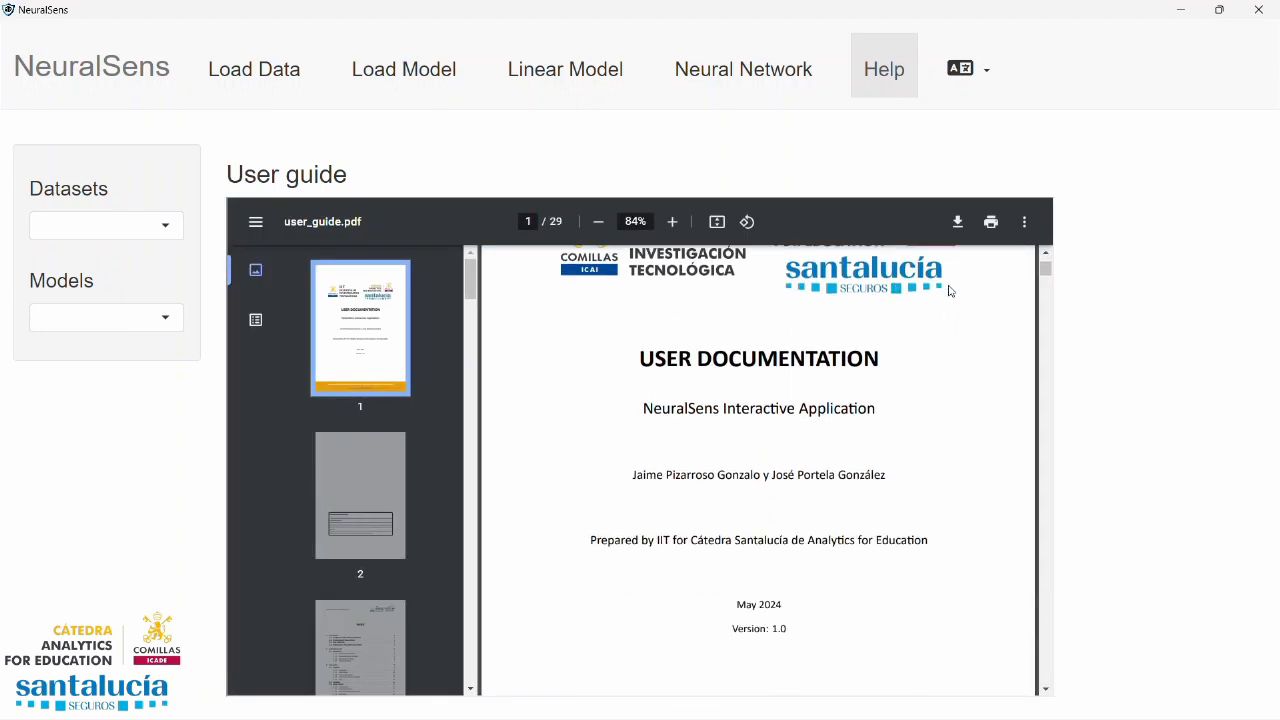
scroll(946, 290, "up", 1)
scroll(943, 290, "down", 15)
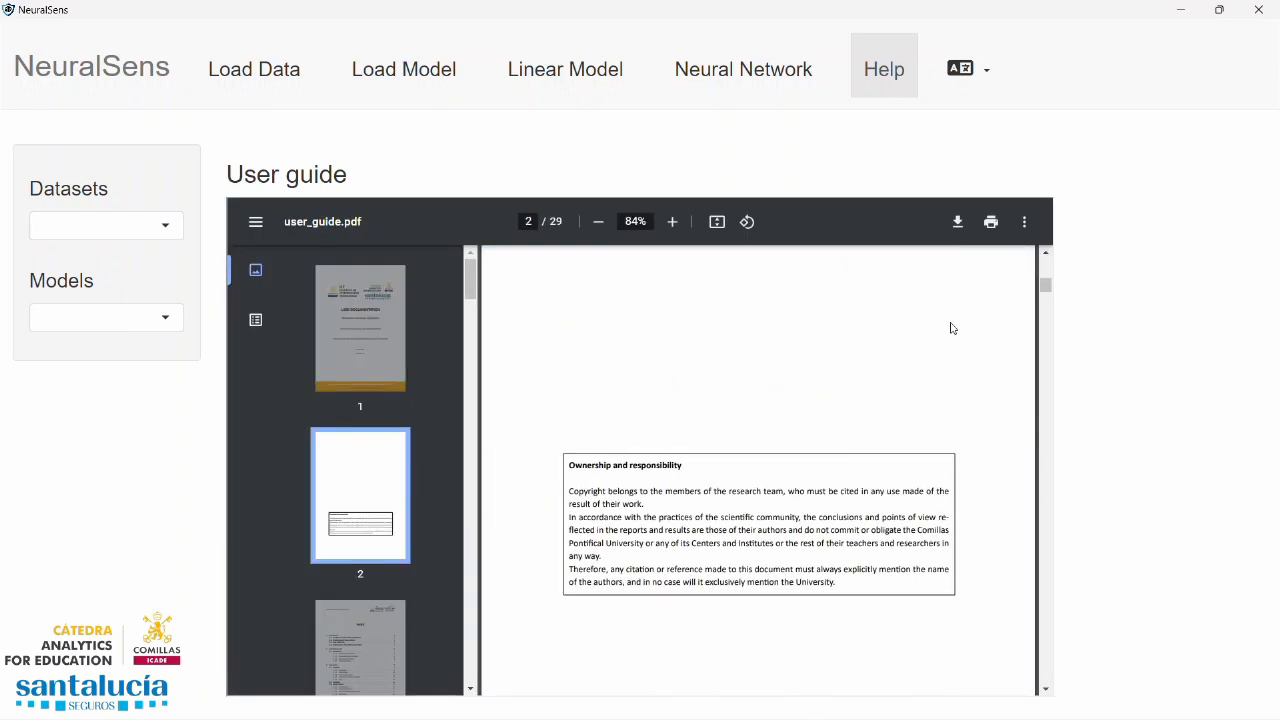
scroll(870, 322, "down", 4)
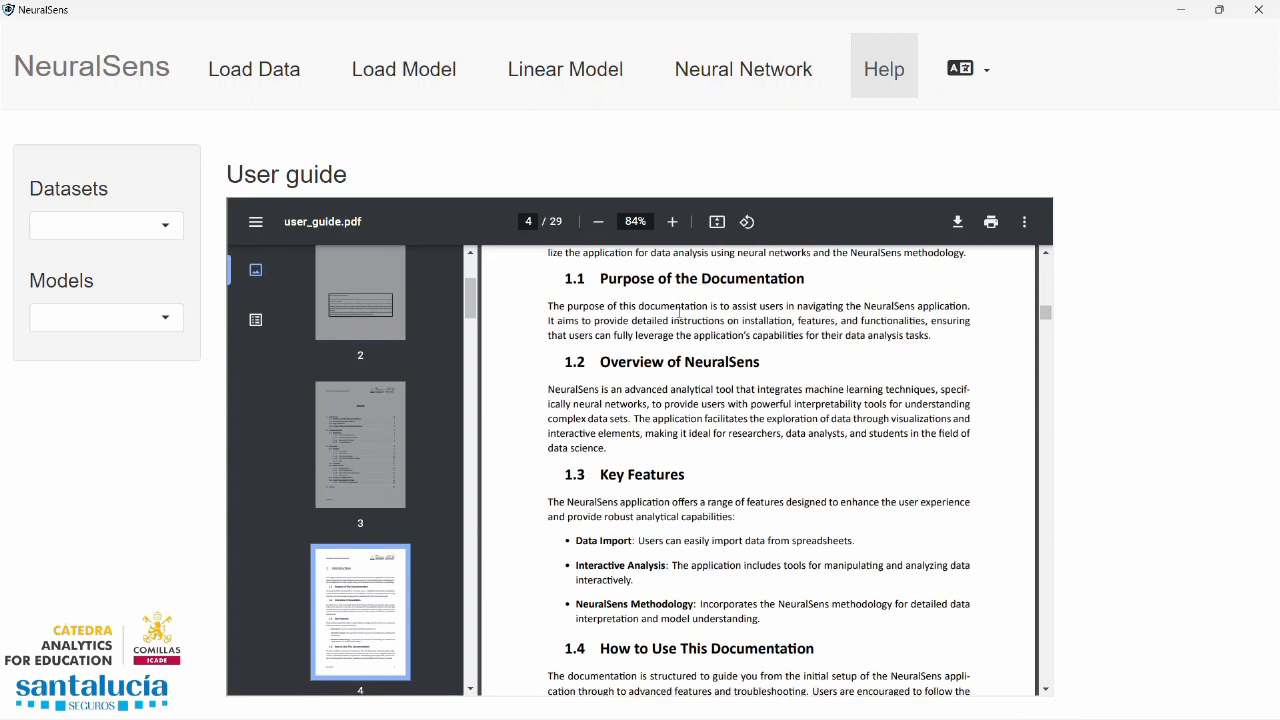
Load the built-in Example #1 dataset and review its summary statistics down to the Max. row
left_click(253, 71)
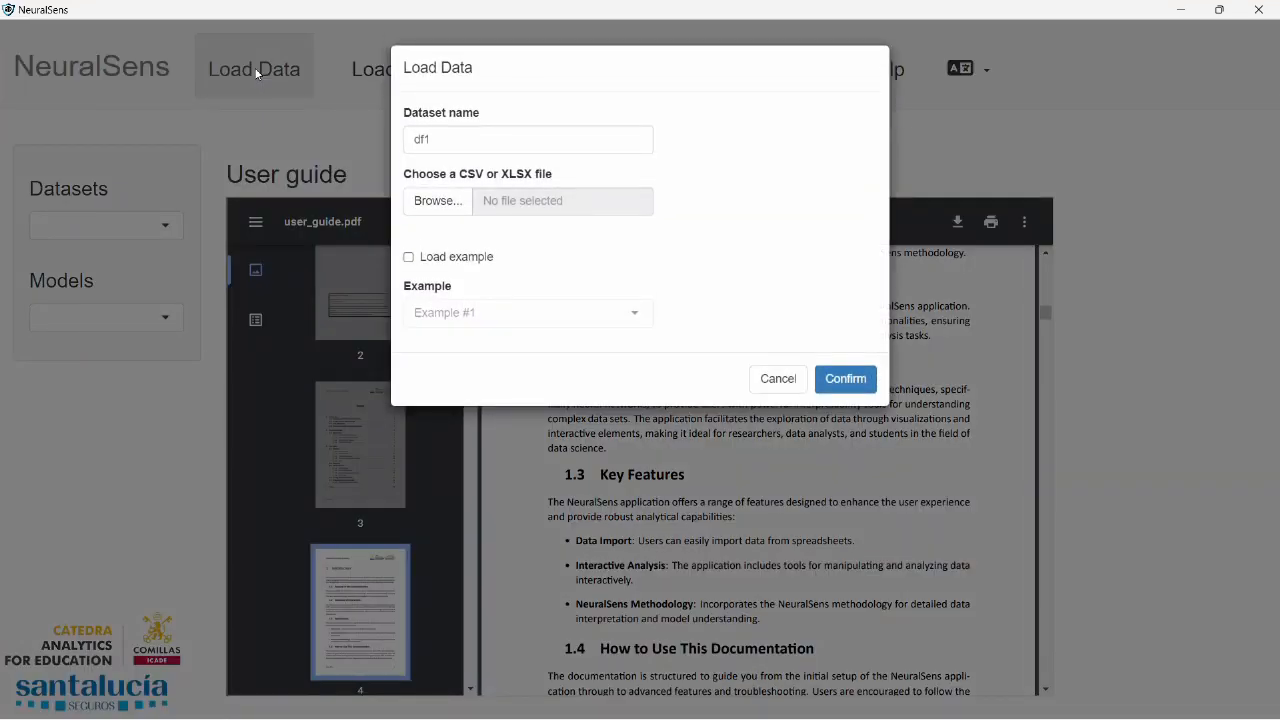
left_click(409, 258)
left_click(523, 312)
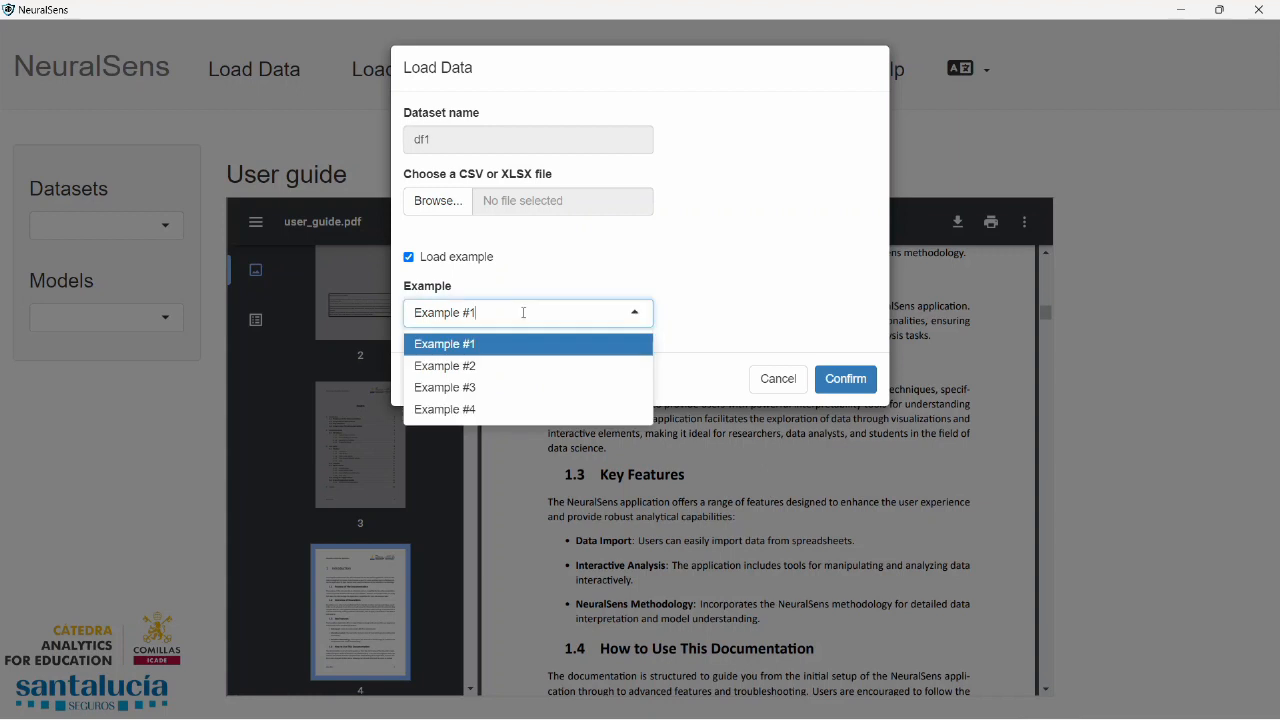
left_click(464, 350)
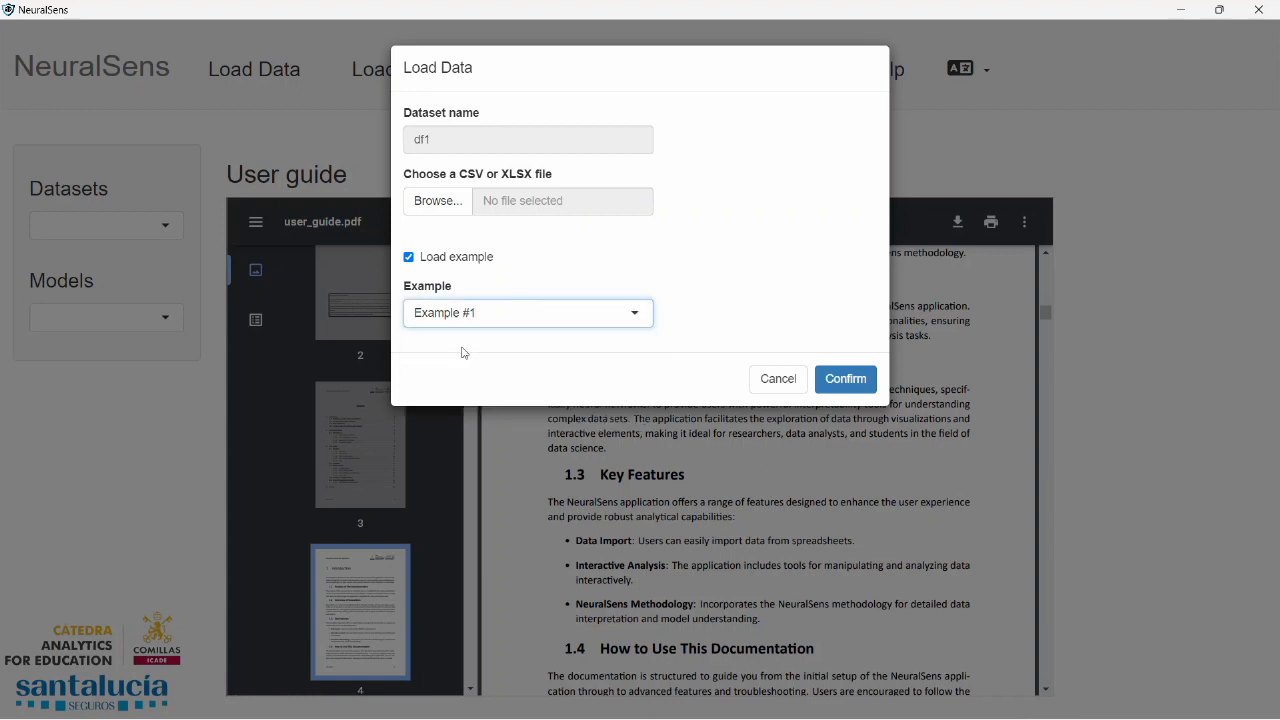
left_click(860, 381)
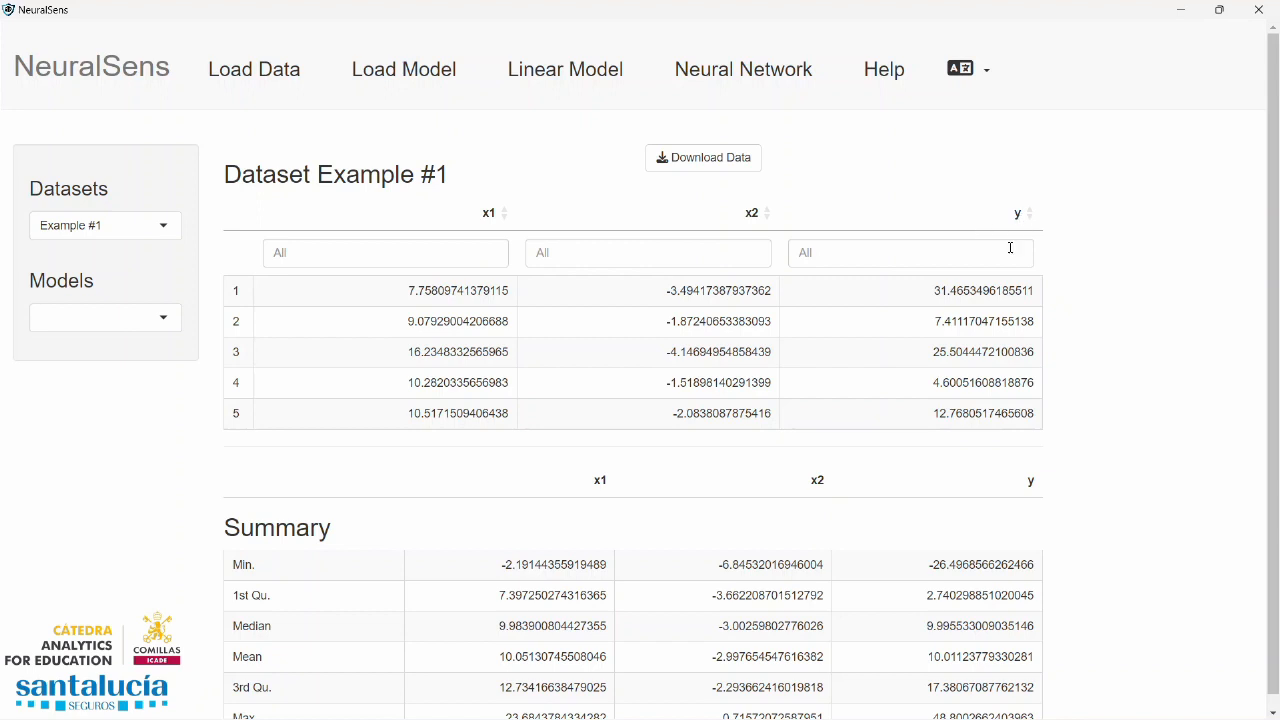
scroll(555, 284, "down", 1)
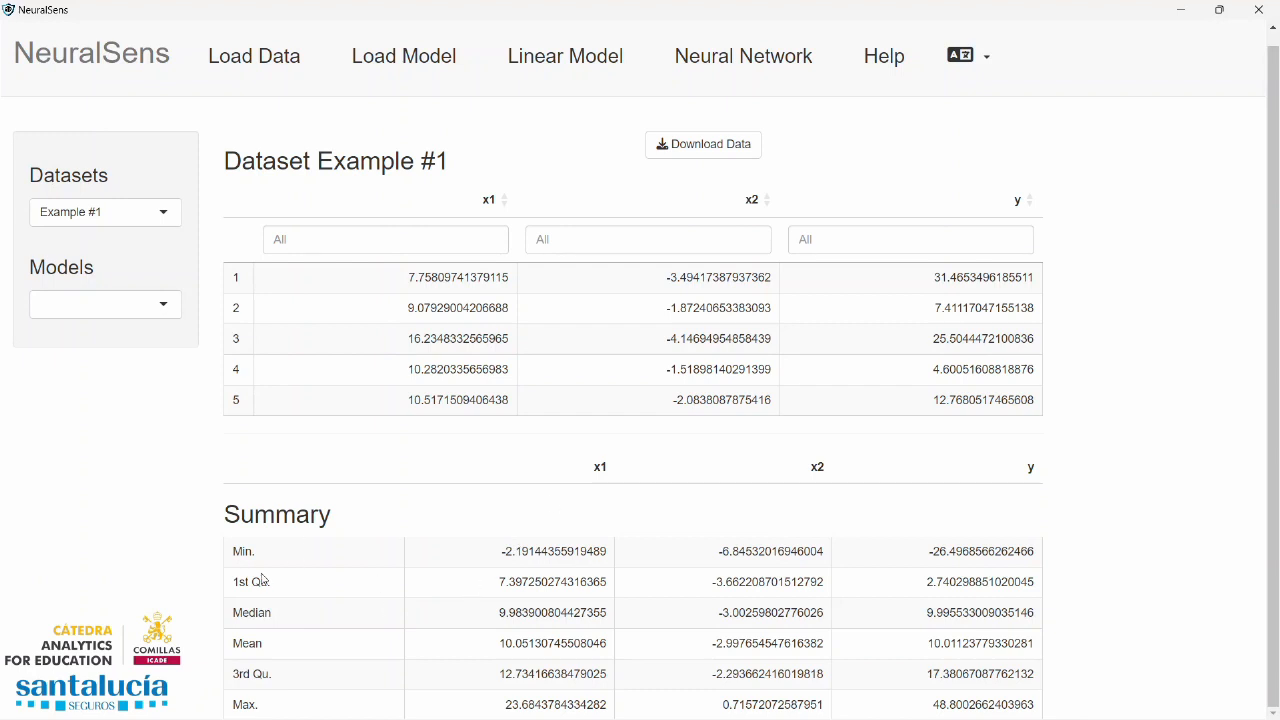
double_click(245, 705)
Start setting up a linear model for training, with Regression as the model type
left_click(556, 50)
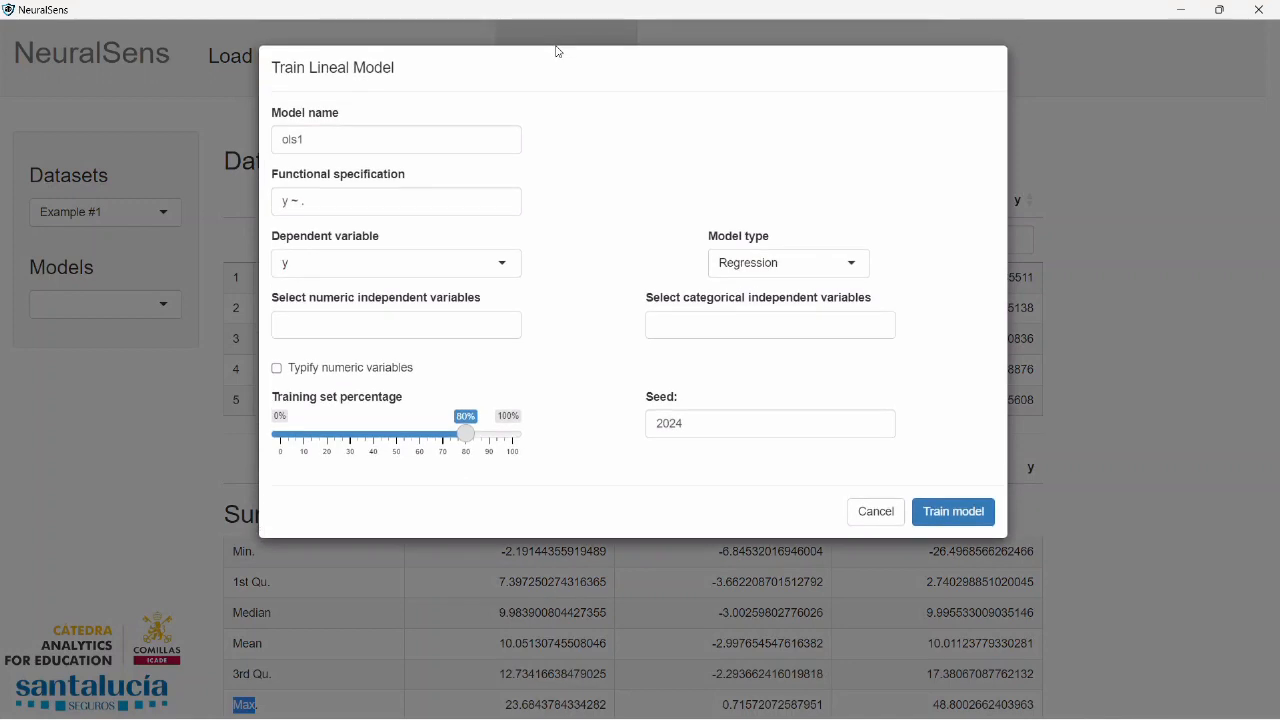
left_click(857, 263)
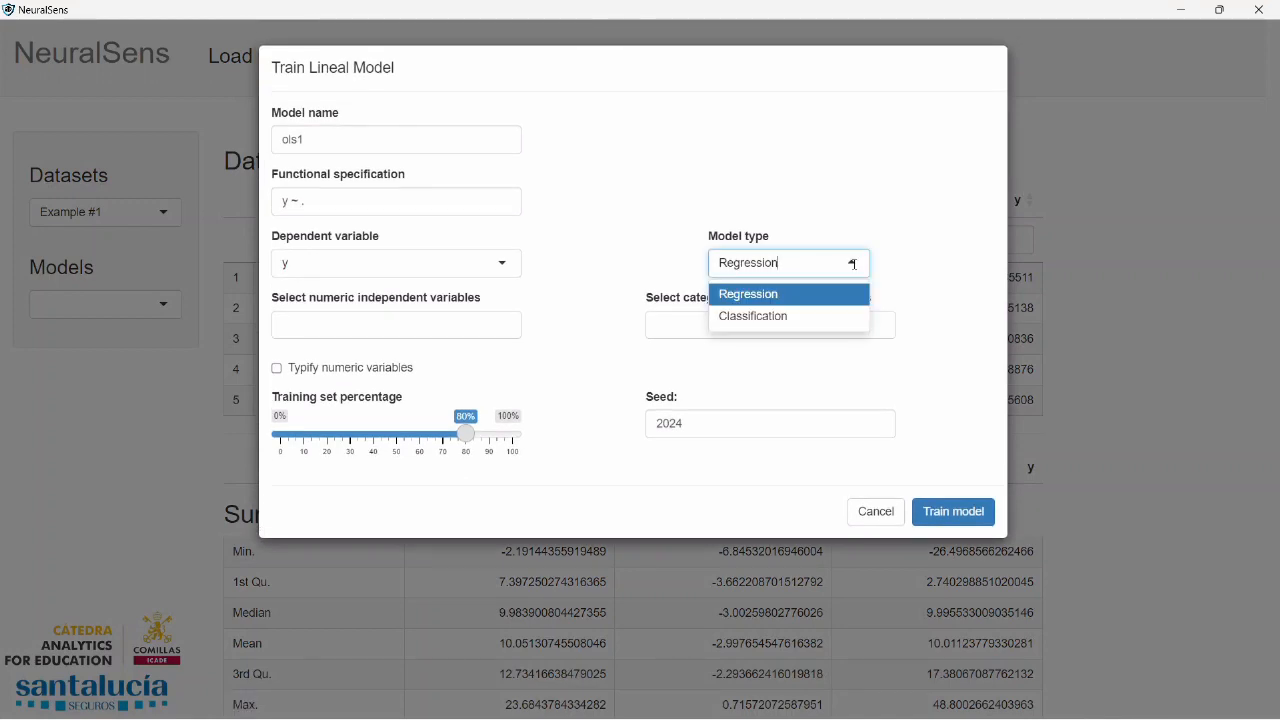
left_click(780, 316)
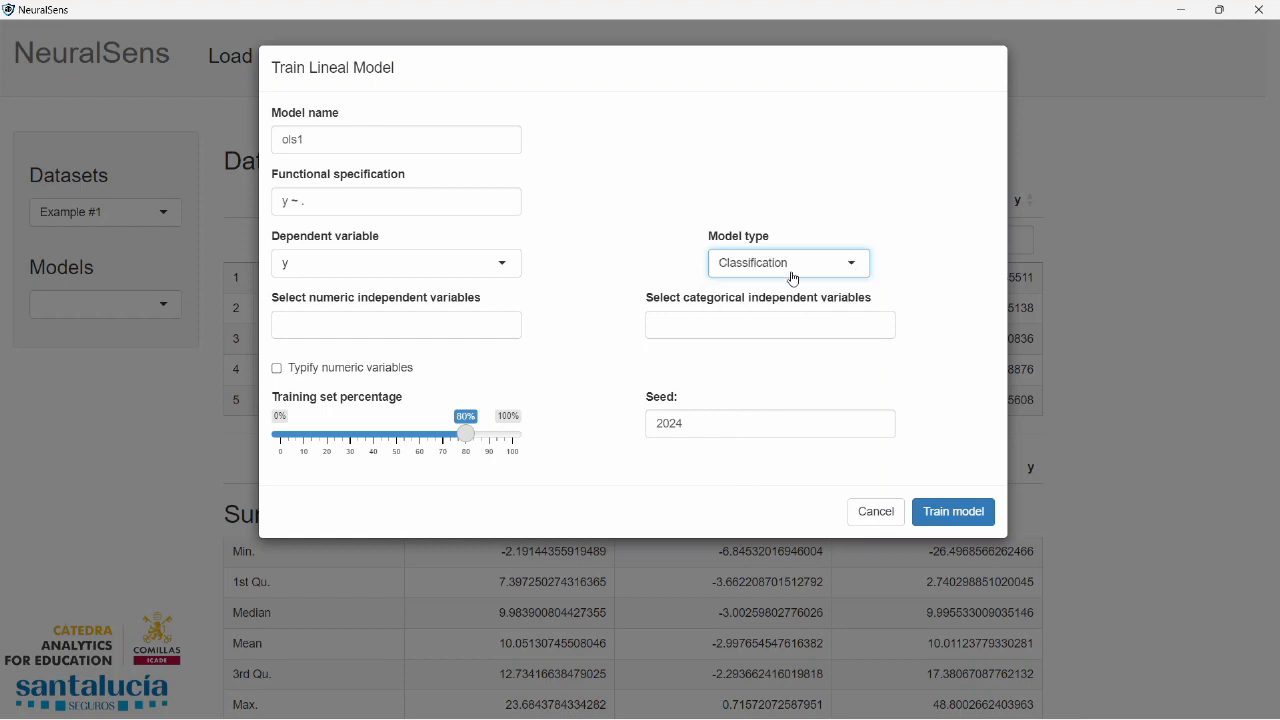
left_click(855, 264)
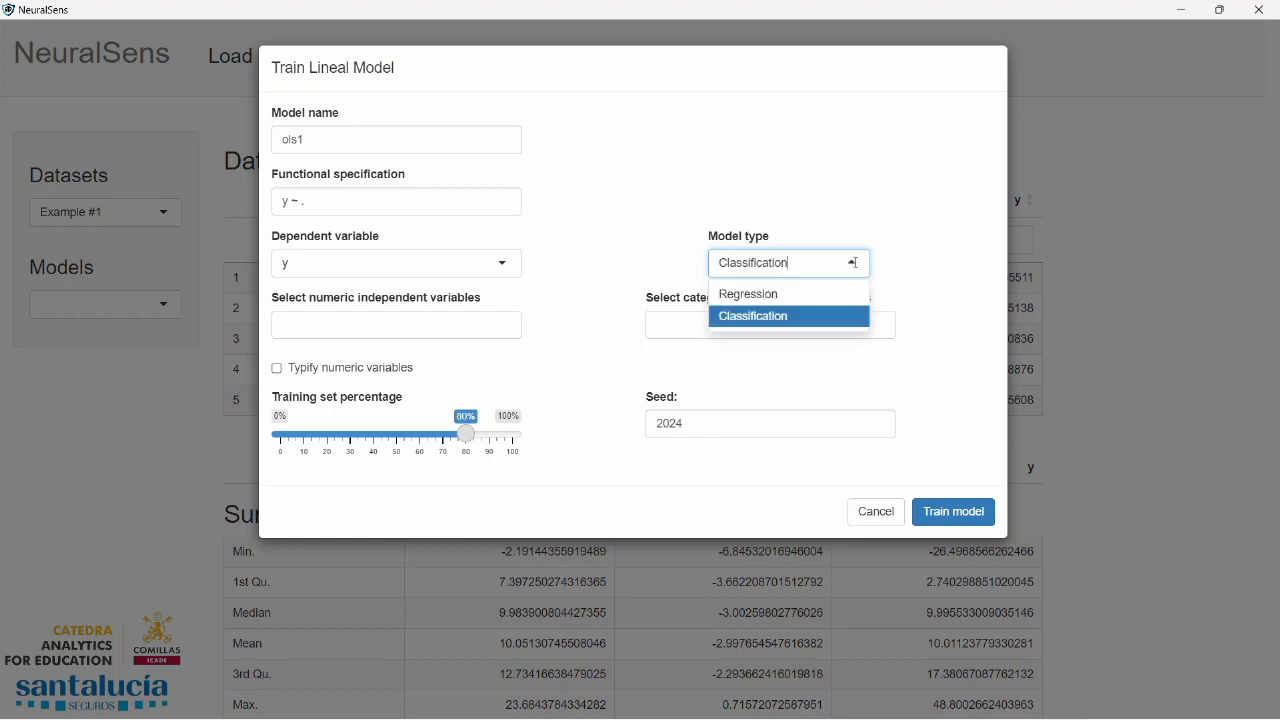
left_click(771, 296)
Name the linear model Modelo MCO 1
left_click(347, 138)
double_click(318, 141)
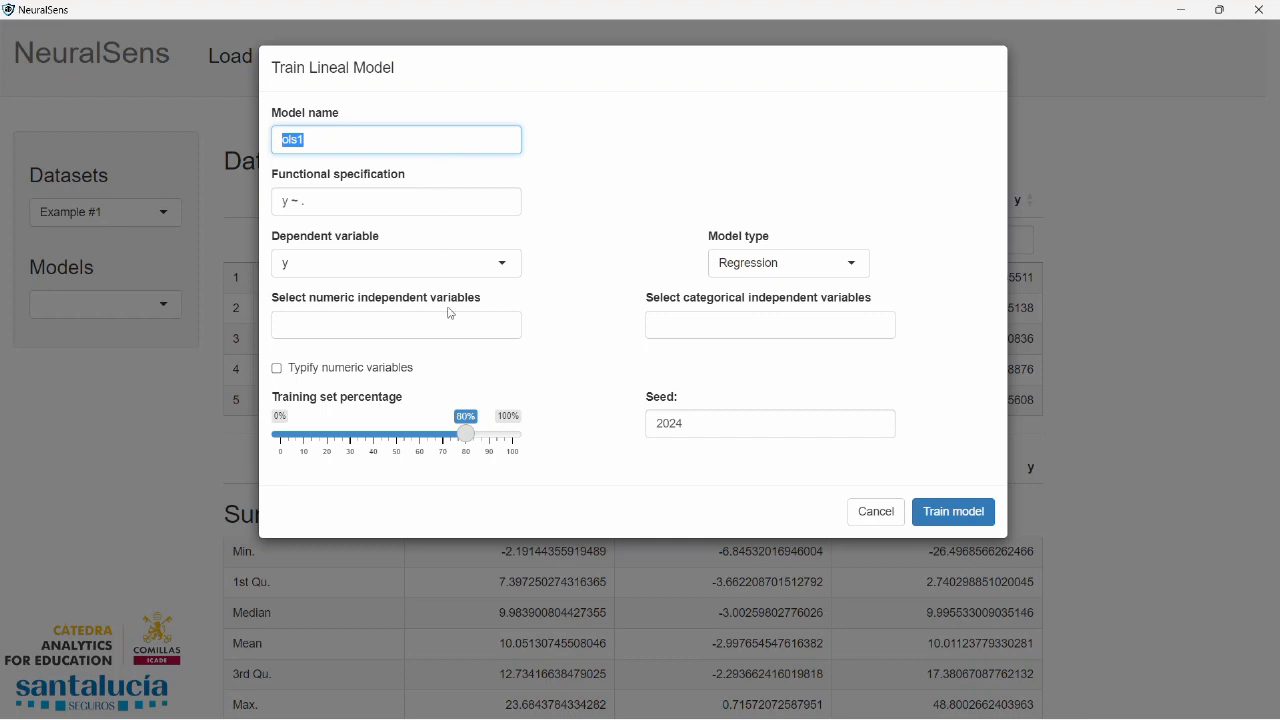
type("Modelo MCO 1")
Choose y as the dependent variable and x1 and x2 as the numeric independent variables
left_click(502, 262)
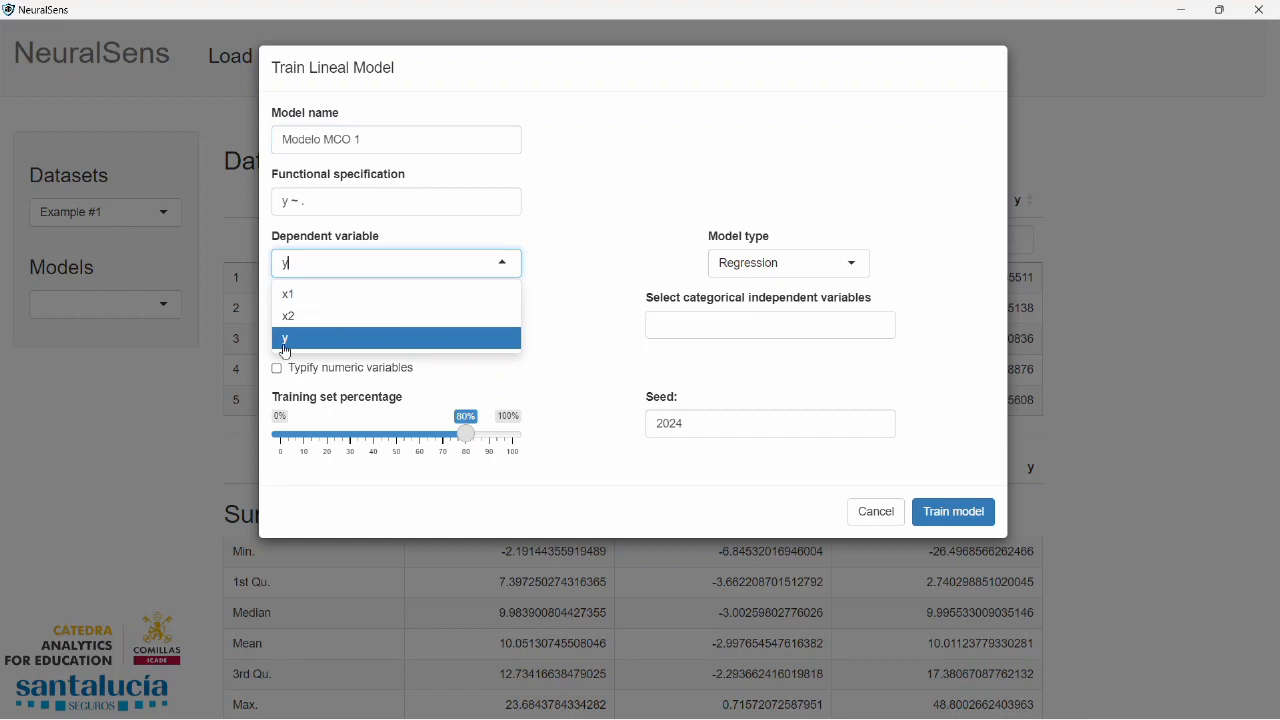
left_click(289, 336)
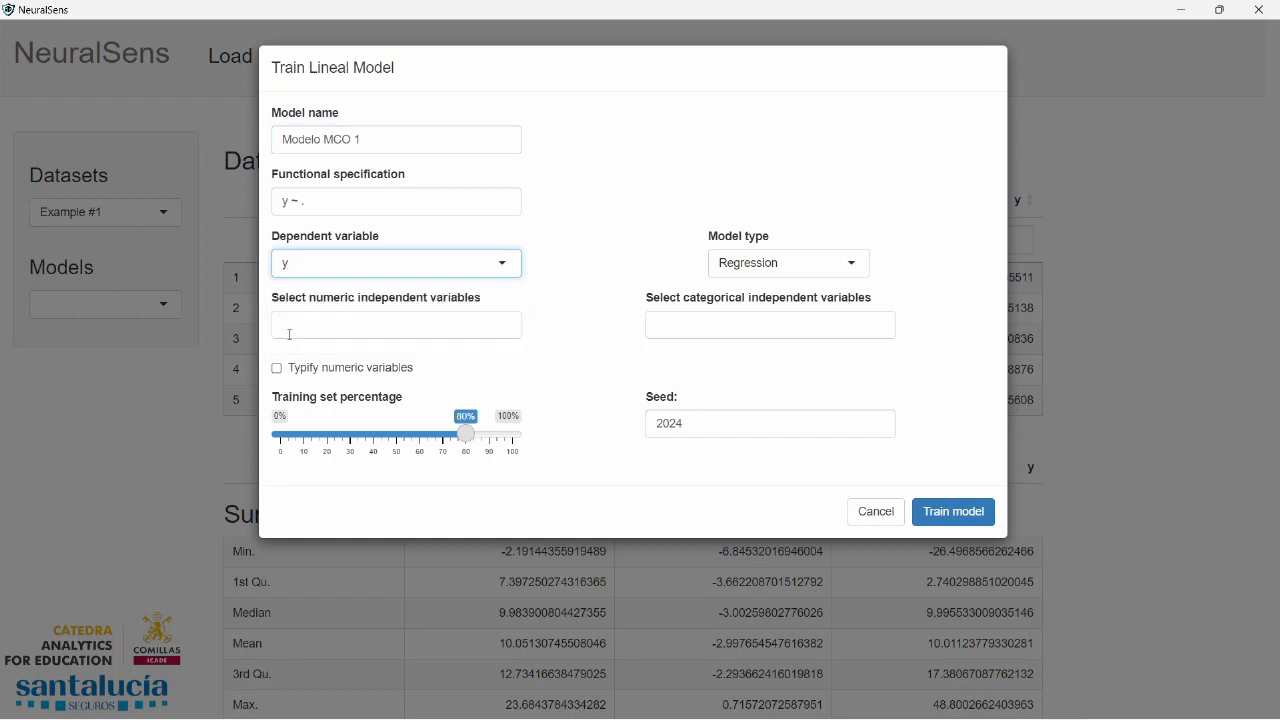
left_click(376, 325)
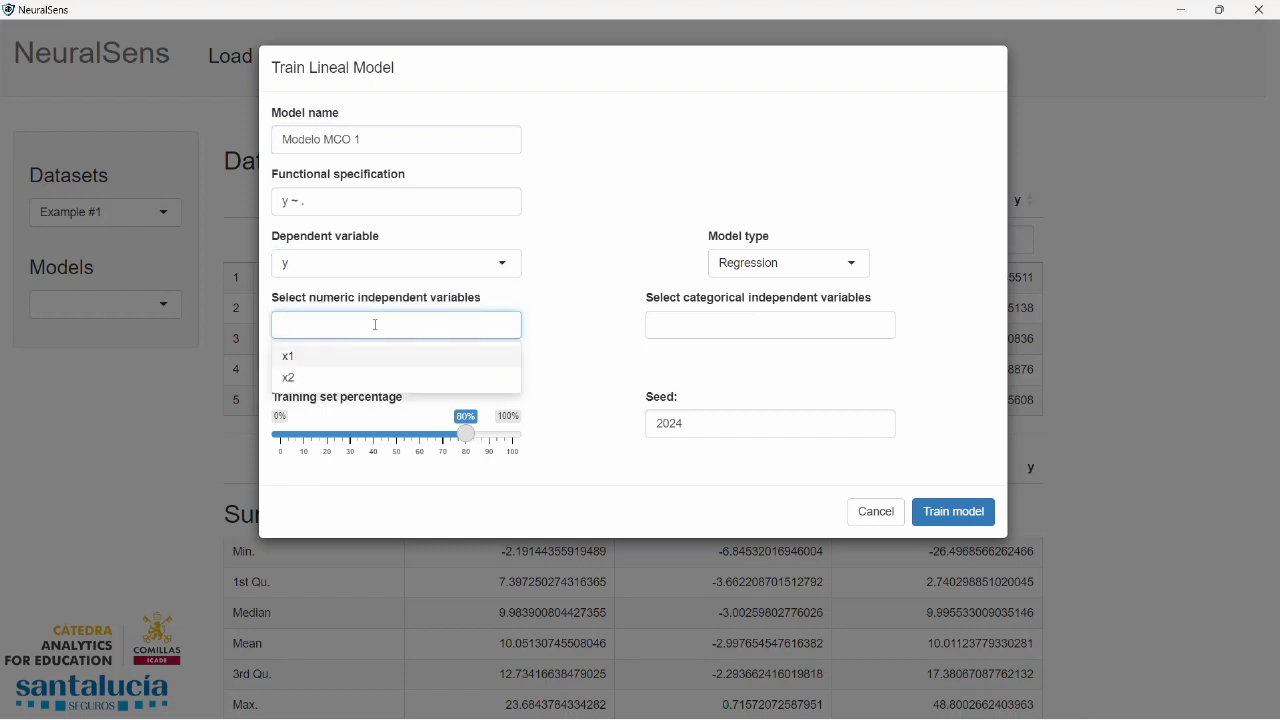
left_click(290, 357)
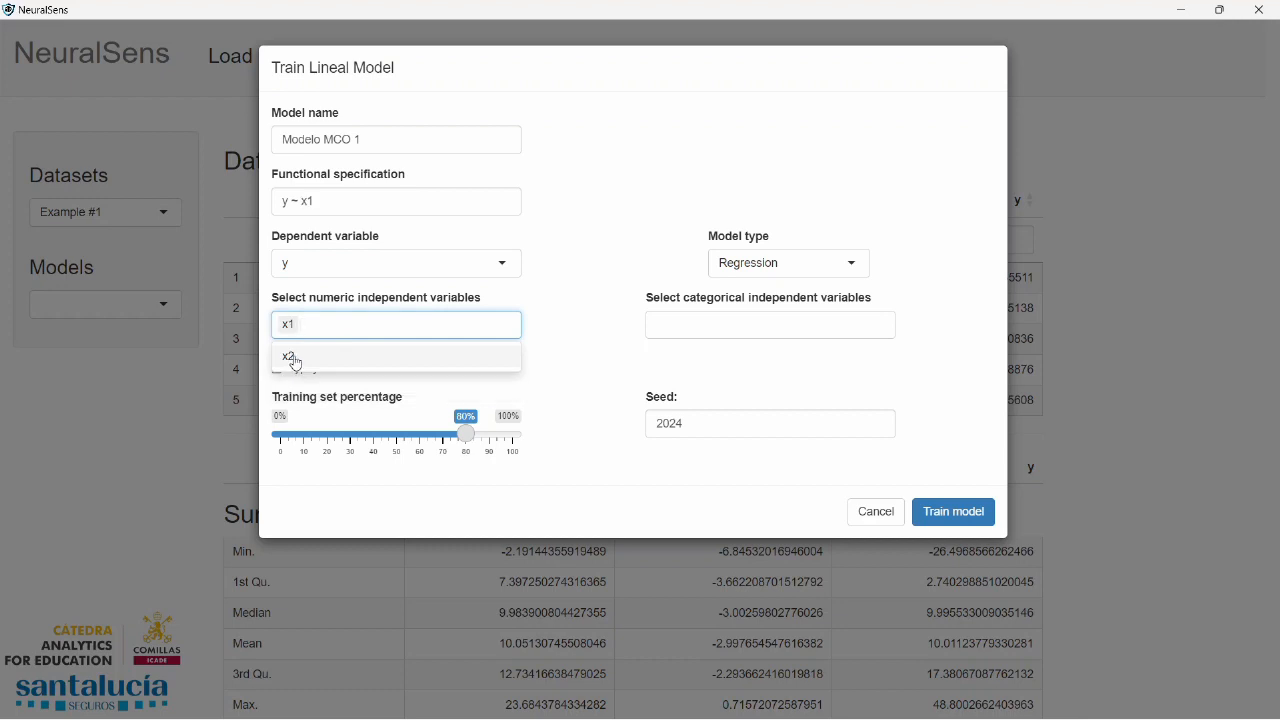
left_click(293, 357)
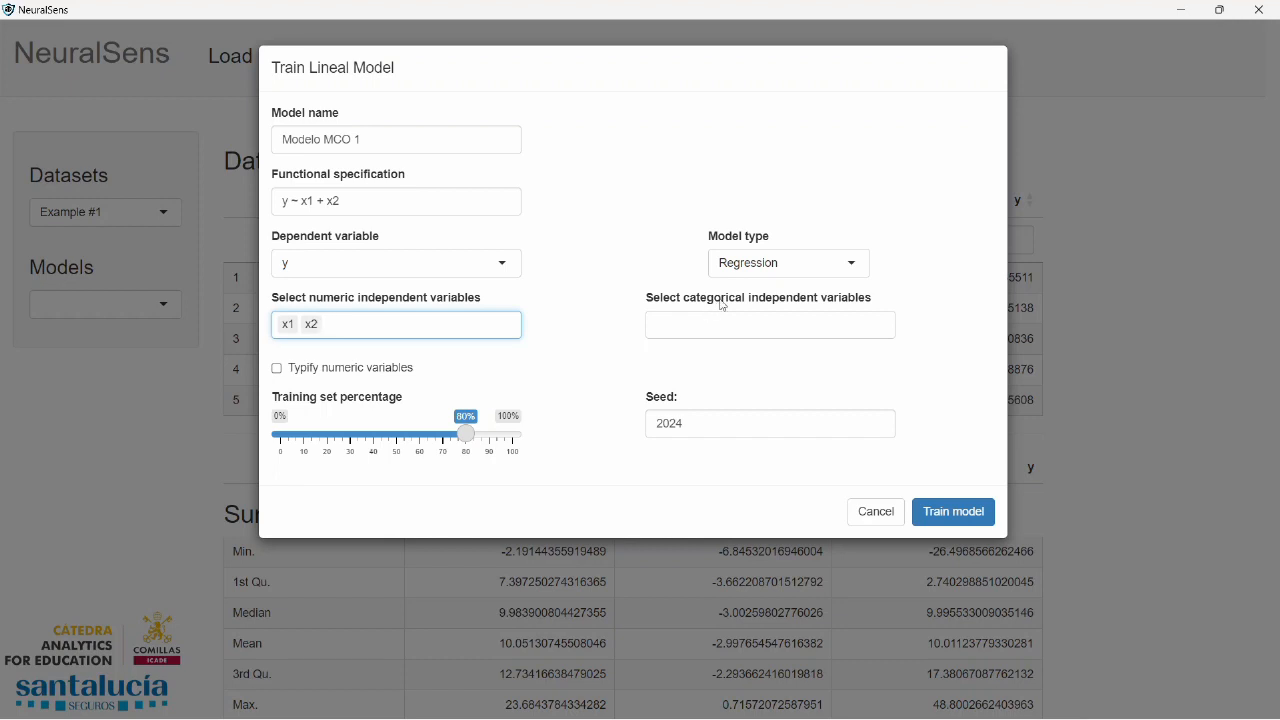
Train the linear model with typified numeric variables, an 80% training set and seed 123
left_click(278, 370)
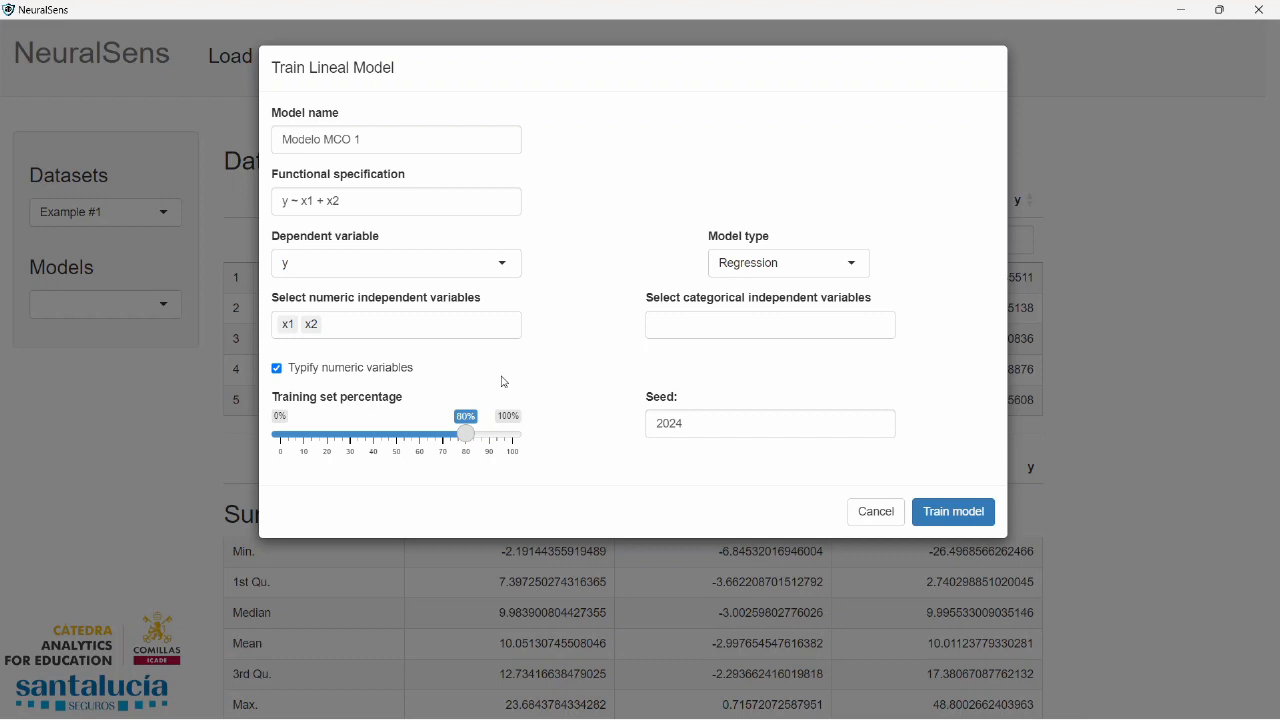
mouse_move(467, 435)
left_mouse_down()
mouse_move(514, 442)
mouse_move(395, 446)
mouse_move(472, 443)
left_mouse_up()
double_click(666, 422)
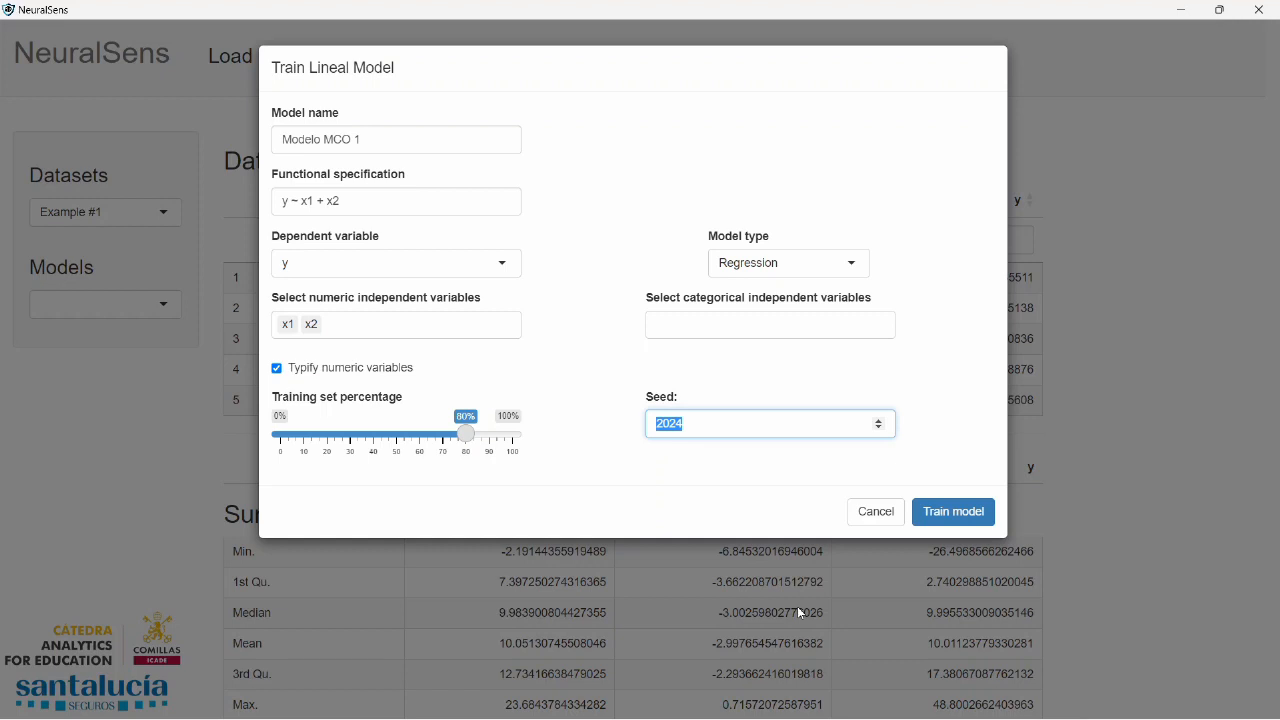
type("123")
left_click(966, 512)
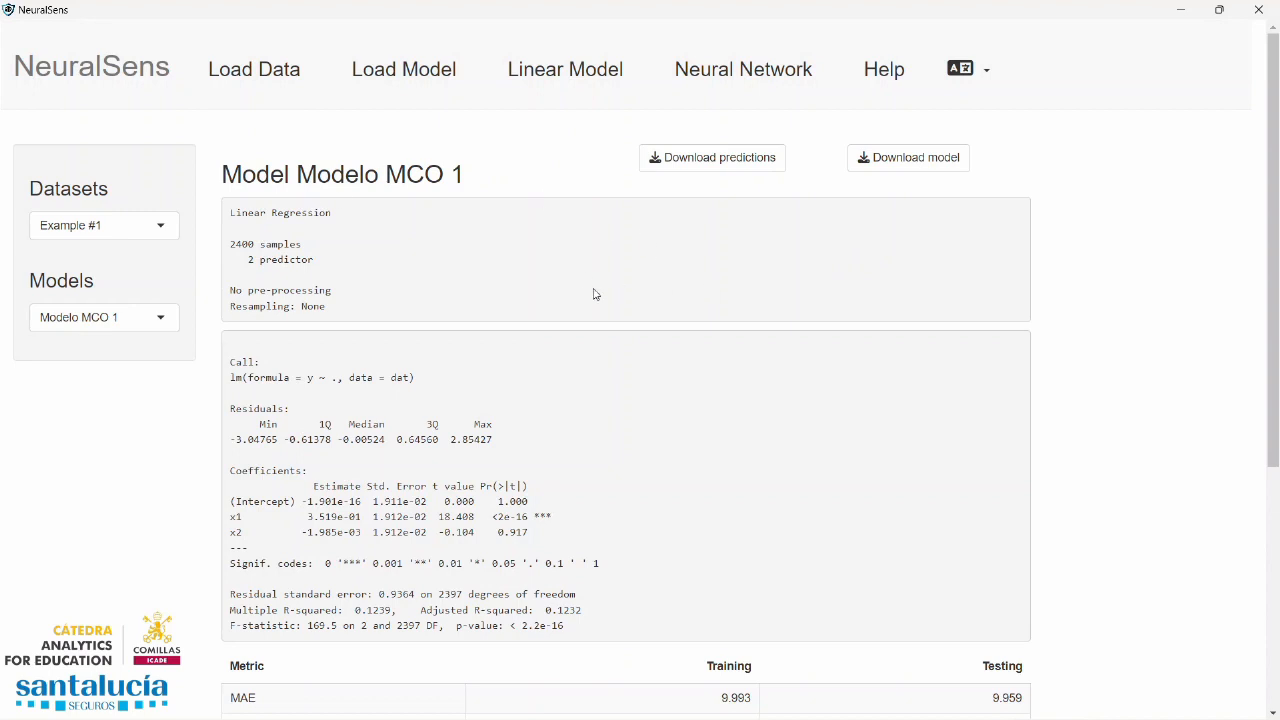
Examine the coefficient estimates and p-values of x1 and x2 in the regression output
scroll(588, 343, "down", 1)
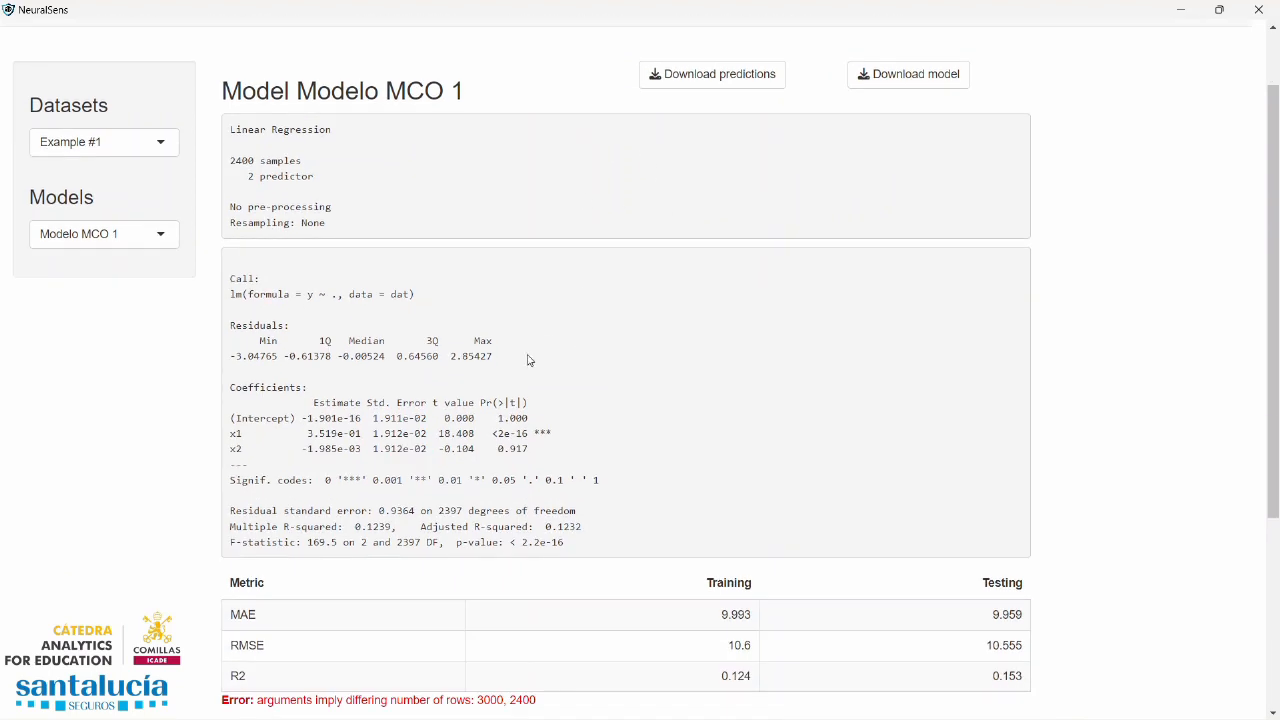
triple_click(326, 433)
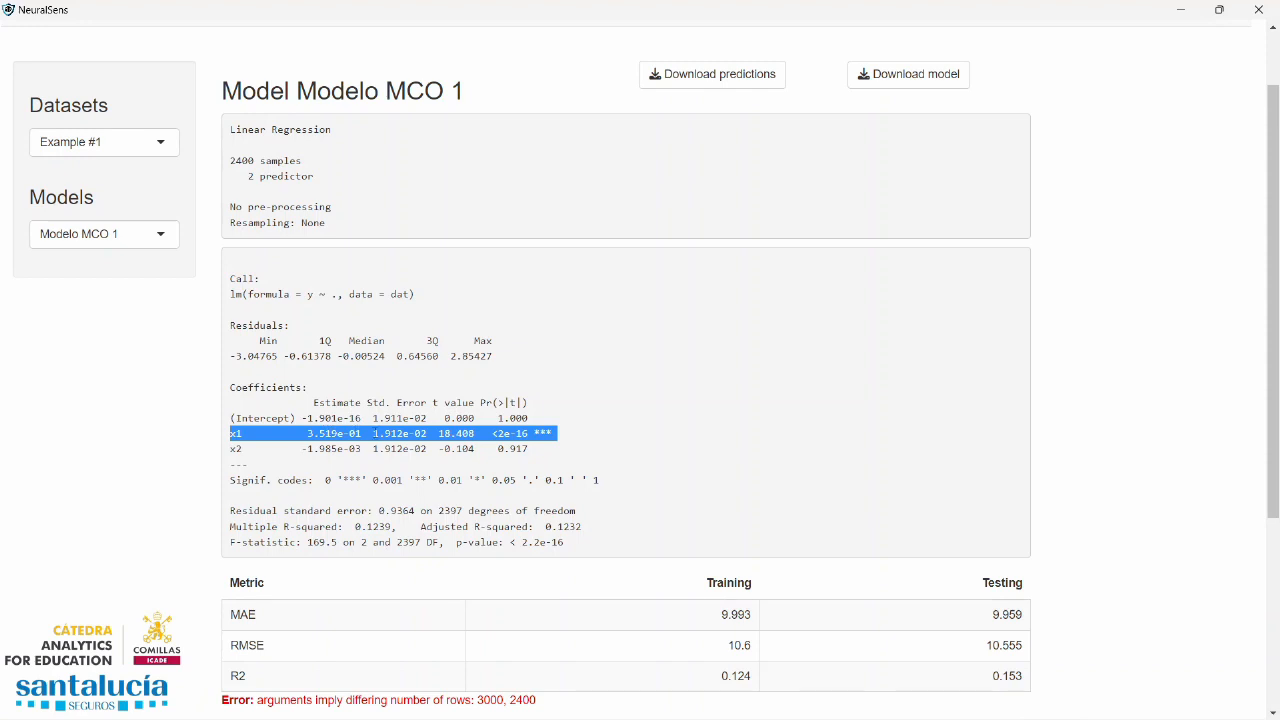
left_click(384, 437)
left_click_drag(373, 433, 552, 434)
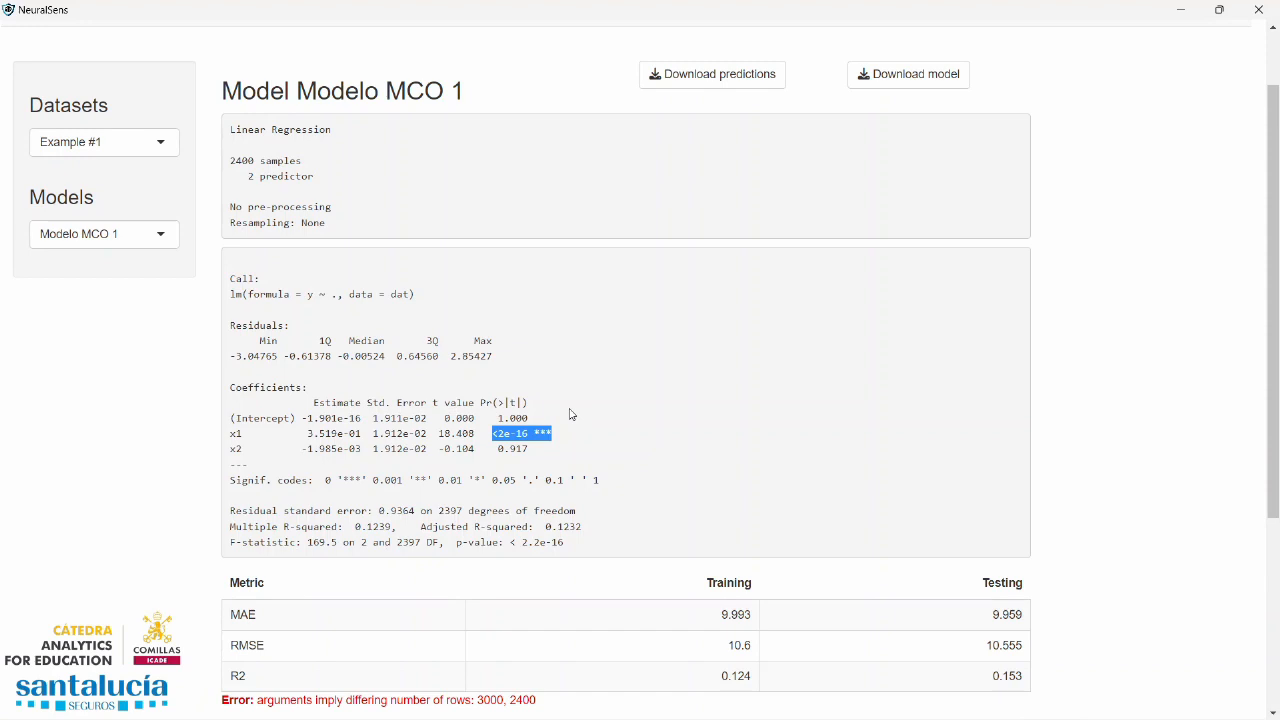
left_click_drag(301, 451, 545, 450)
double_click(514, 449)
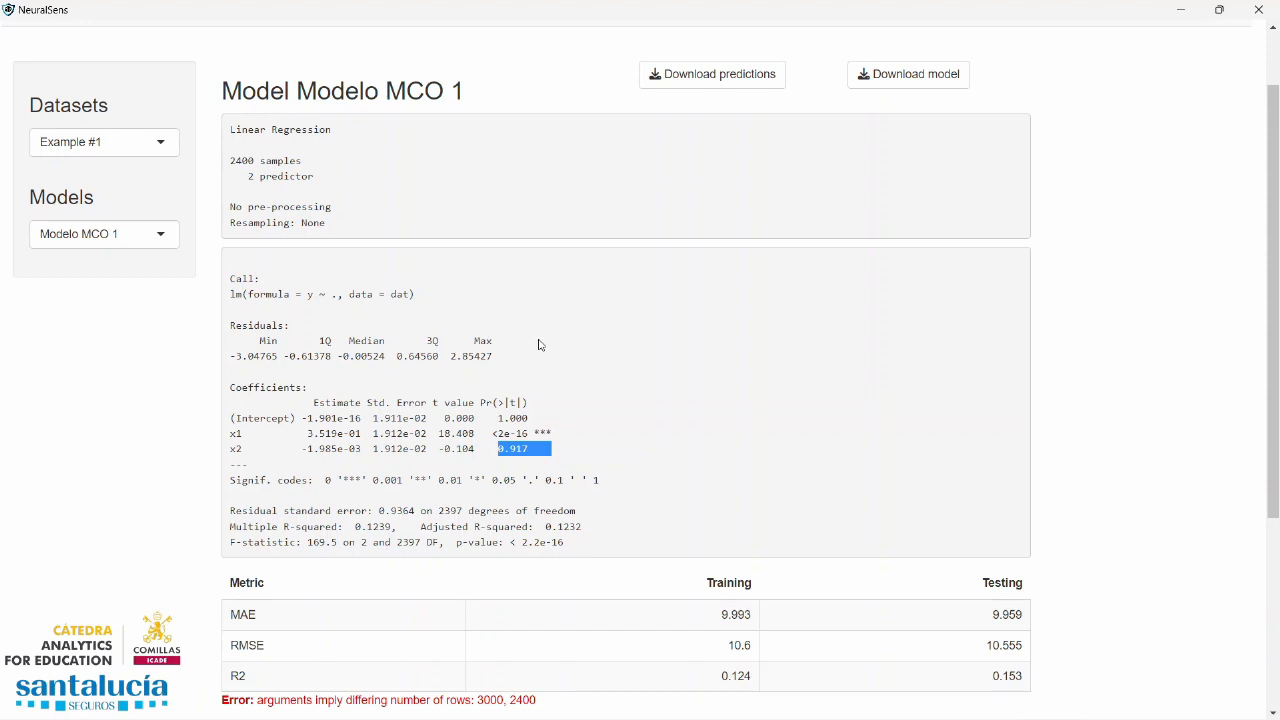
triple_click(524, 433)
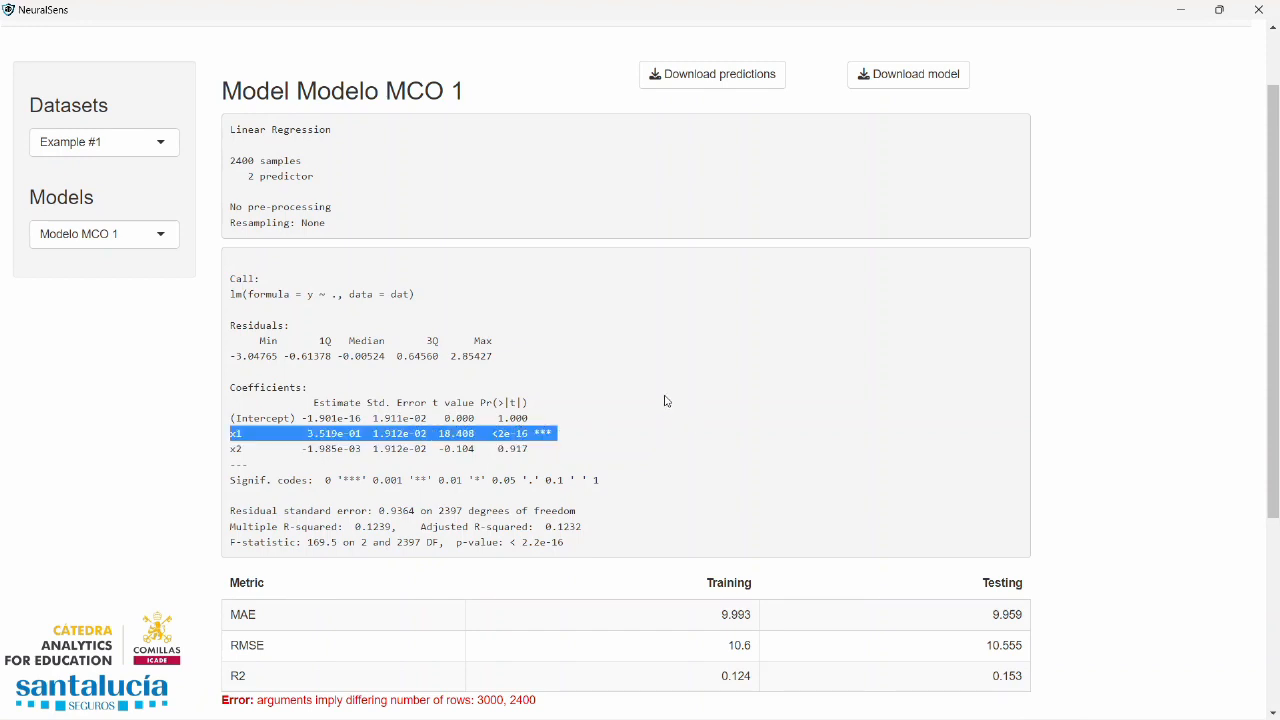
triple_click(520, 446)
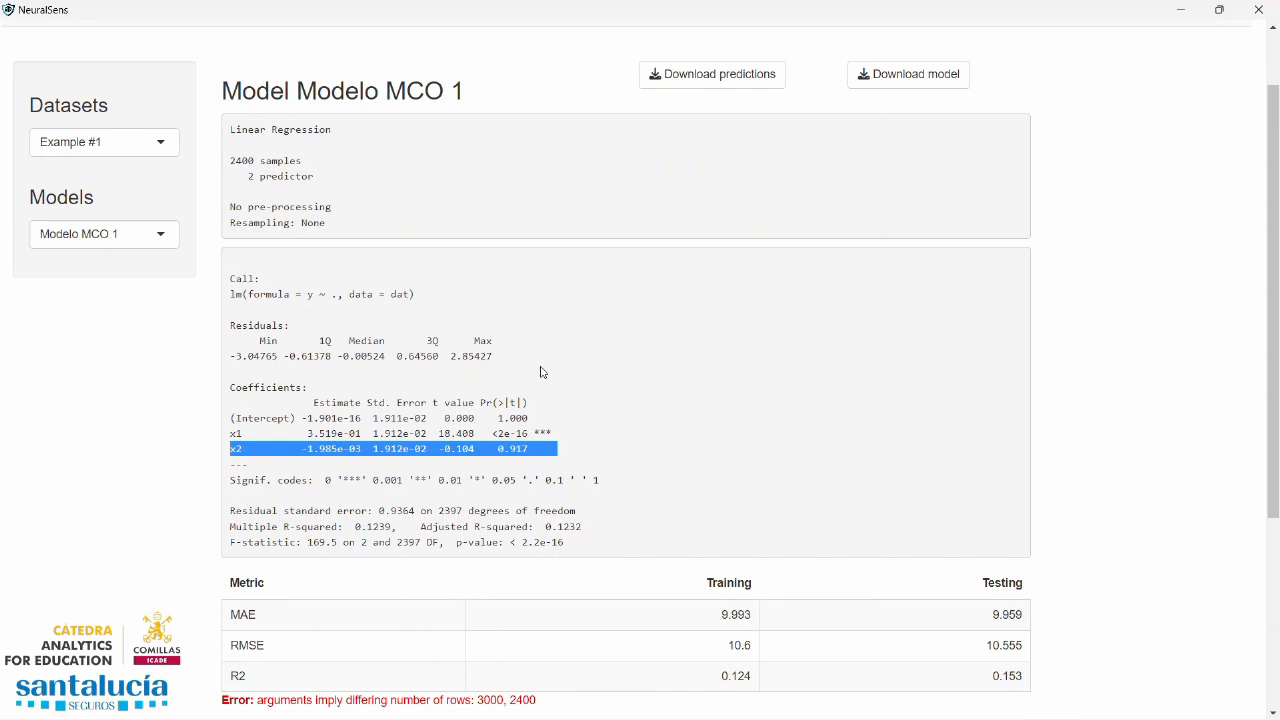
Review the model's MAE, RMSE and R2 metrics for the training and testing sets
scroll(565, 327, "down", 3)
scroll(560, 317, "down", 2)
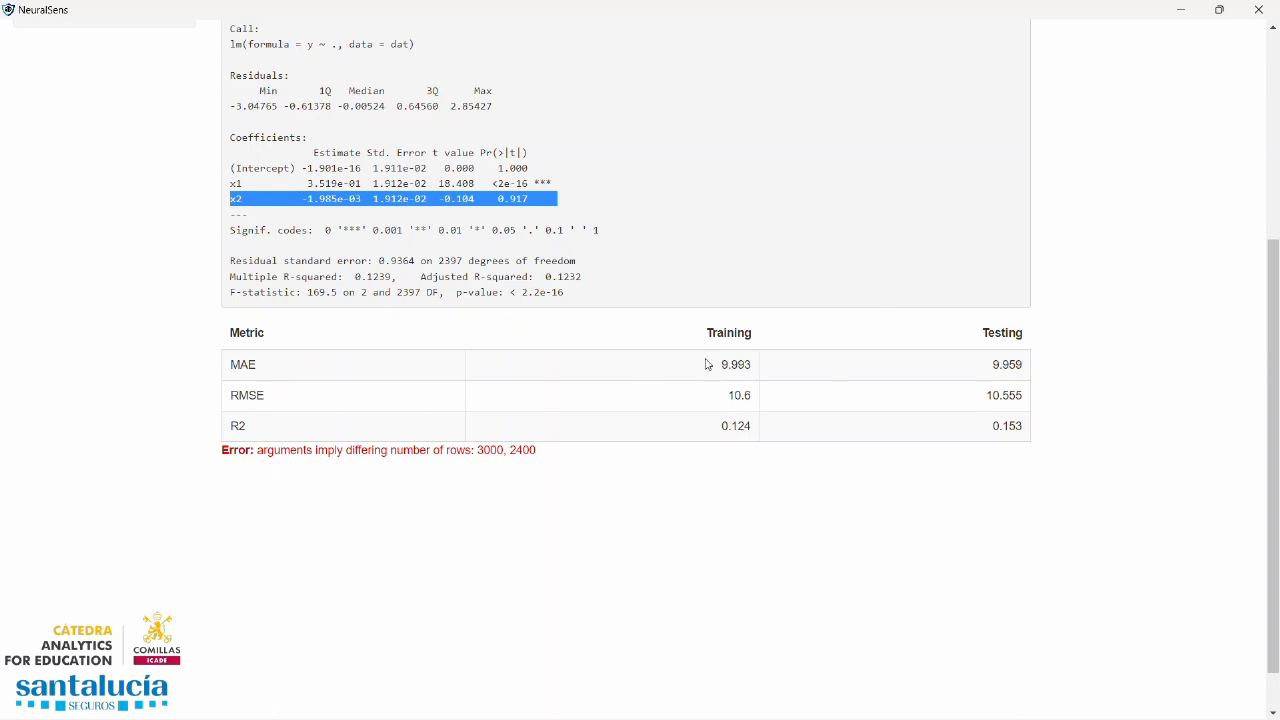
scroll(600, 346, "down", 1)
scroll(605, 346, "up", 5)
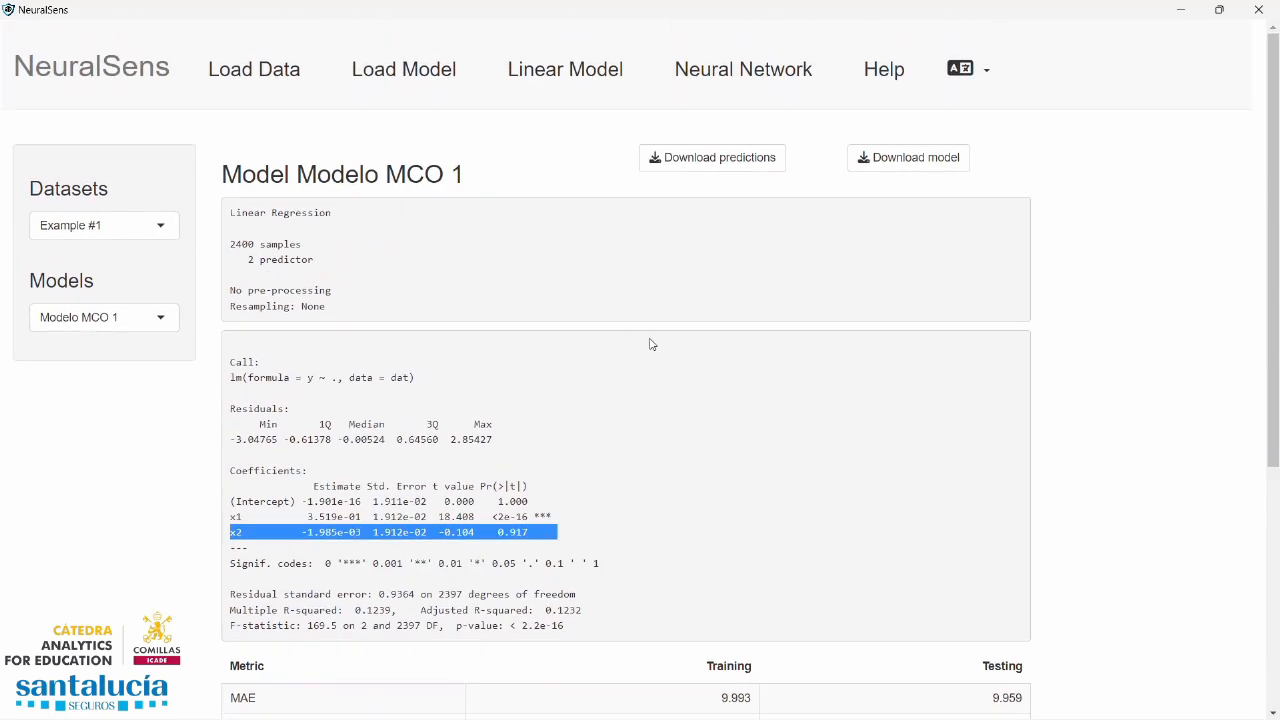
scroll(651, 346, "down", 3)
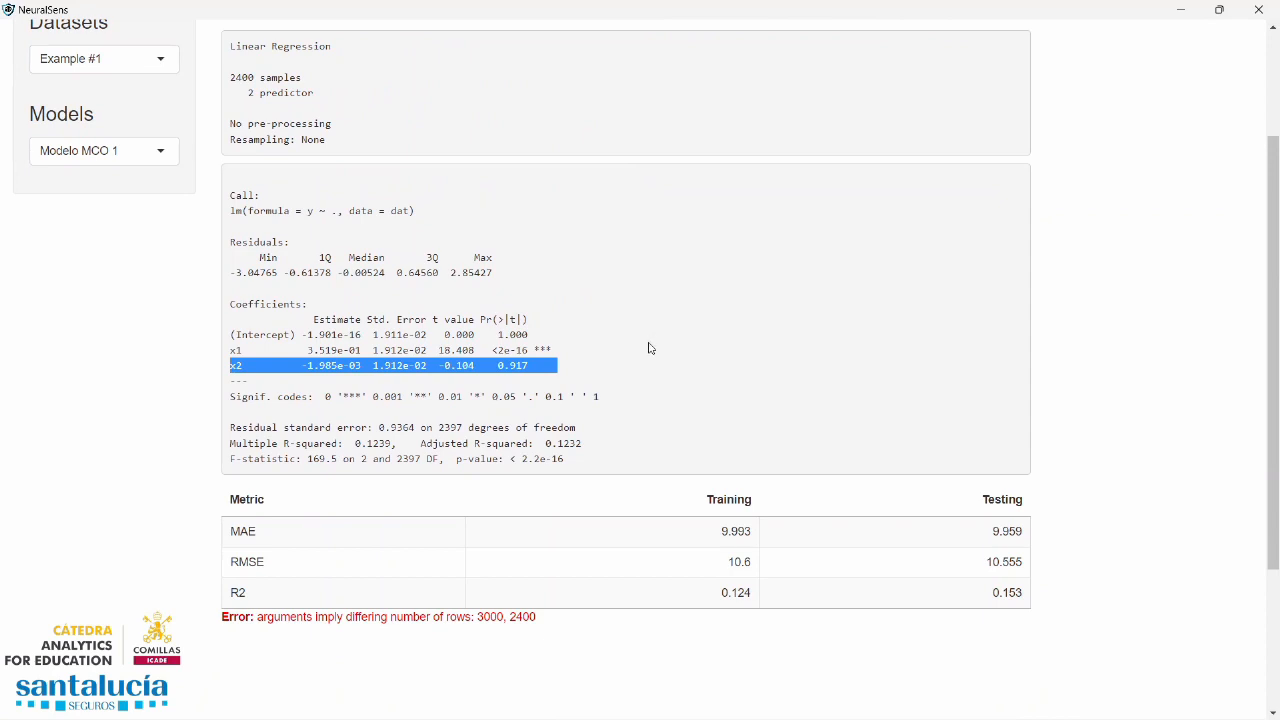
Return to the coefficients table and highlight the x1 row
scroll(629, 357, "up", 1)
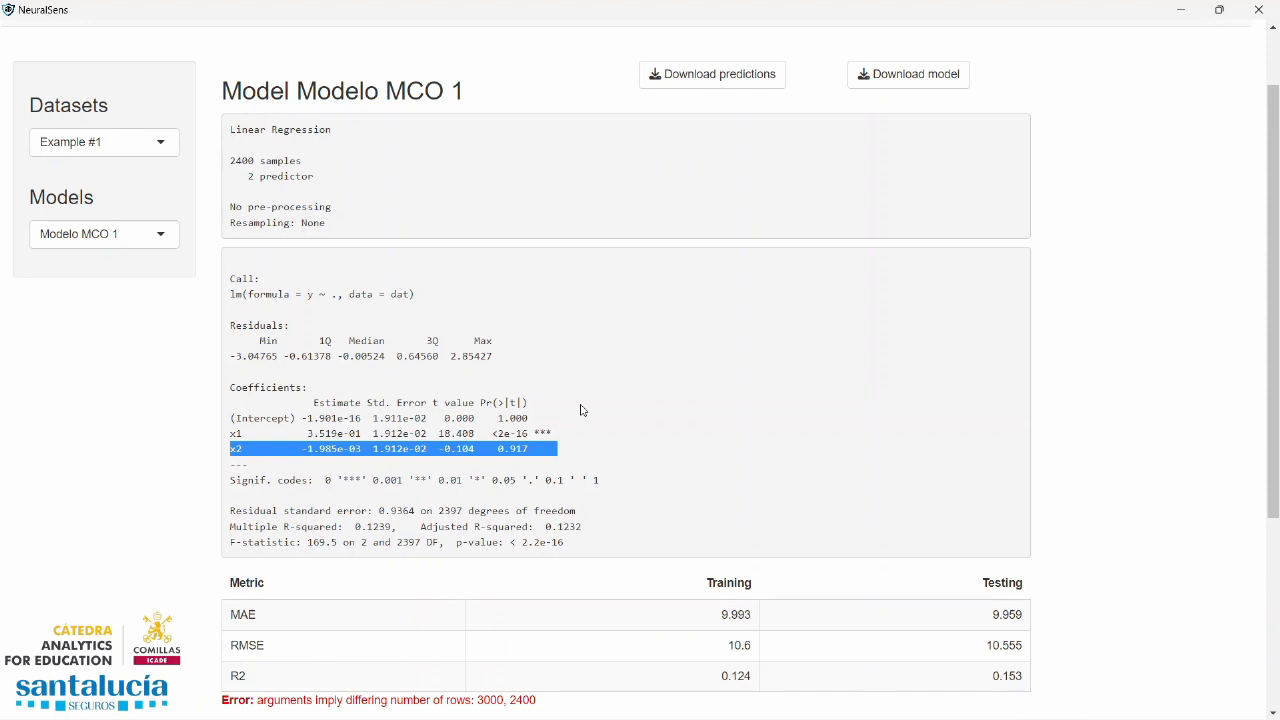
scroll(579, 419, "up", 1)
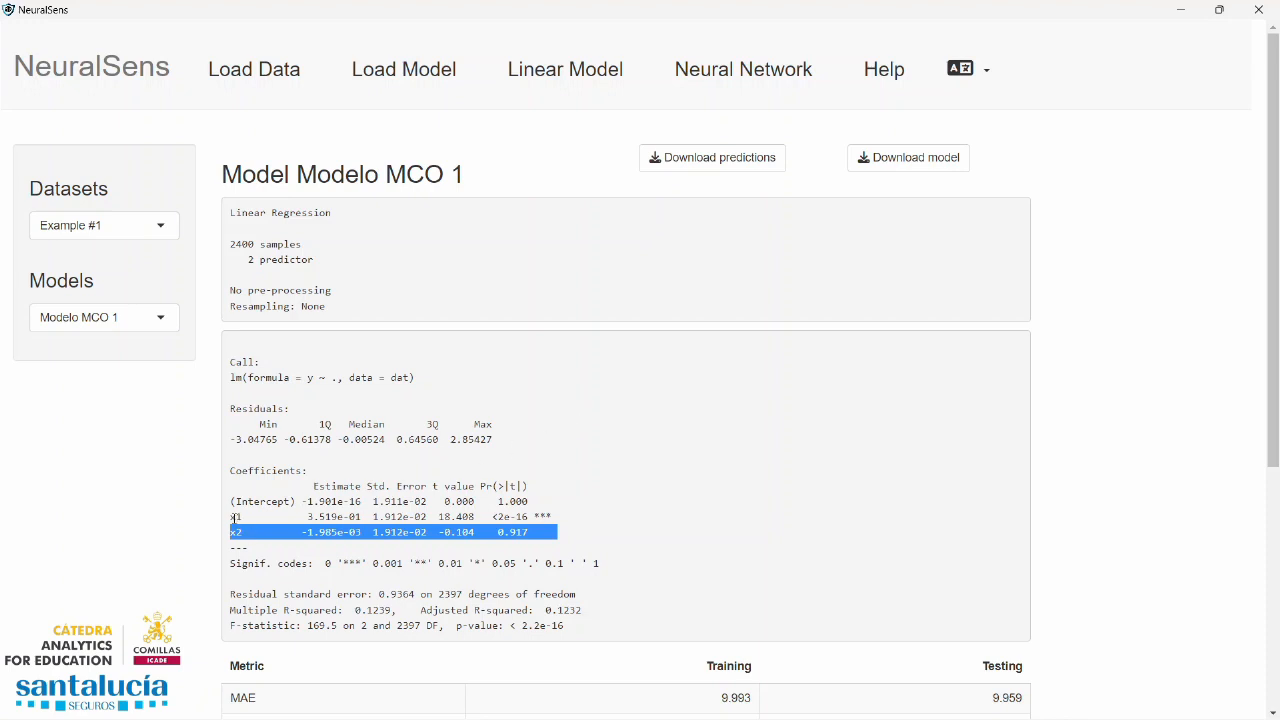
left_click_drag(308, 516, 233, 516)
triple_click(234, 517)
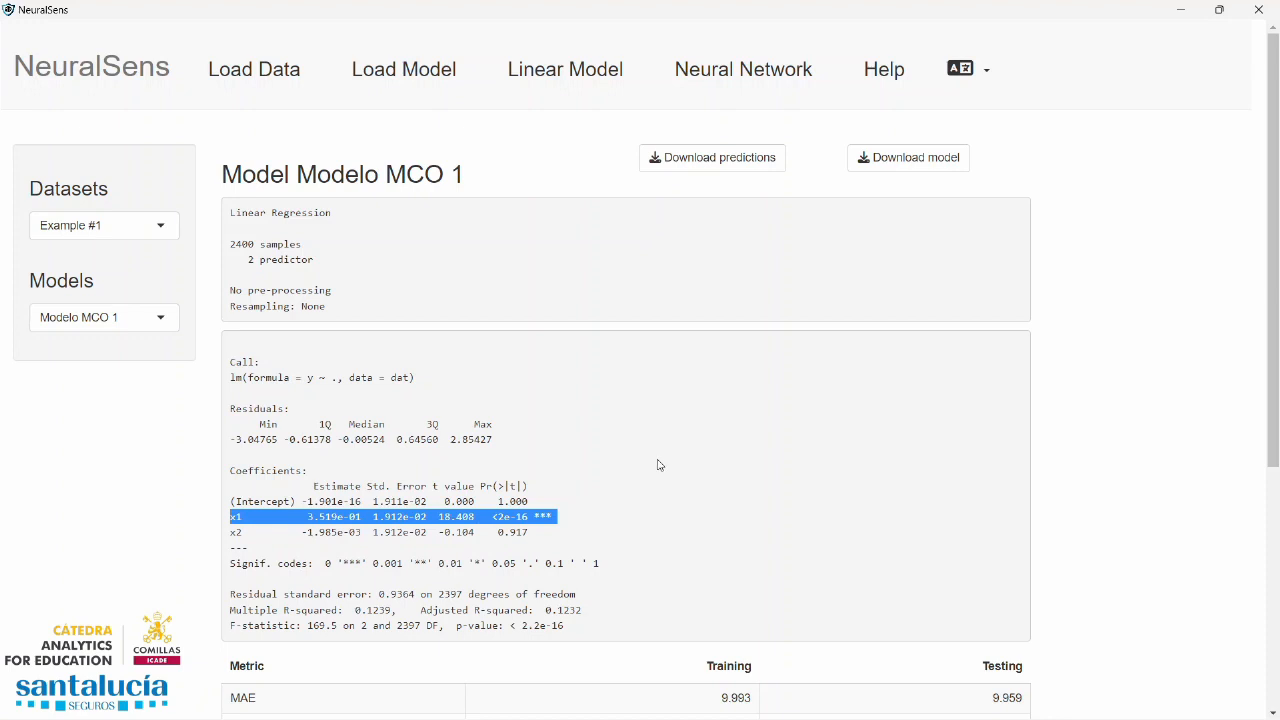
Highlight the x2 row in the linear model's coefficients table
triple_click(248, 532)
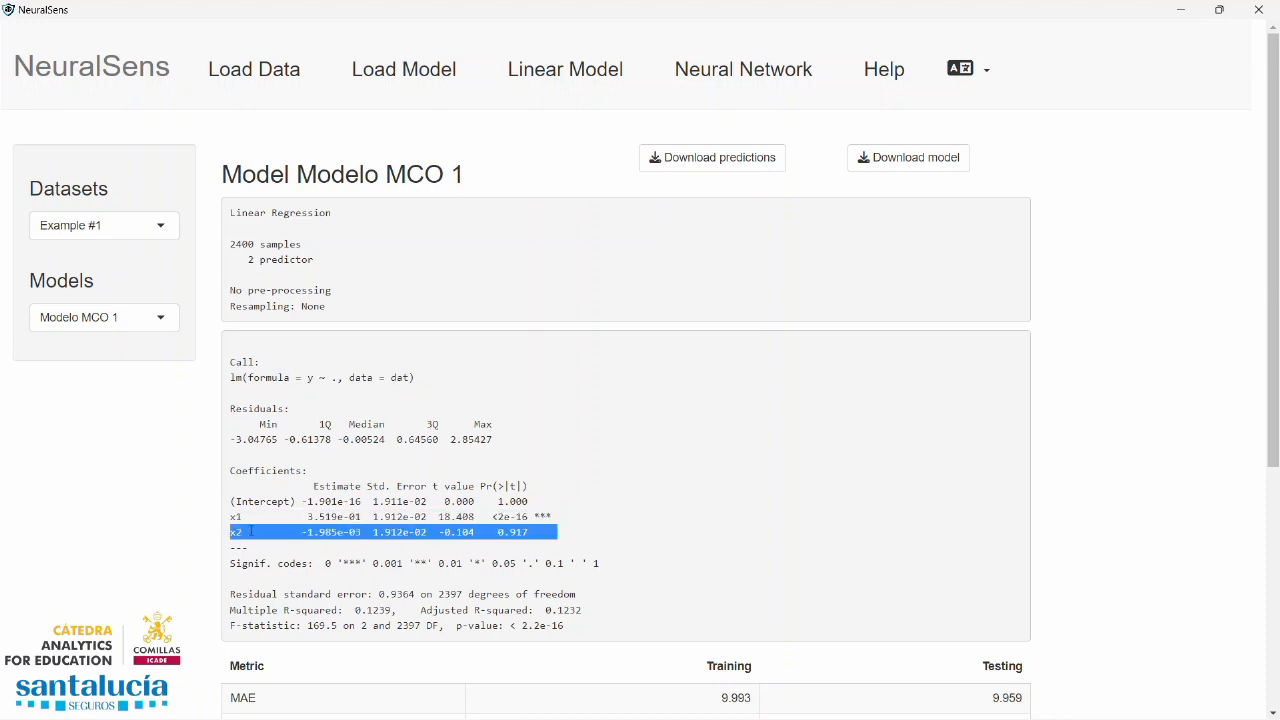
Set up a neural network regression model with y as dependent variable and x1 and x2 as numeric independent variables
left_click(727, 78)
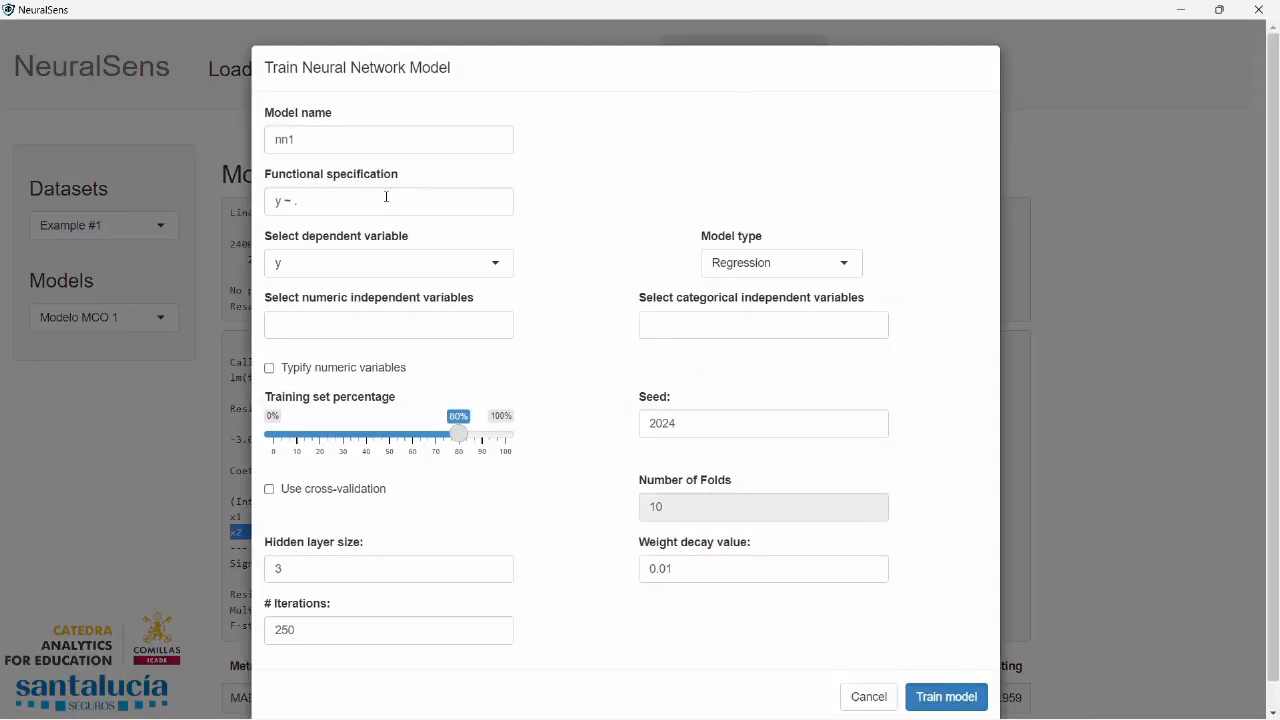
left_click(326, 268)
left_click(300, 340)
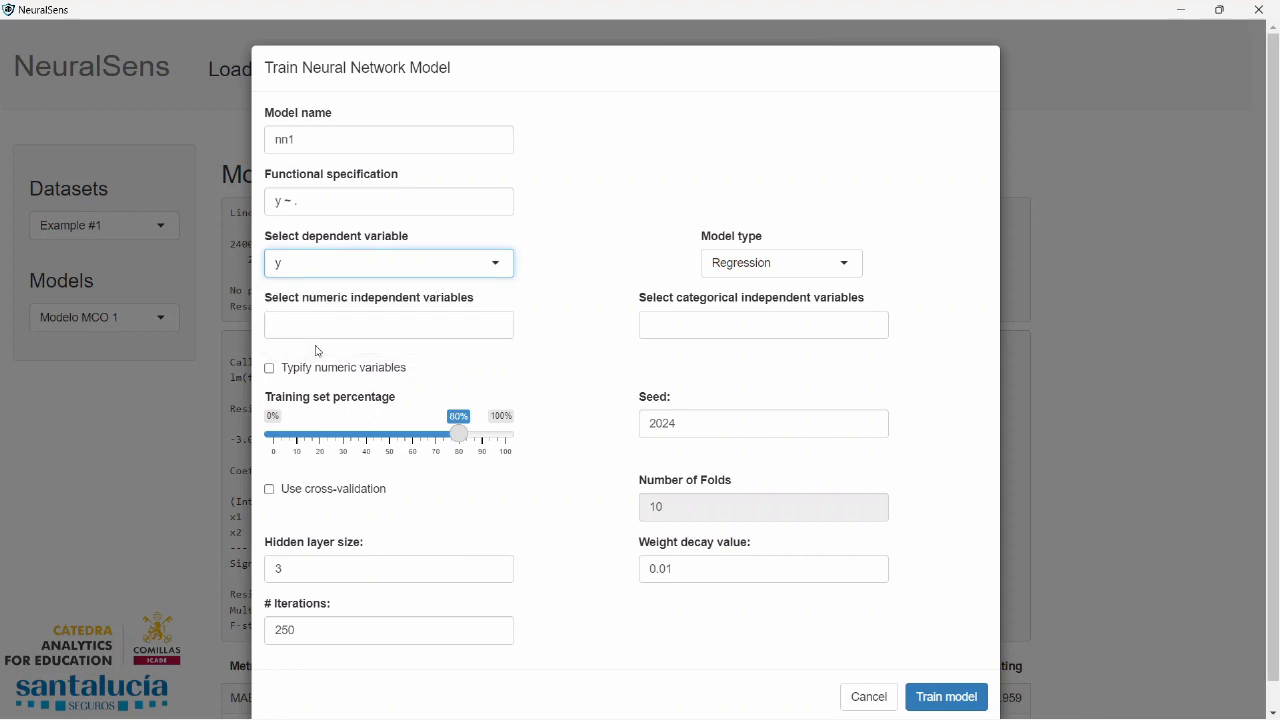
left_click(348, 333)
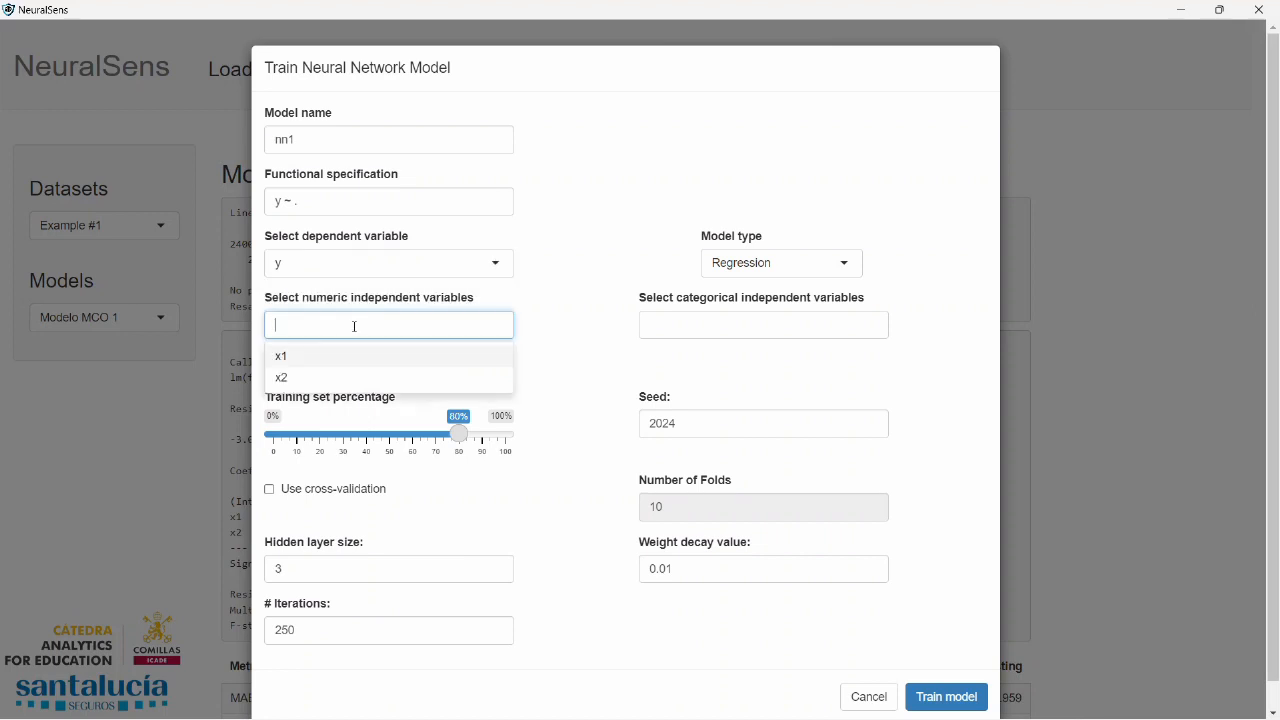
left_click(289, 359)
left_click(287, 360)
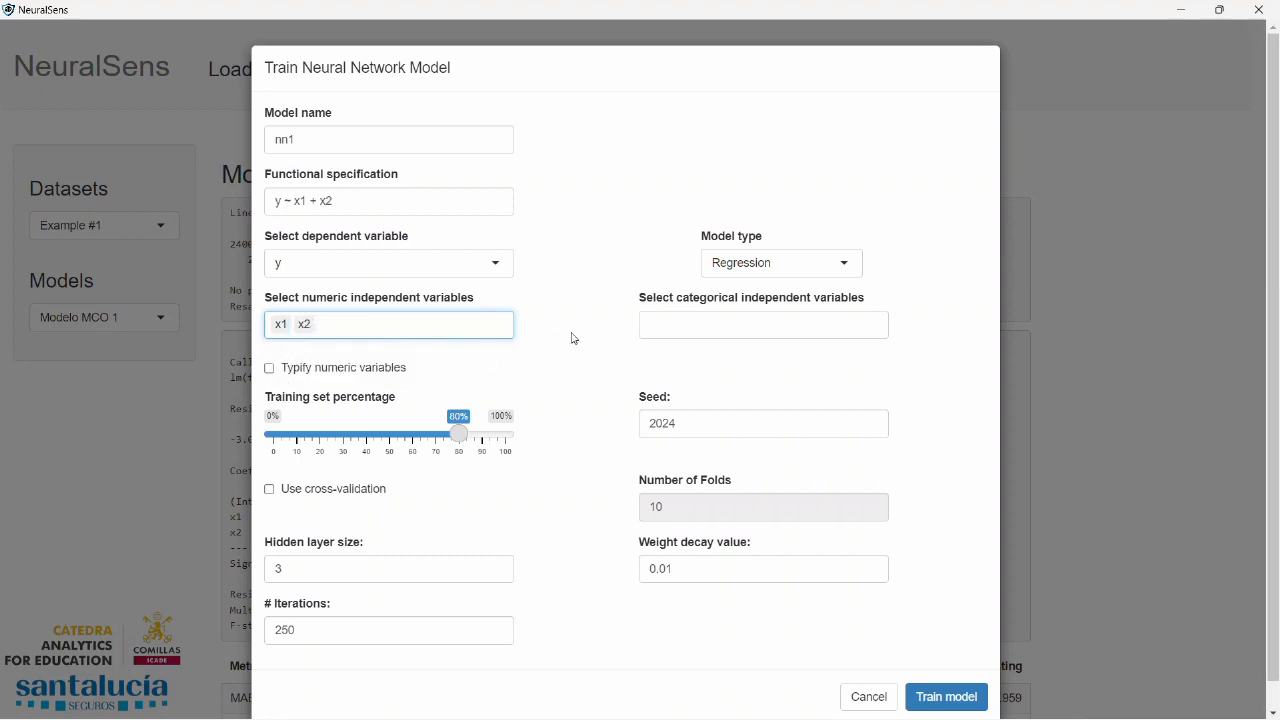
left_click(849, 264)
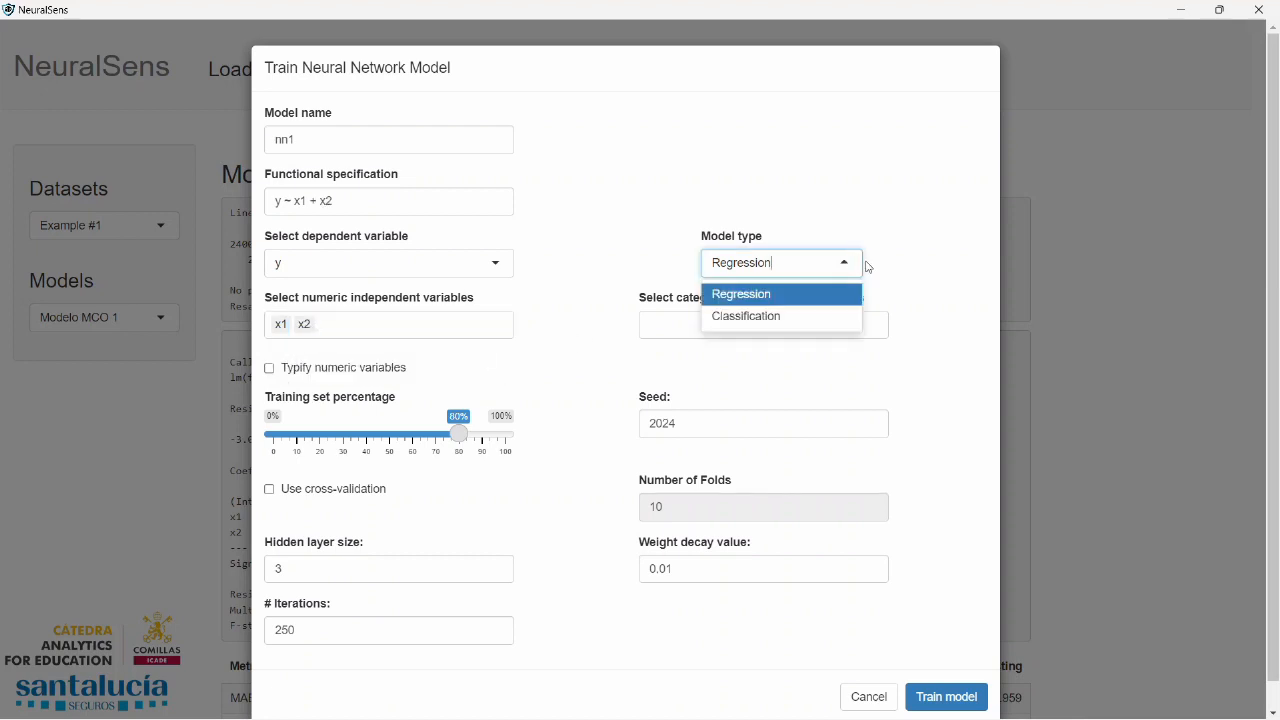
Enable typifying of the numeric variables and set the neural network's seed to 123
left_click(269, 369)
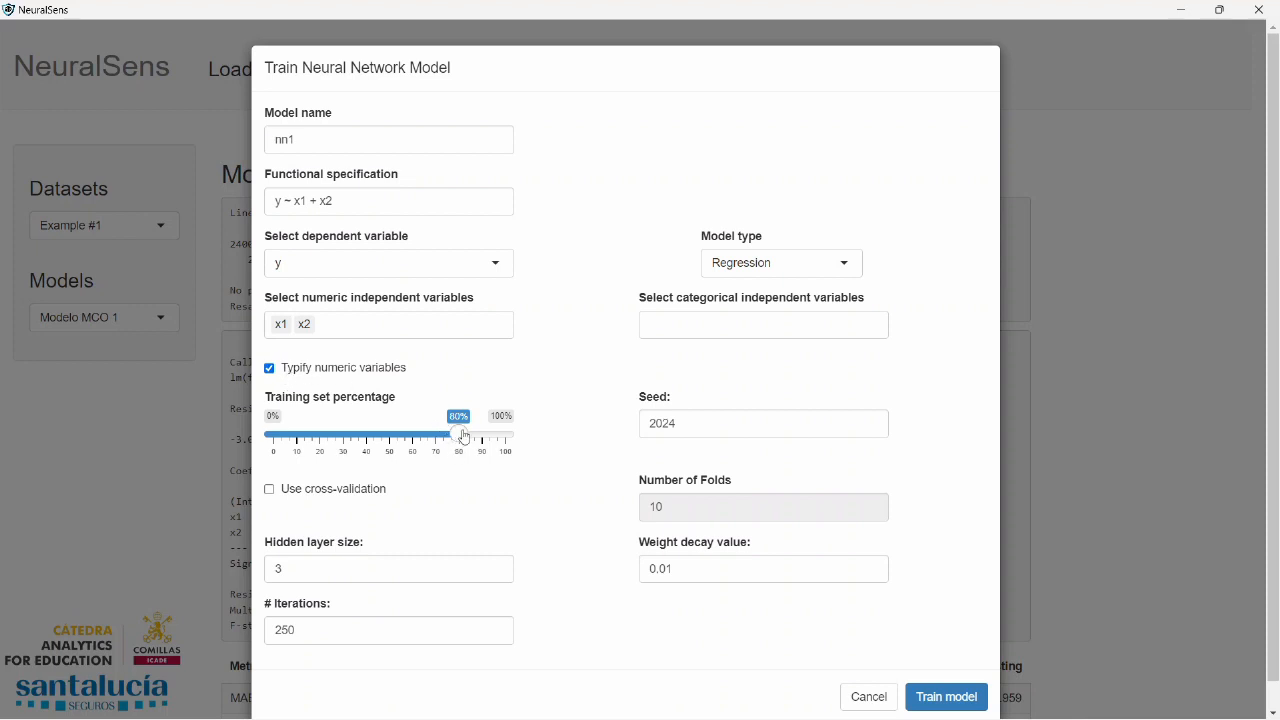
double_click(663, 425)
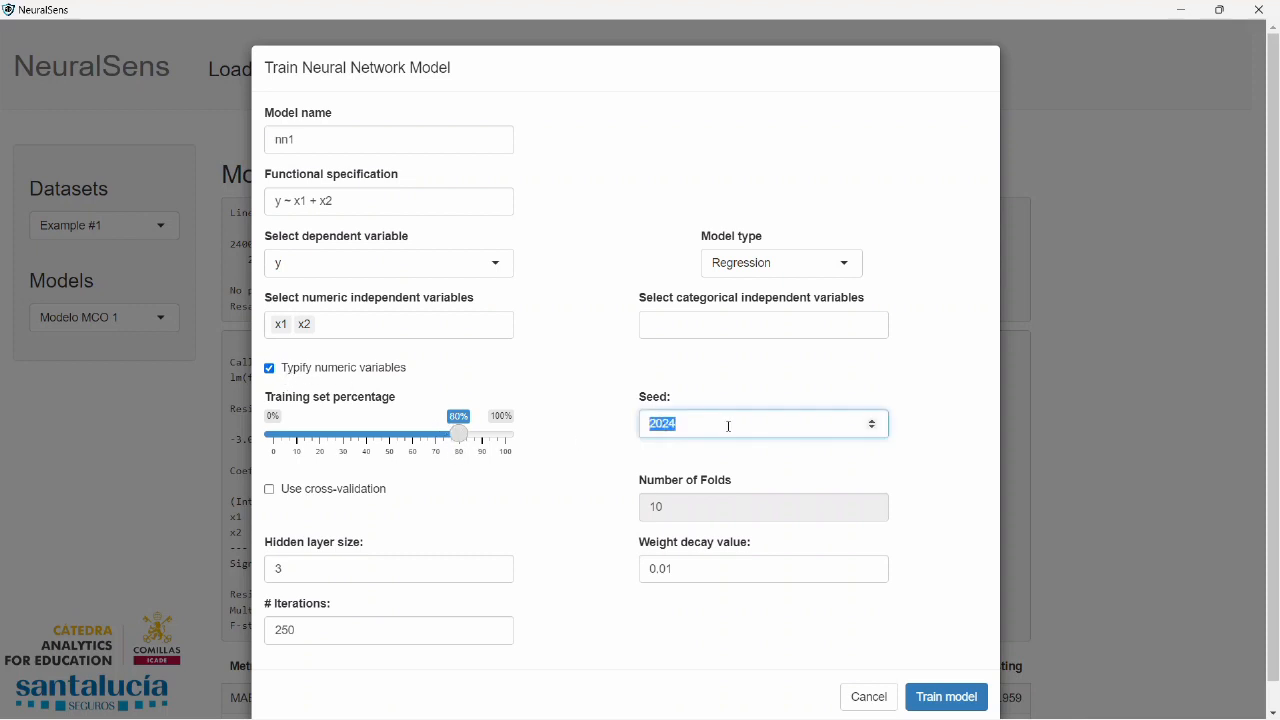
type("123")
Enable cross-validation with 10 folds and reduce the hidden layer size grid to 1, 2
left_click(270, 492)
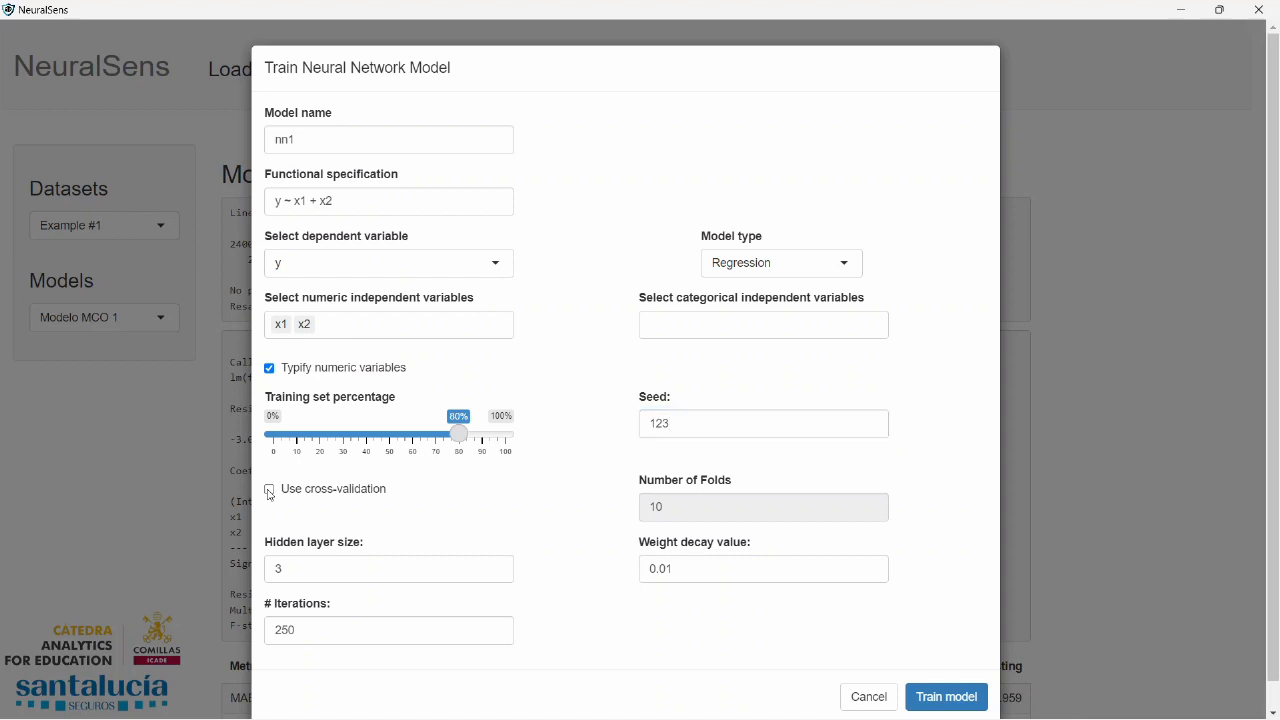
left_click(665, 505)
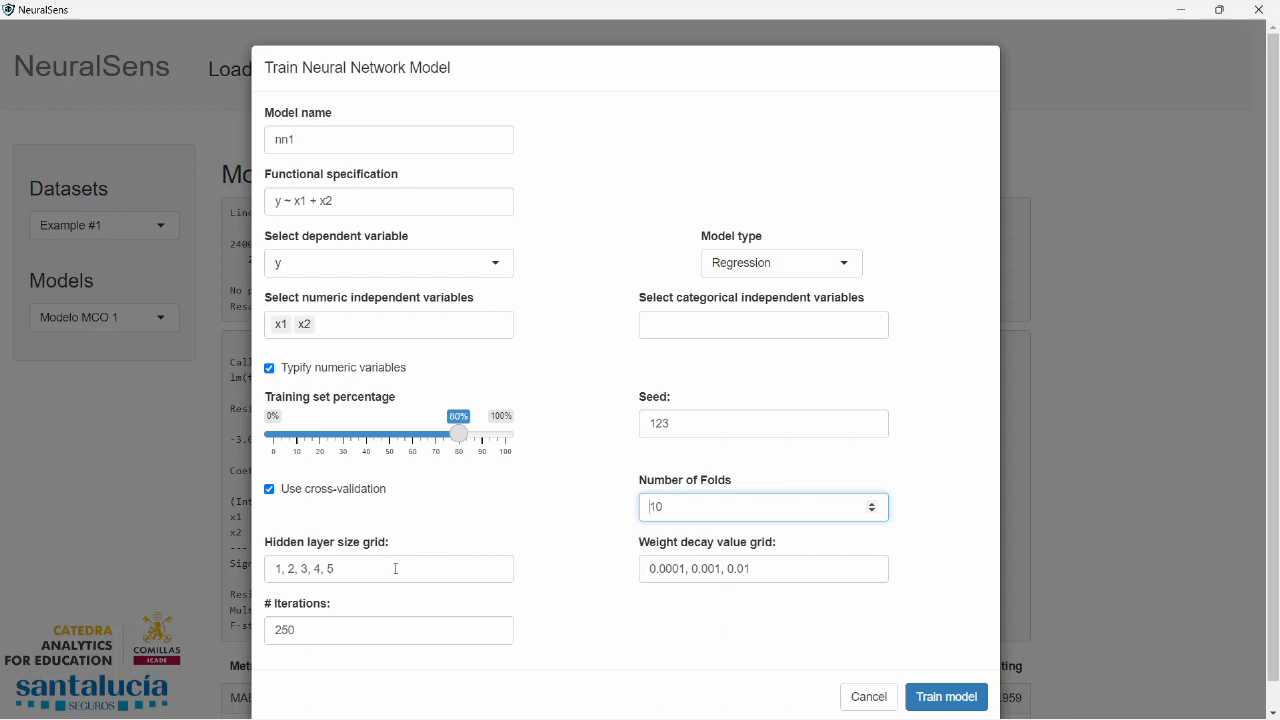
left_click_drag(380, 569, 266, 587)
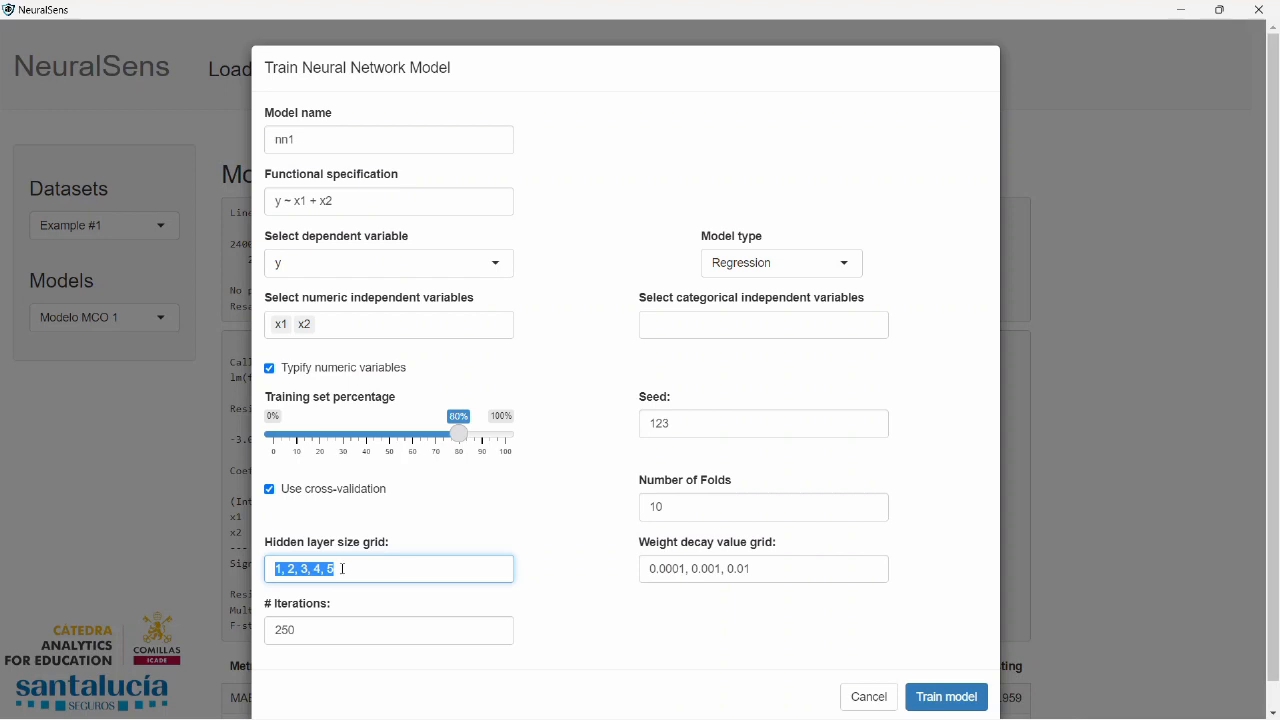
left_click(343, 569)
left_click_drag(343, 569, 296, 572)
key("BackSpace")
Add 0.000001 and 0.0001 at the beginning of the weight decay value grid
left_click_drag(650, 571, 772, 572)
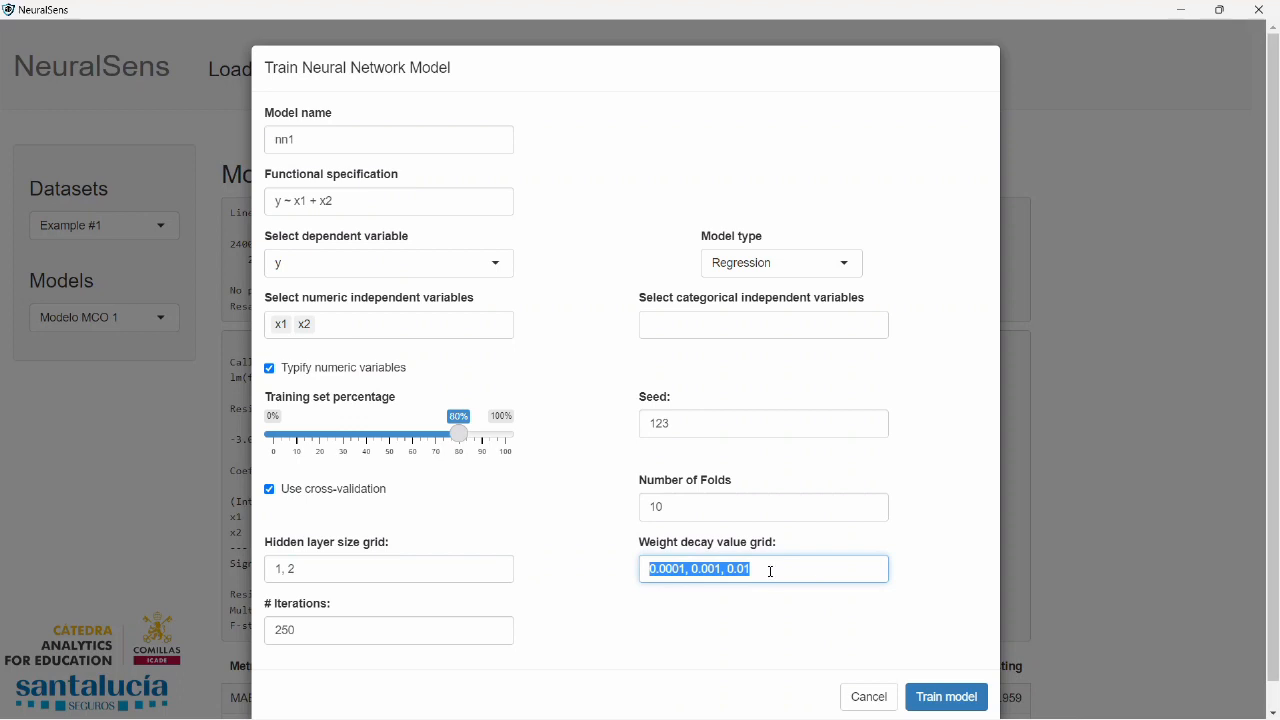
left_click(695, 573)
left_click_drag(686, 568, 627, 579)
left_click(650, 572)
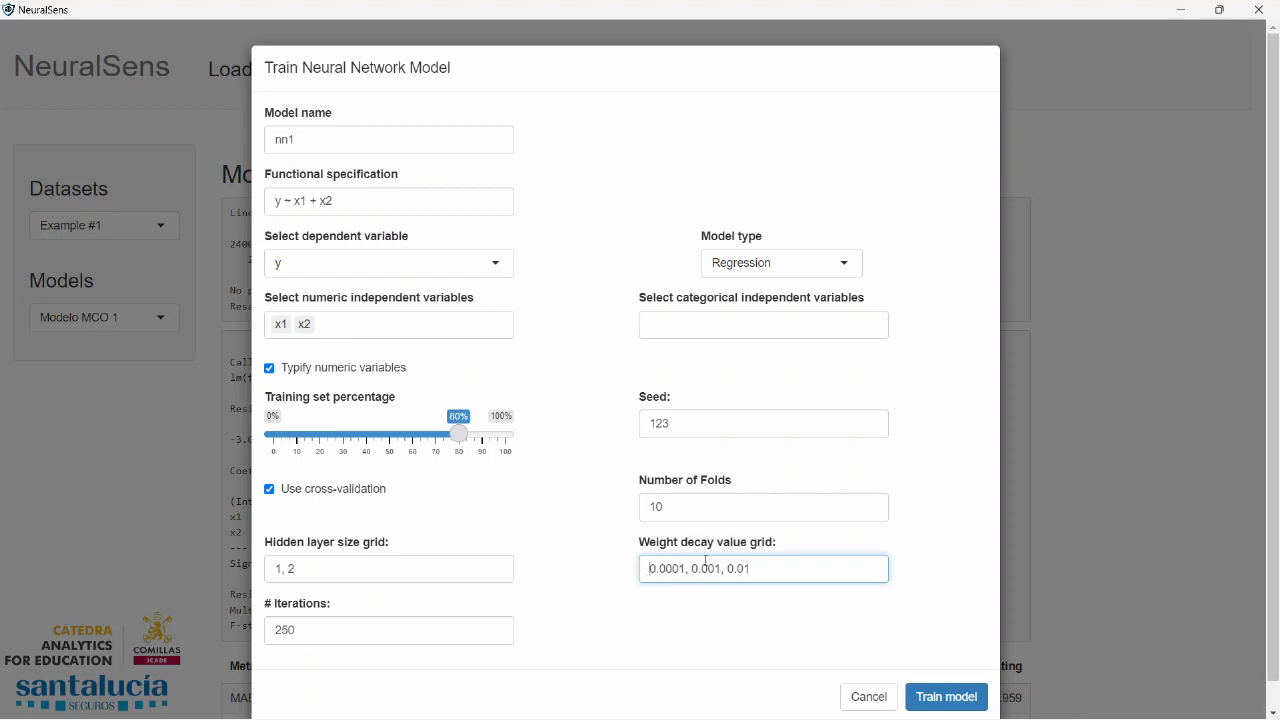
type("0.0001,")
key("Home")
type("0.000001")
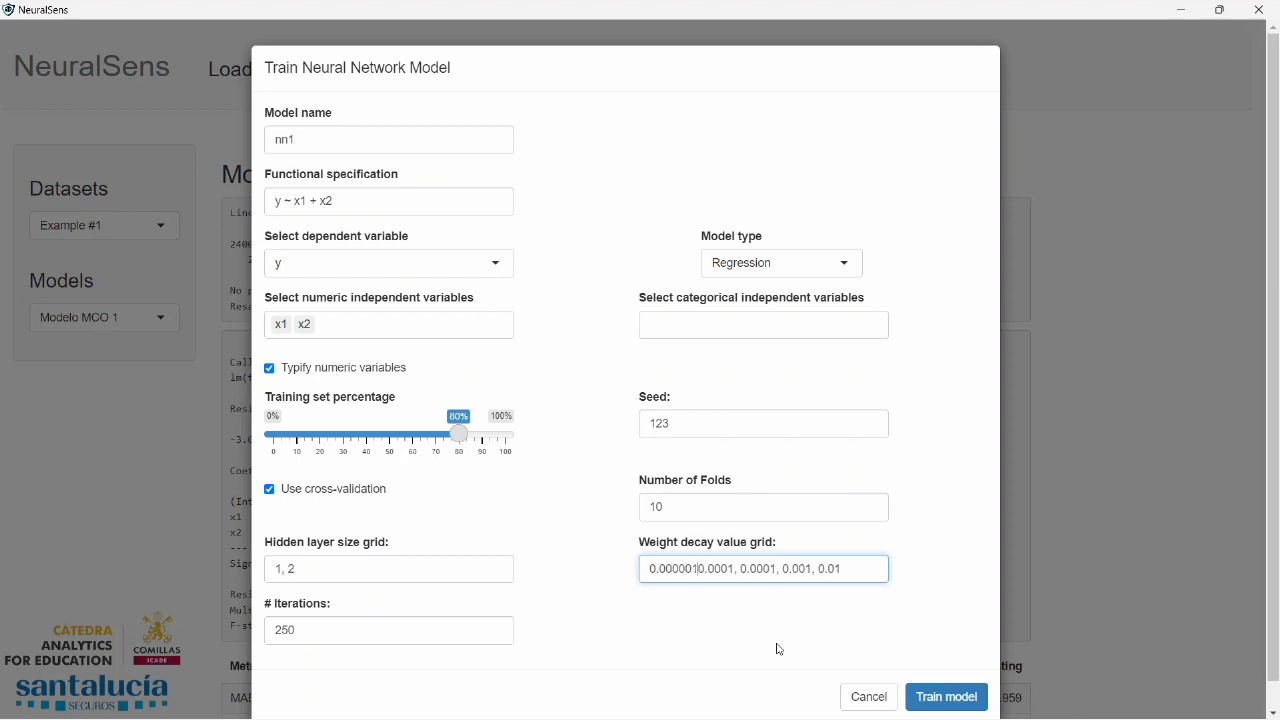
type(",")
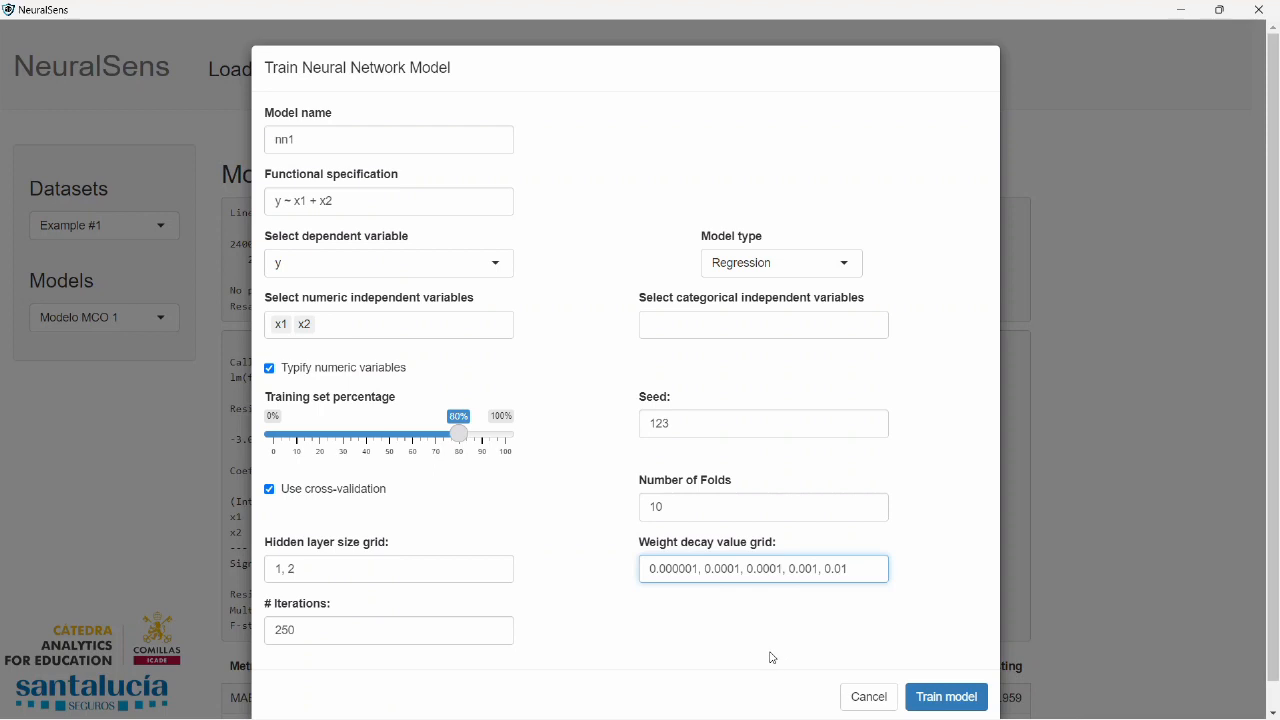
Append 0.1 and 1 to the end of the weight decay value grid and train the neural network model
triple_click(685, 574)
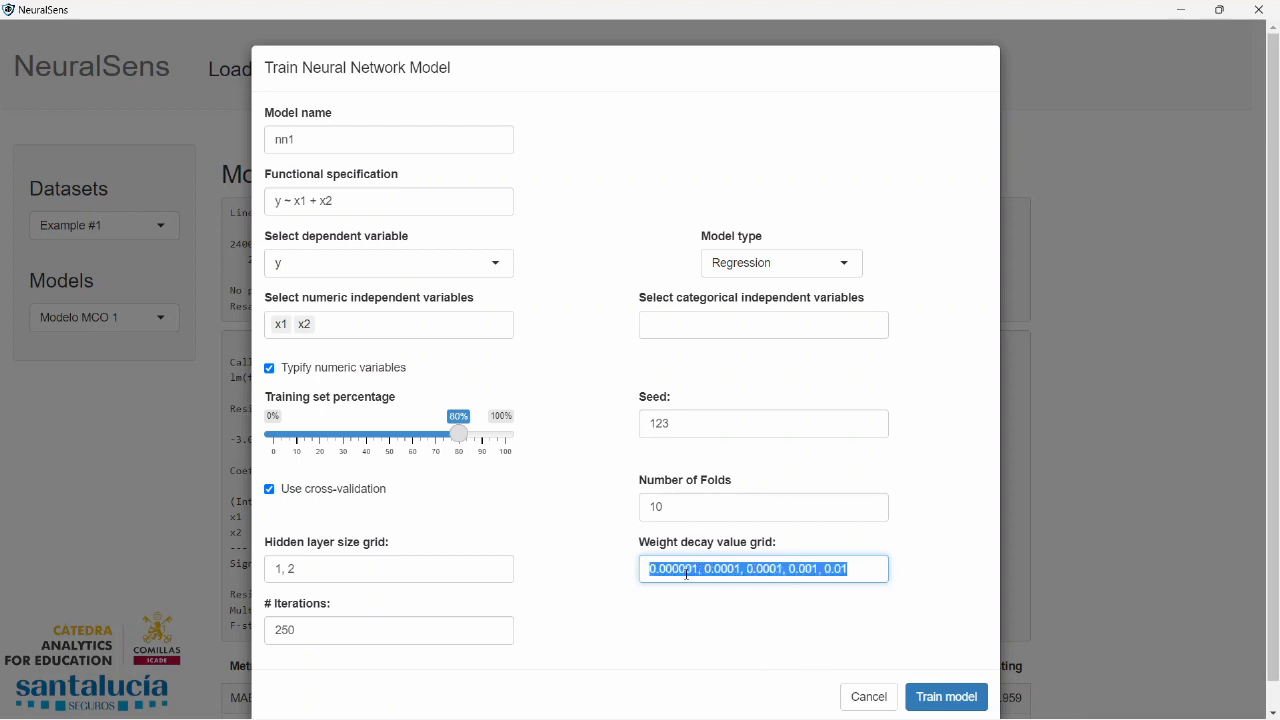
left_click(873, 563)
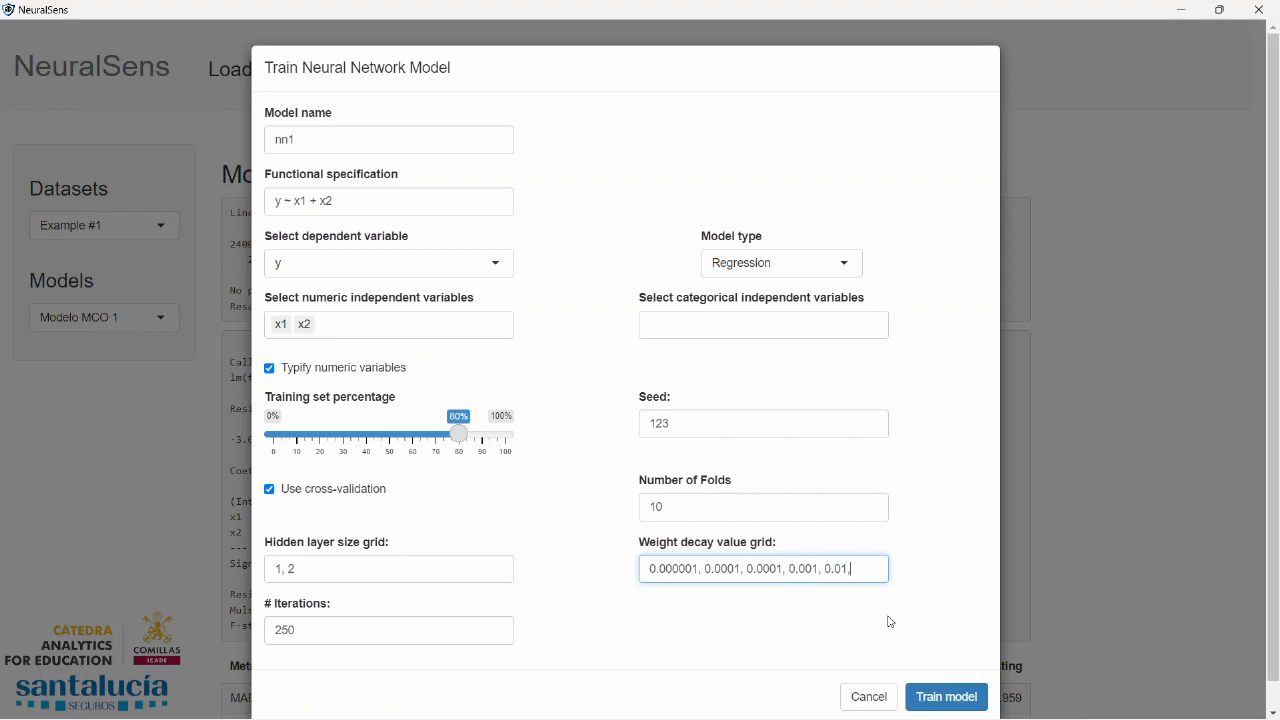
type("0.1, 1")
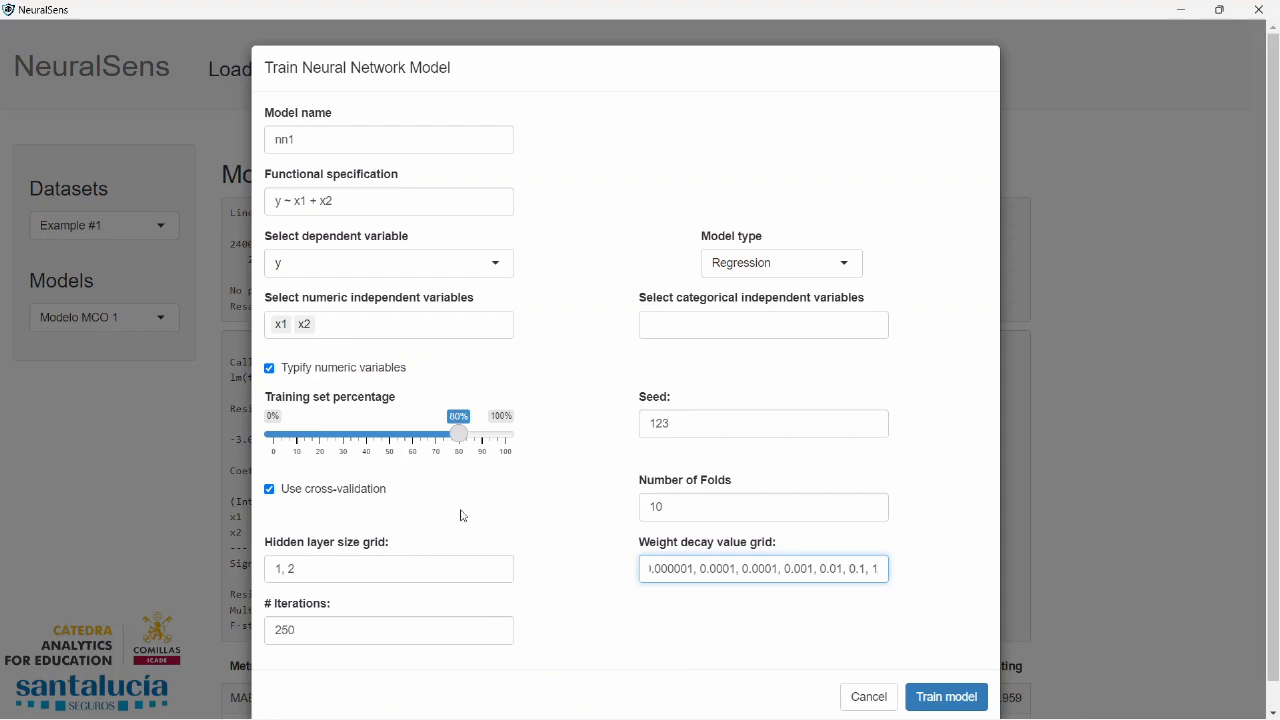
left_click(947, 696)
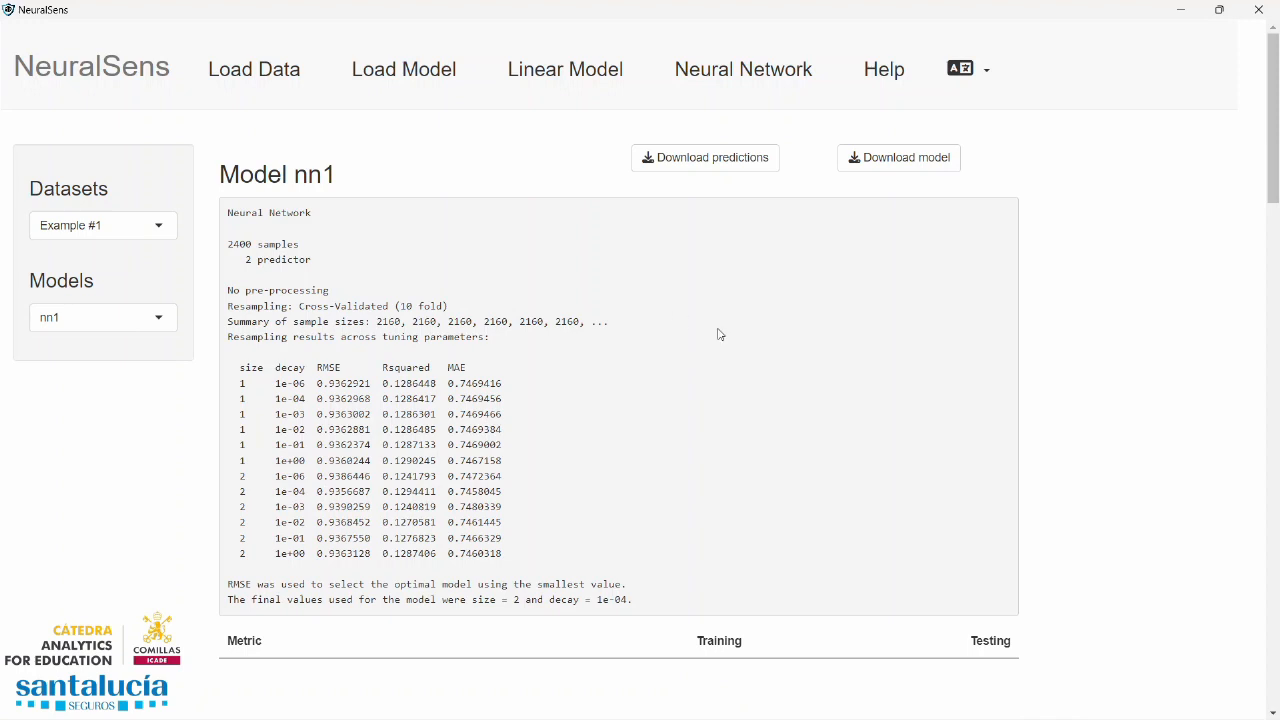
Examine the cross-validation results per size and decay combination and the final parameter values chosen for model nn1
left_click_drag(257, 363, 313, 557)
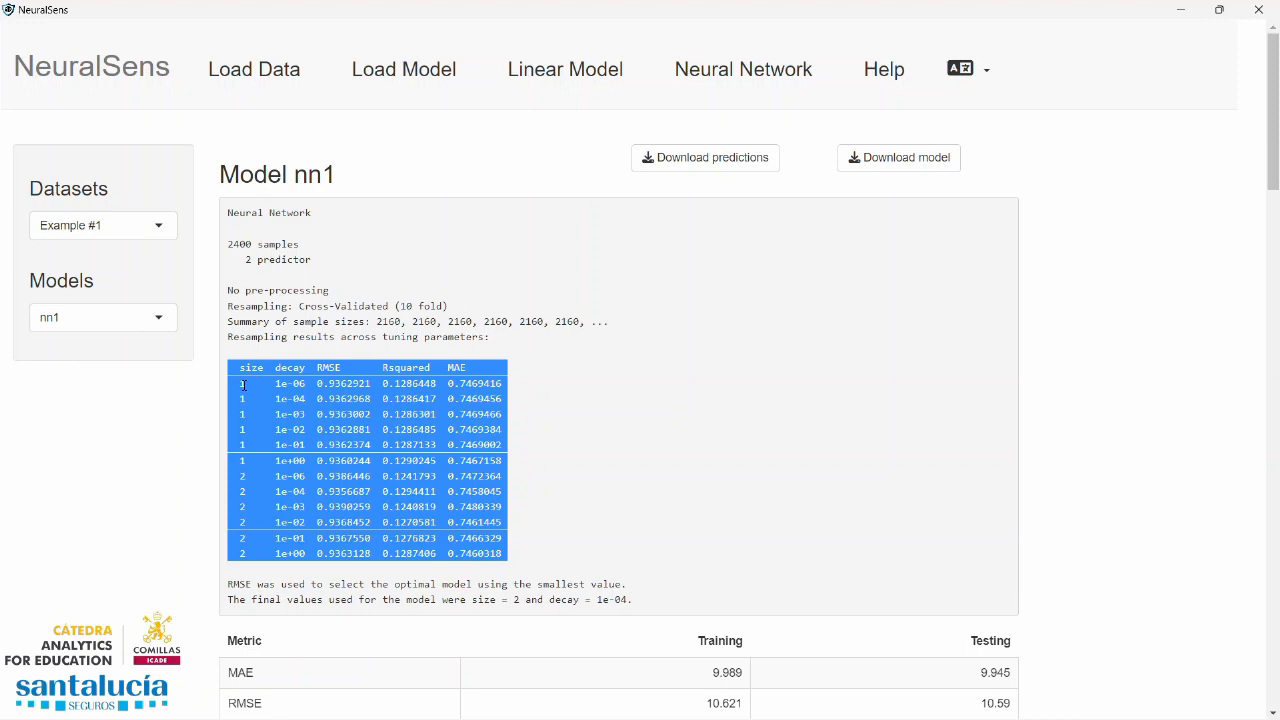
left_click_drag(253, 416, 243, 414)
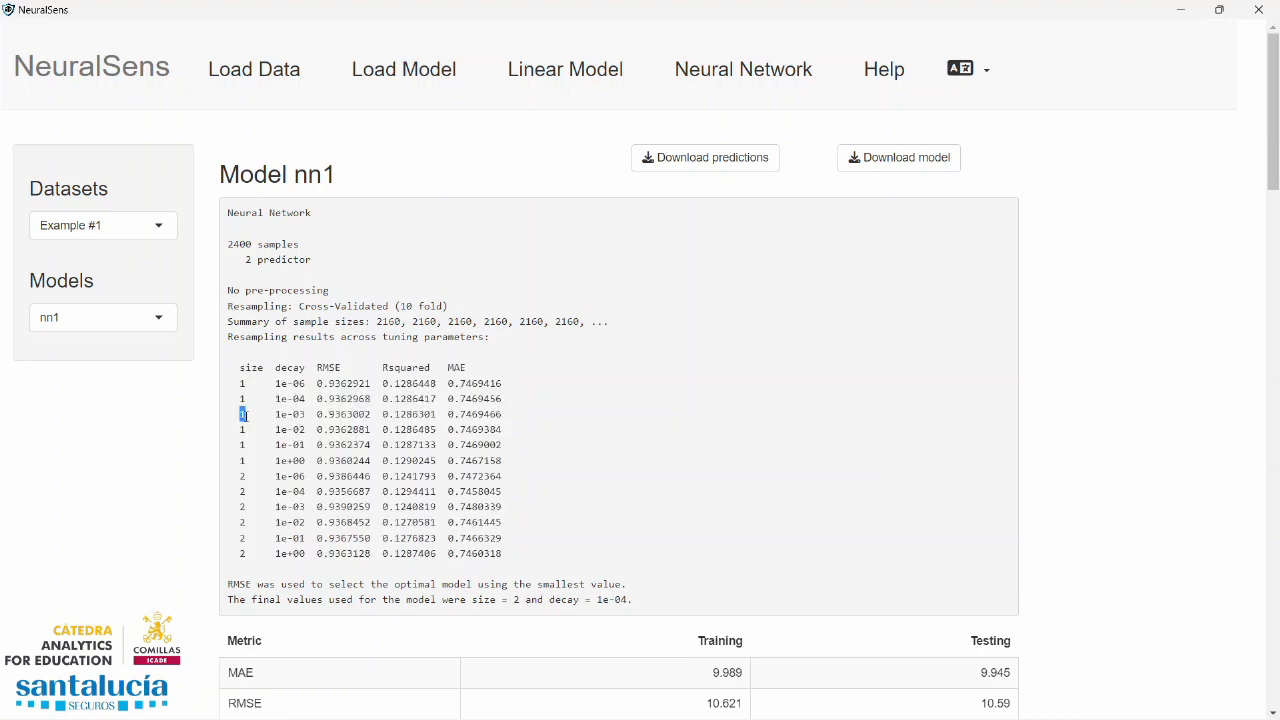
left_click_drag(239, 507, 248, 508)
left_click_drag(276, 383, 288, 414)
left_click_drag(319, 383, 491, 383)
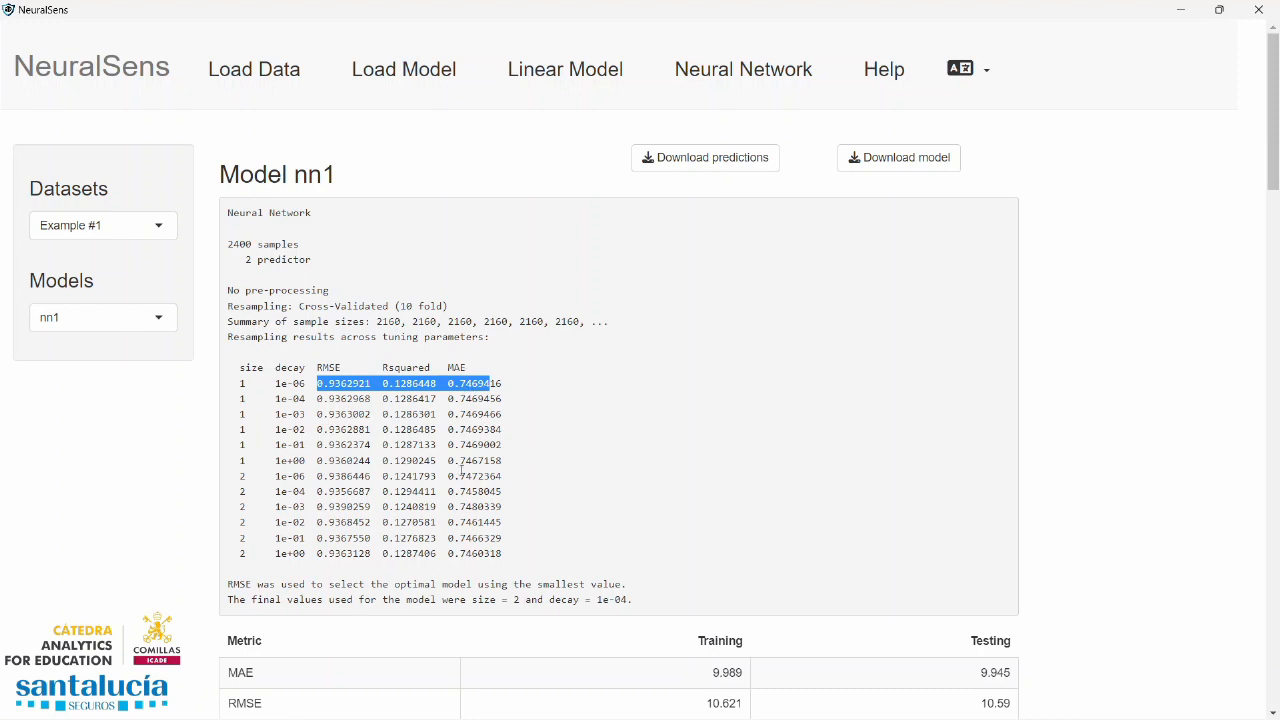
triple_click(471, 601)
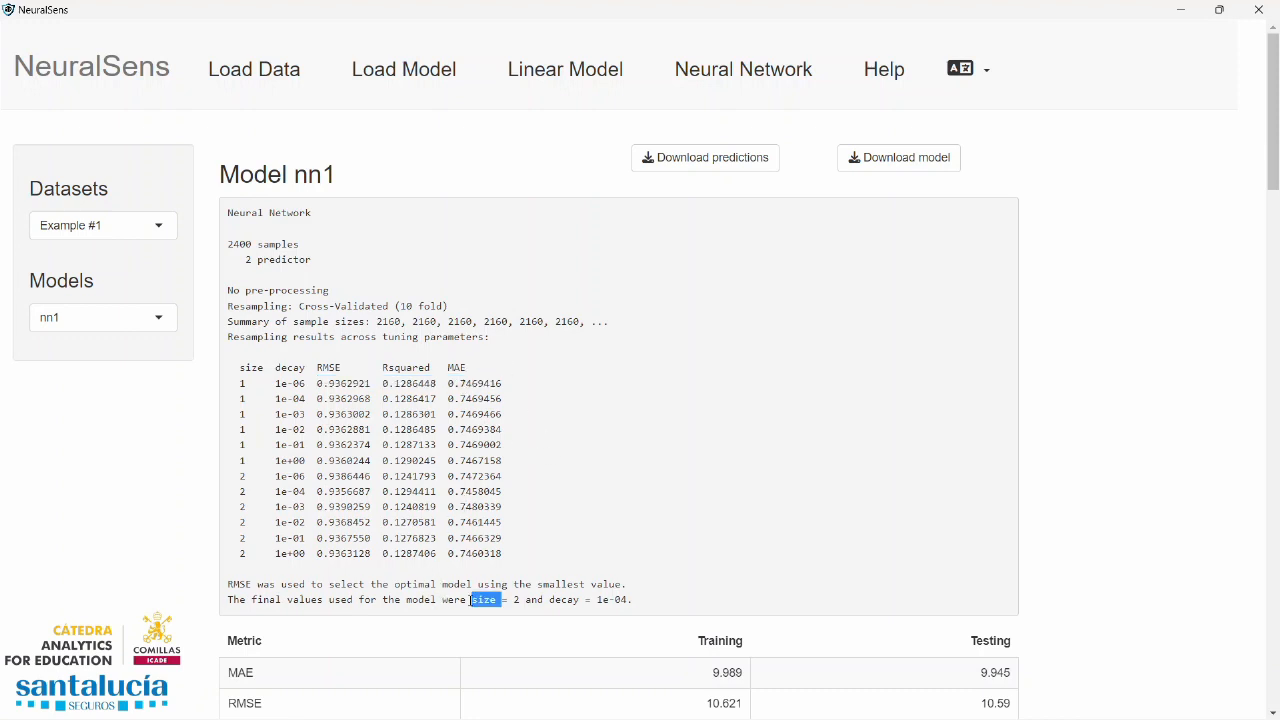
left_click(500, 600)
left_click_drag(472, 601, 634, 601)
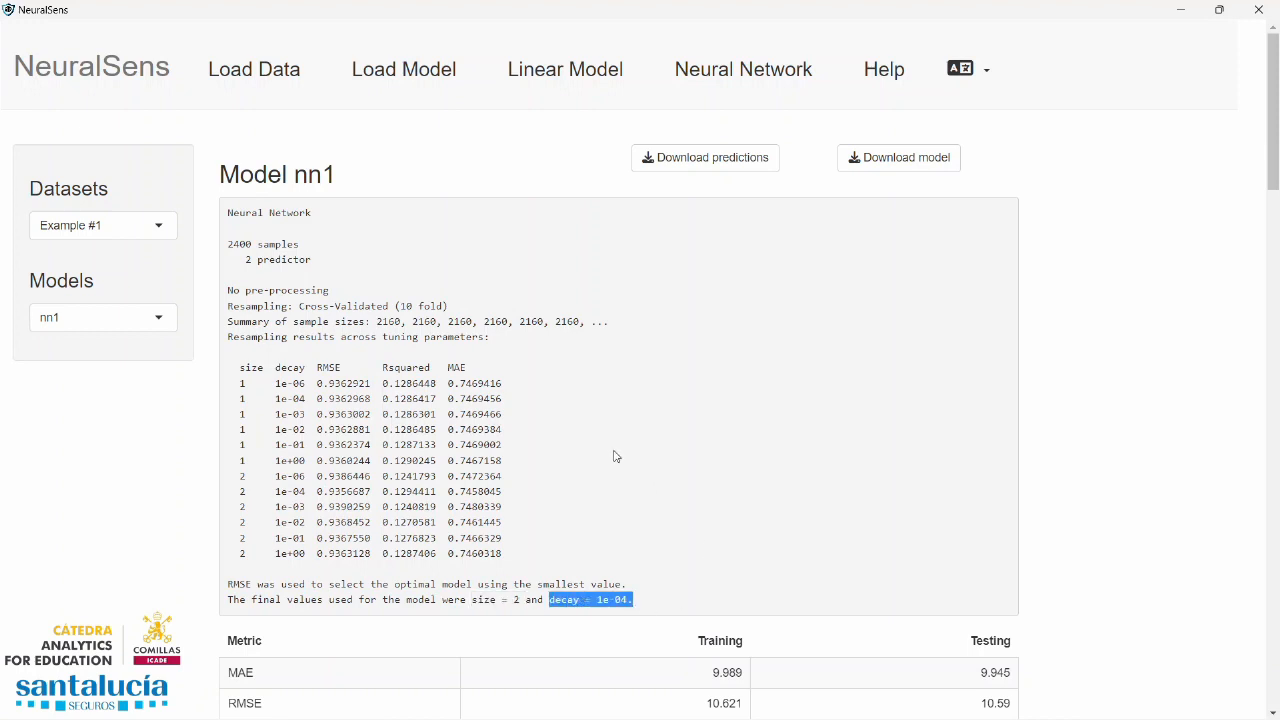
Review the neural network's training and testing metrics and the plot of cross-validated RMSE against weight decay
scroll(581, 414, "down", 4)
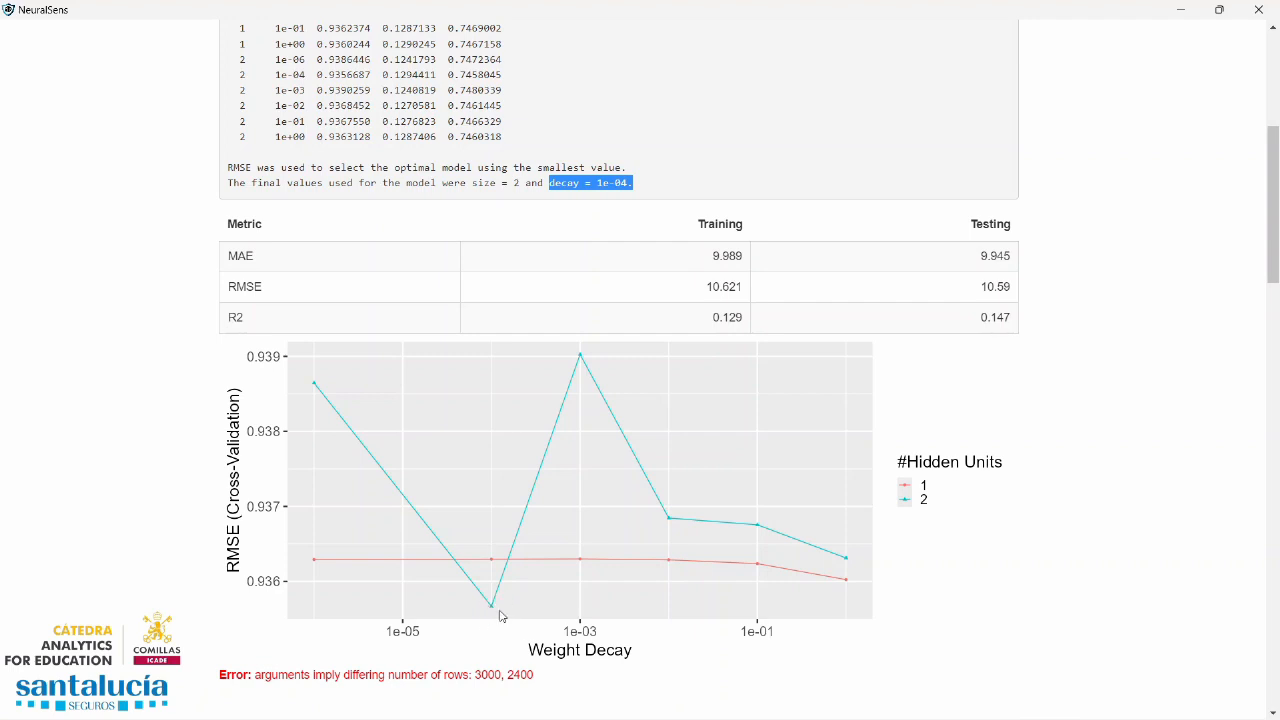
scroll(640, 470, "down", 3)
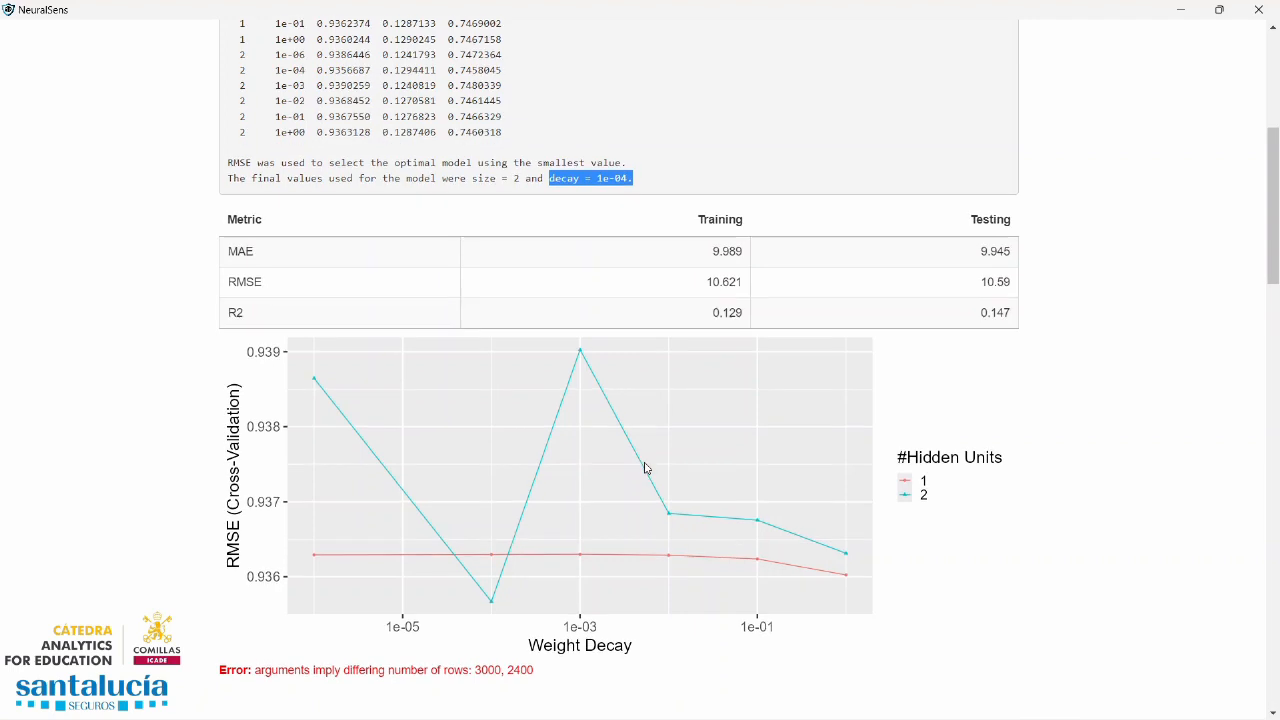
Review the sensitivity plots for x1 and x2, from the mean and standard deviation chart to the density curves
scroll(637, 475, "down", 6)
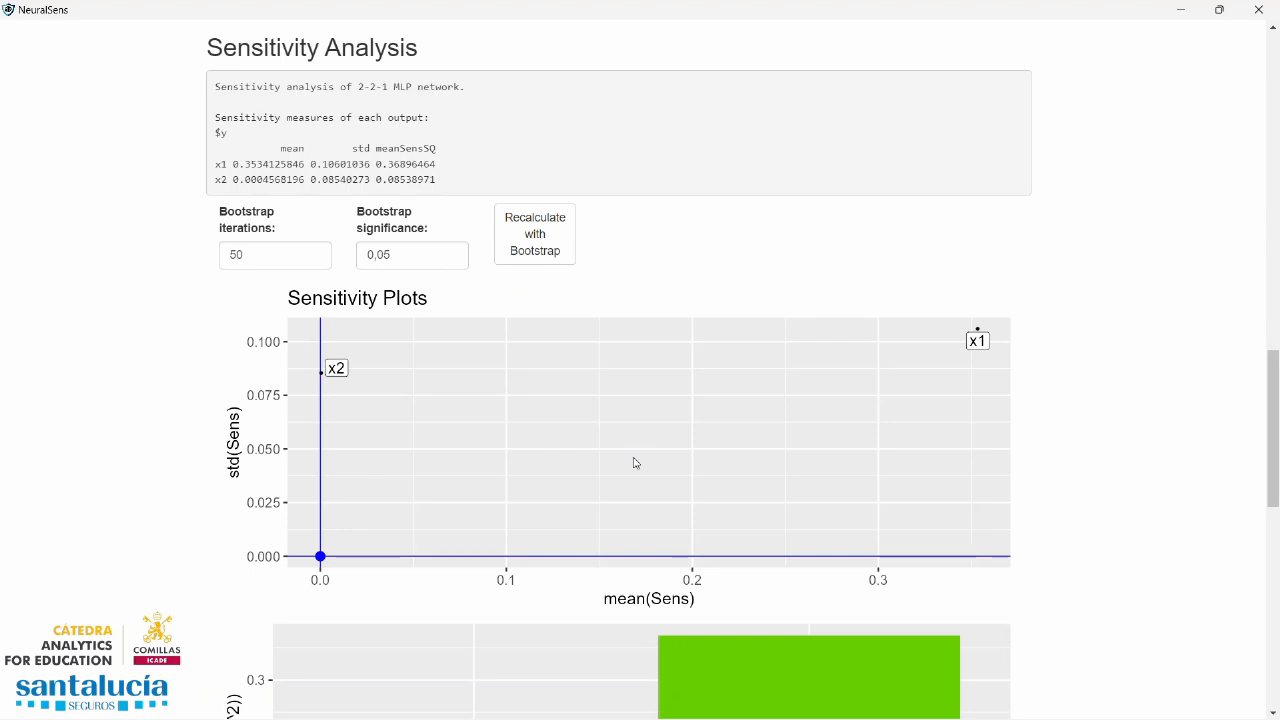
scroll(643, 434, "down", 1)
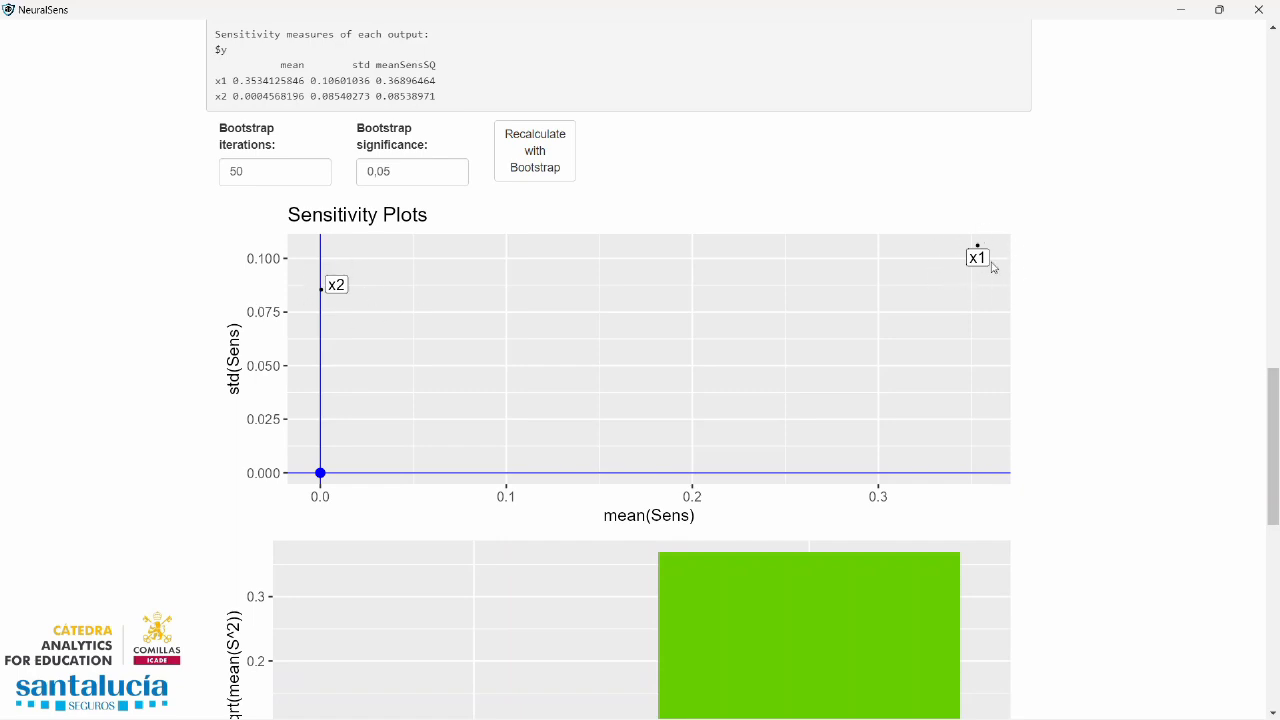
scroll(717, 411, "down", 3)
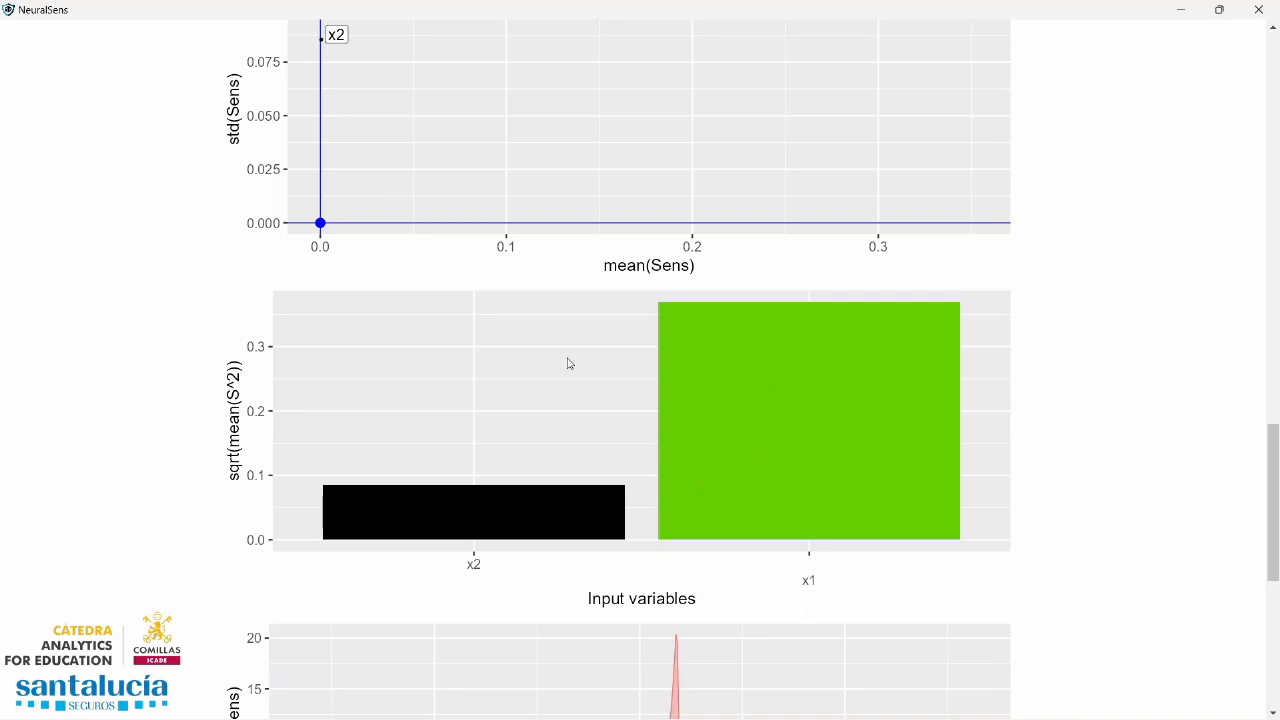
scroll(703, 306, "down", 4)
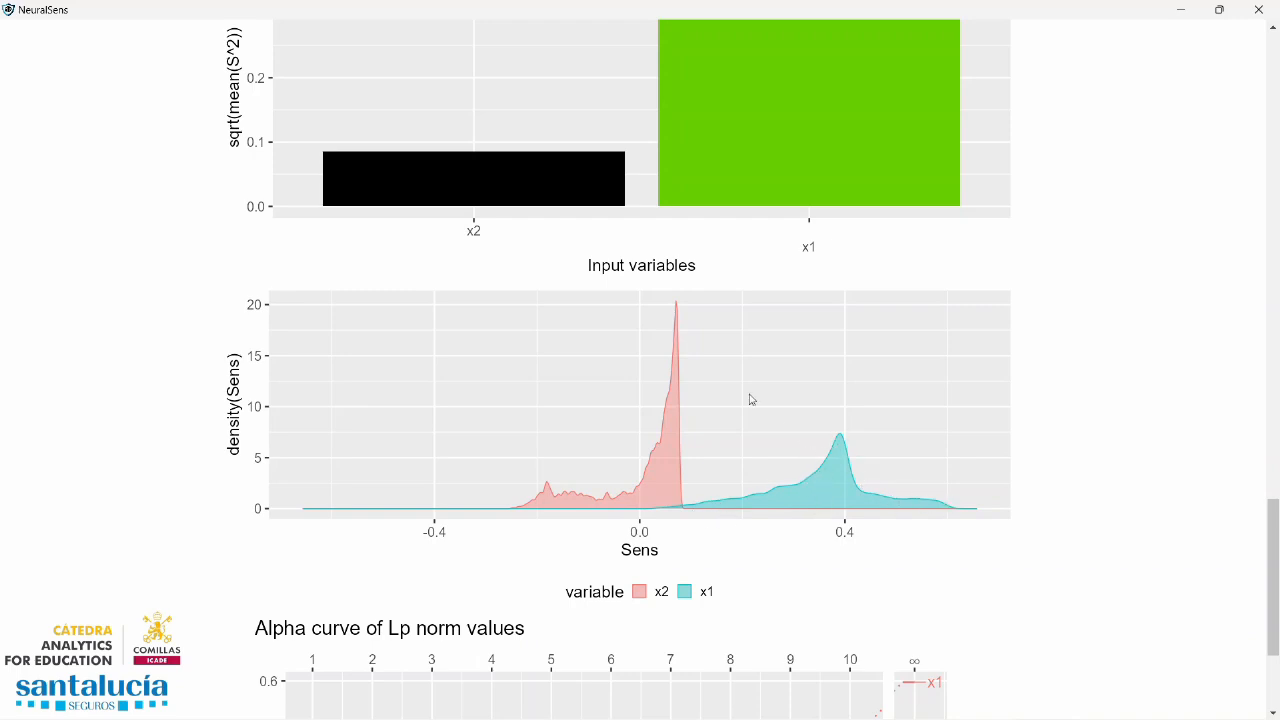
Return to the sensitivity measures table and compare the mean sensitivities of x1 and x2 by highlighting their rows
scroll(634, 391, "up", 8)
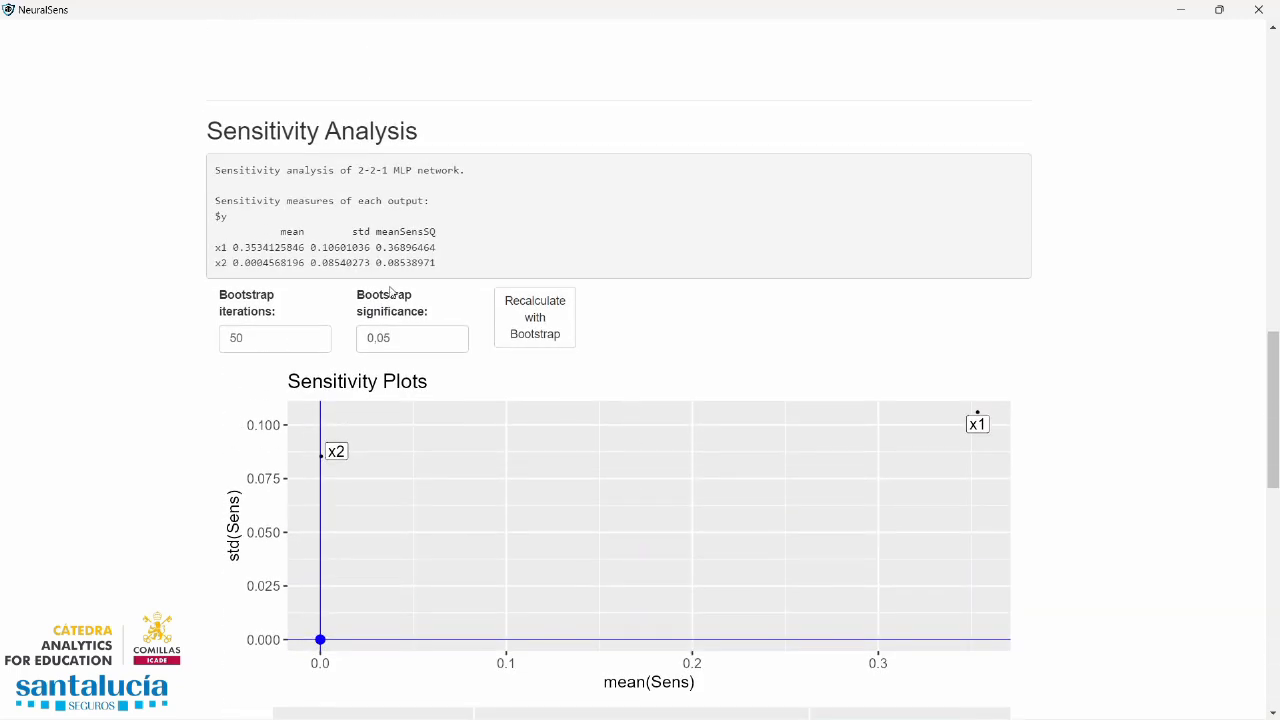
triple_click(336, 247)
left_click_drag(336, 247, 214, 248)
left_click(296, 247)
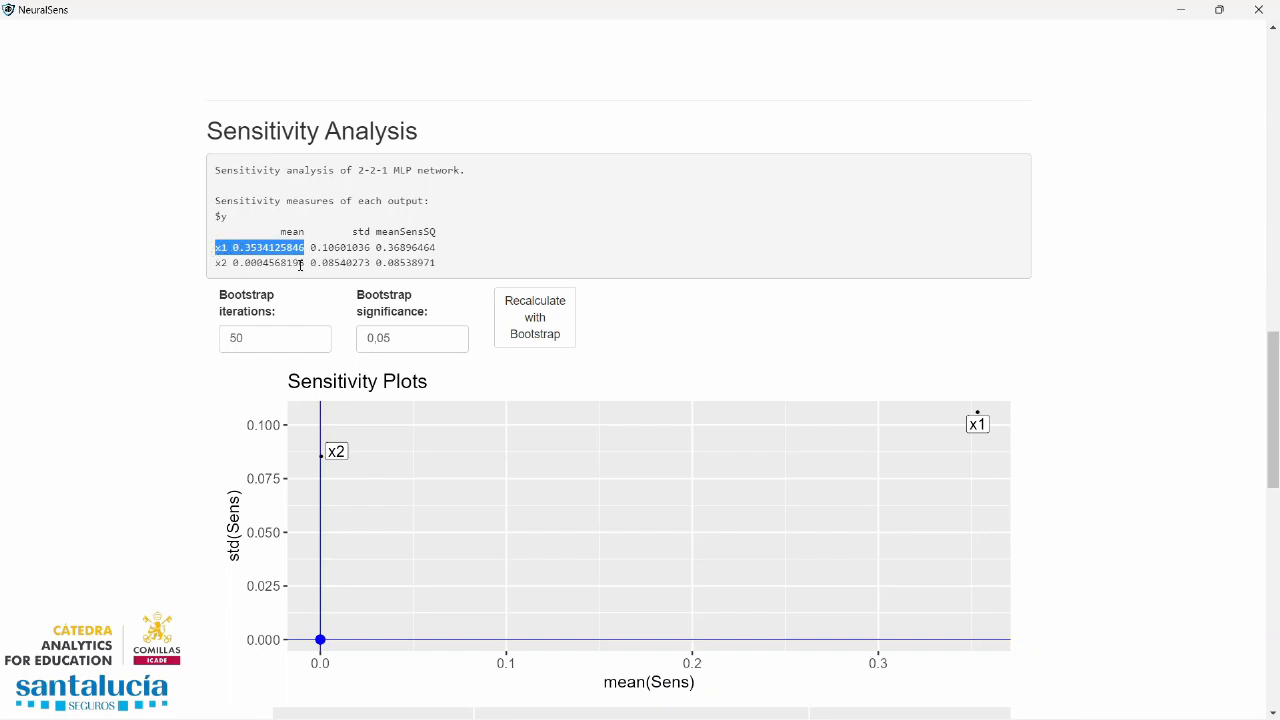
left_click_drag(305, 263, 214, 263)
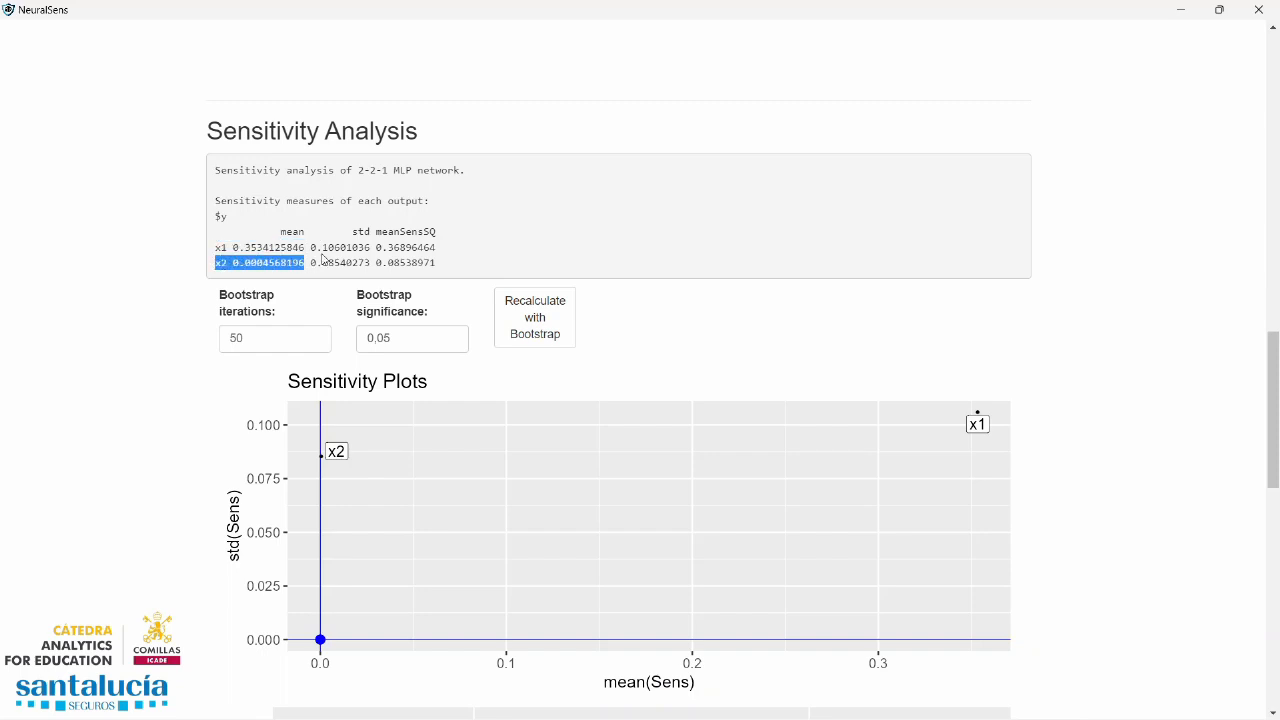
triple_click(283, 262)
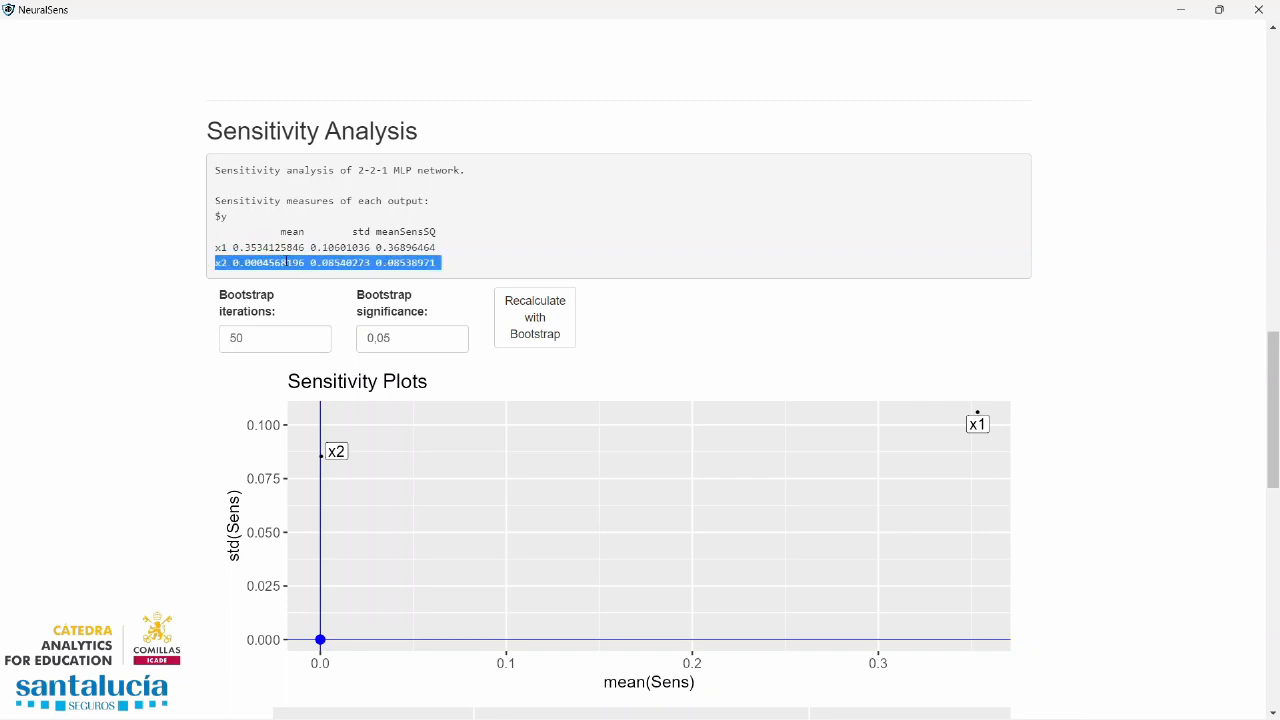
triple_click(289, 247)
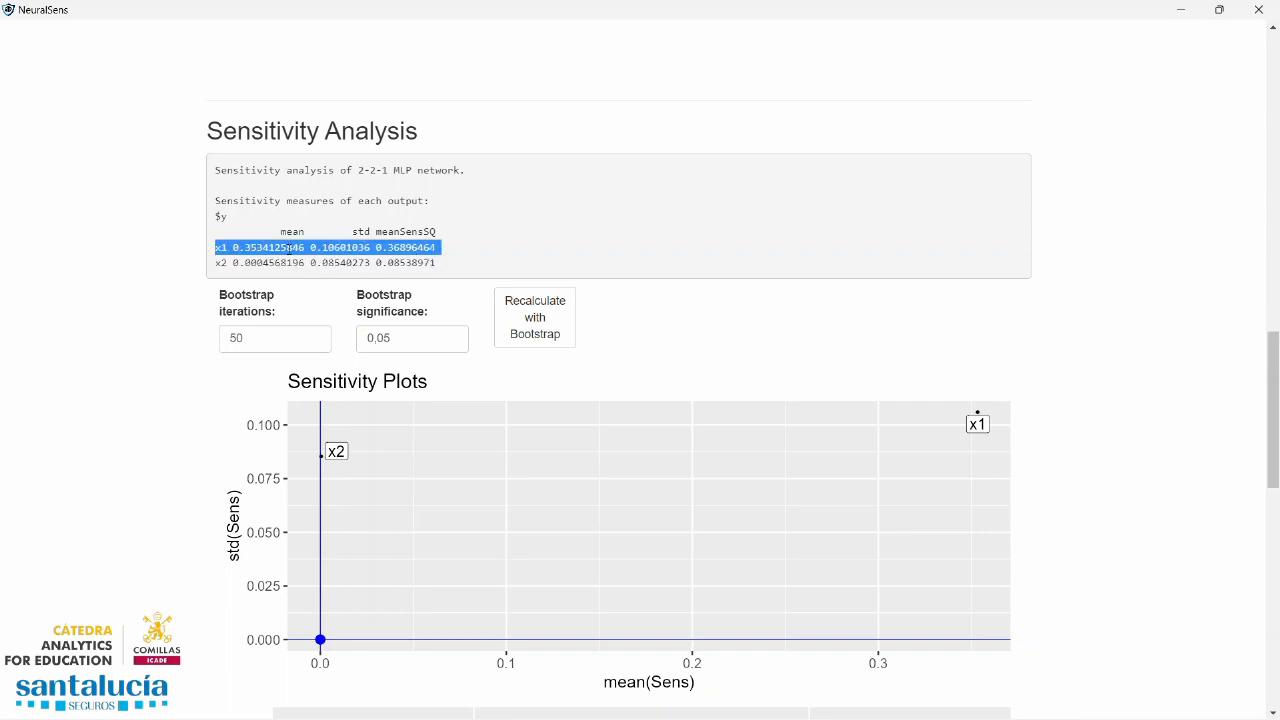
Highlight the mean sensitivity value of x1 in the sensitivity measures table
left_click(290, 247)
left_click_drag(303, 247, 234, 247)
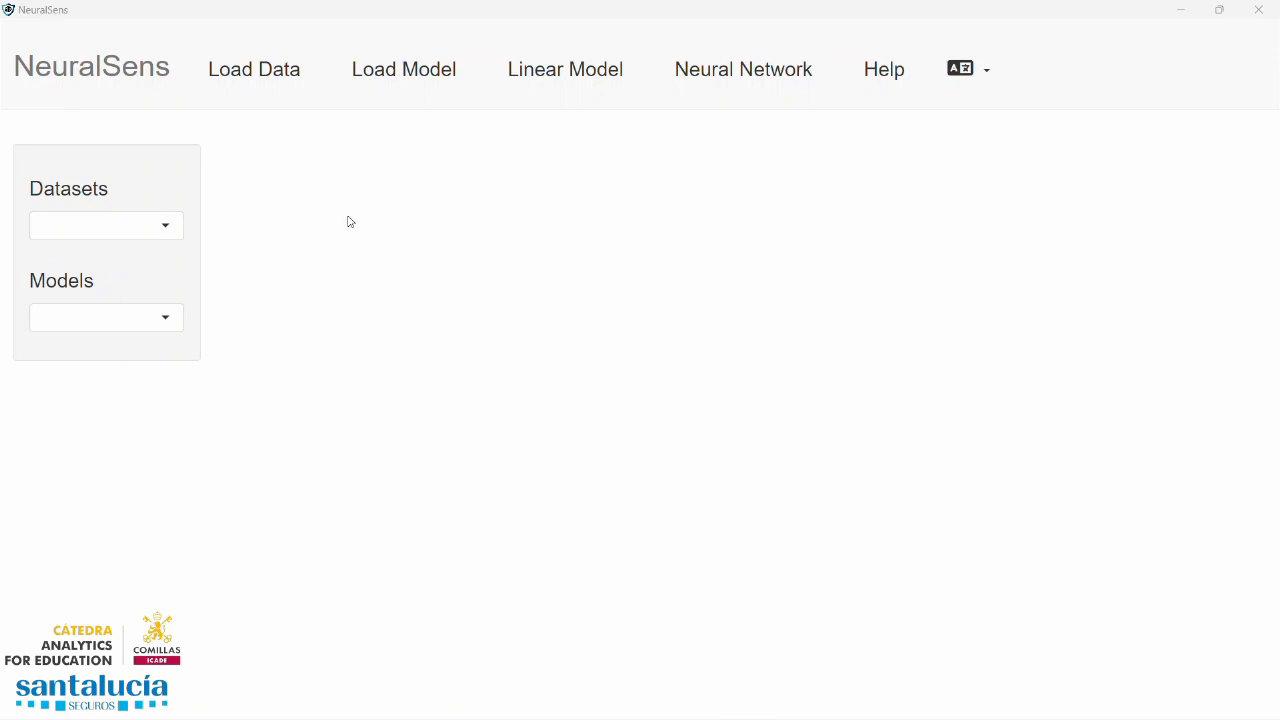
Load the built-in example dataset Example #2
left_click(247, 78)
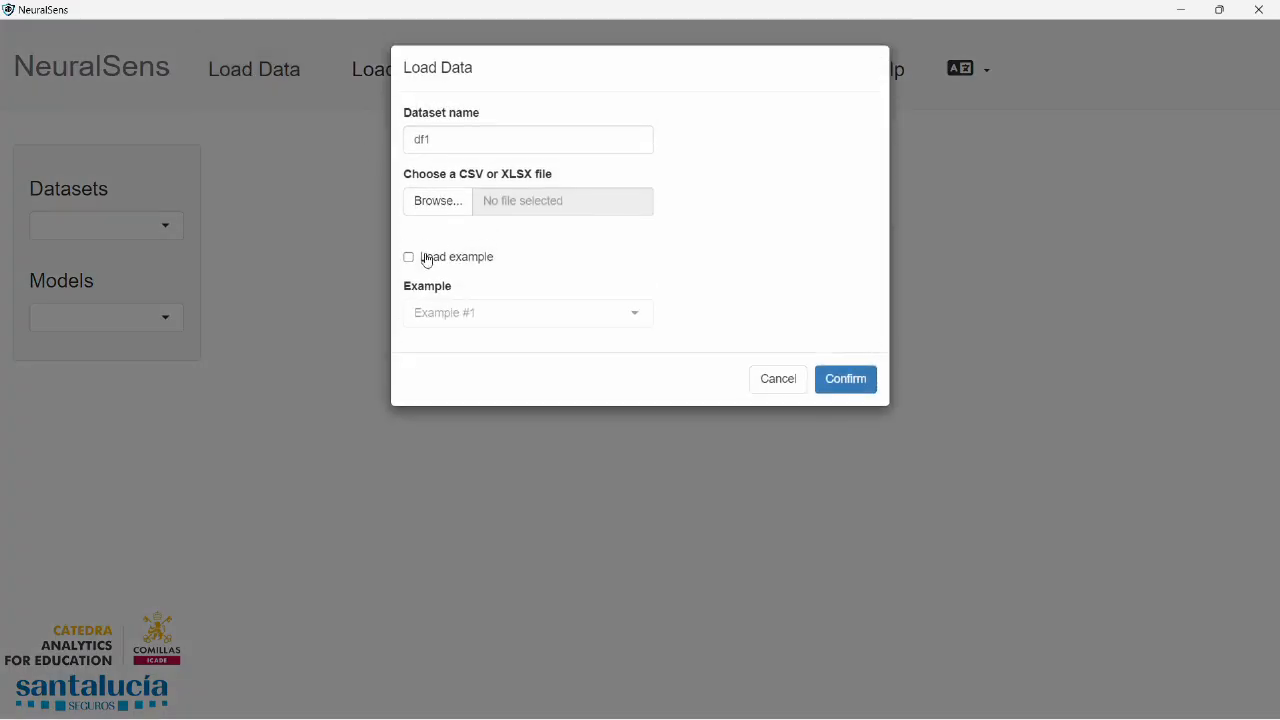
left_click(428, 261)
left_click(503, 317)
left_click(477, 369)
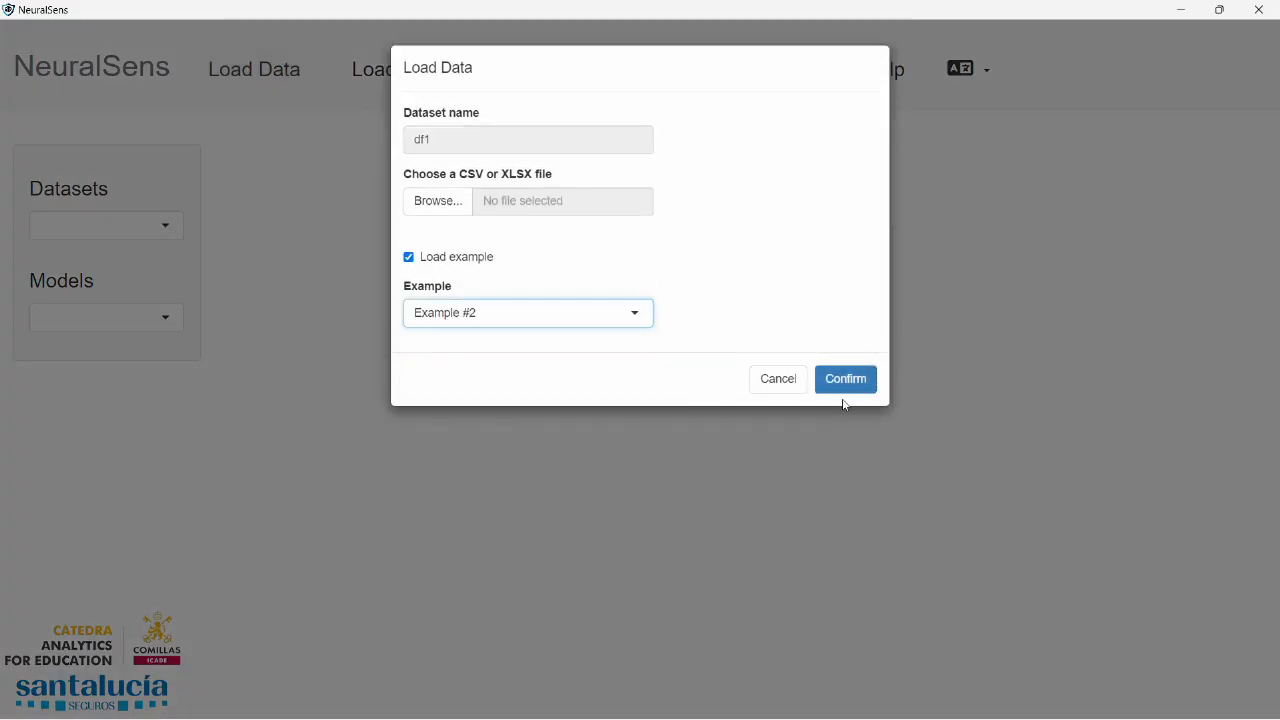
left_click(848, 382)
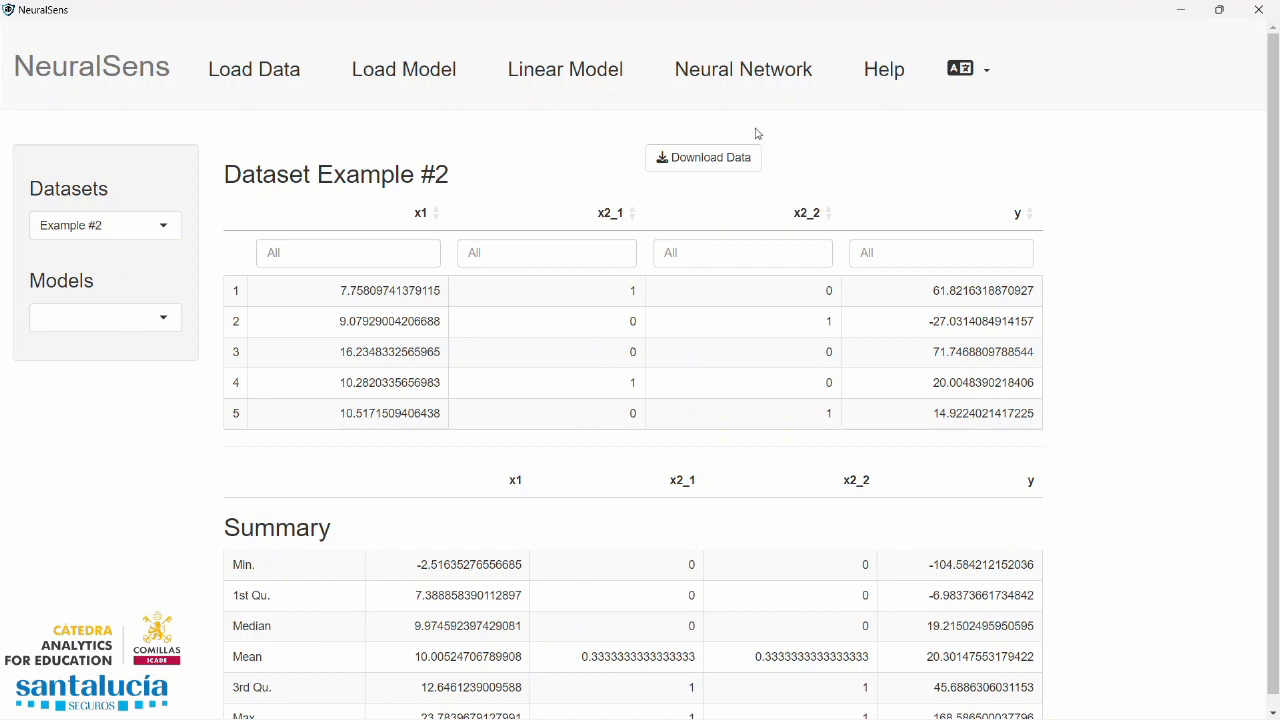
Set up neural network nn1 for y with x1 as numeric and x2_1 and x2_2 as categorical independent variables
left_click(758, 73)
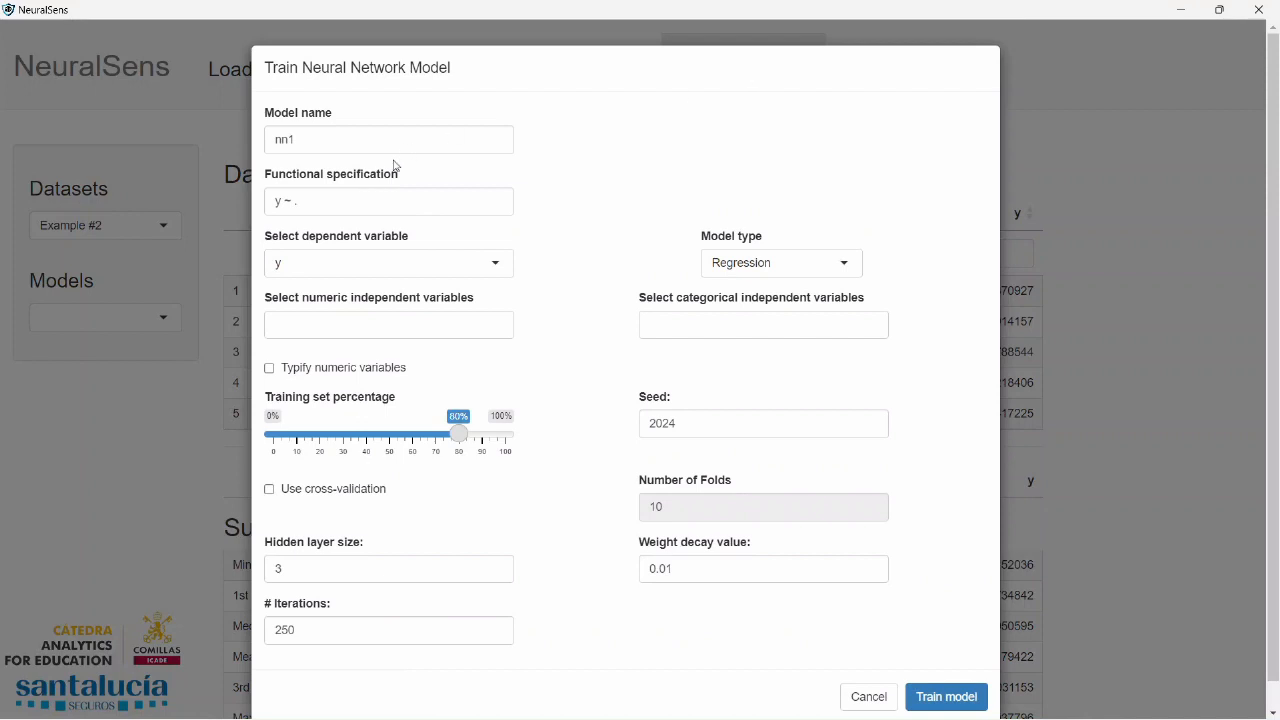
left_click(383, 329)
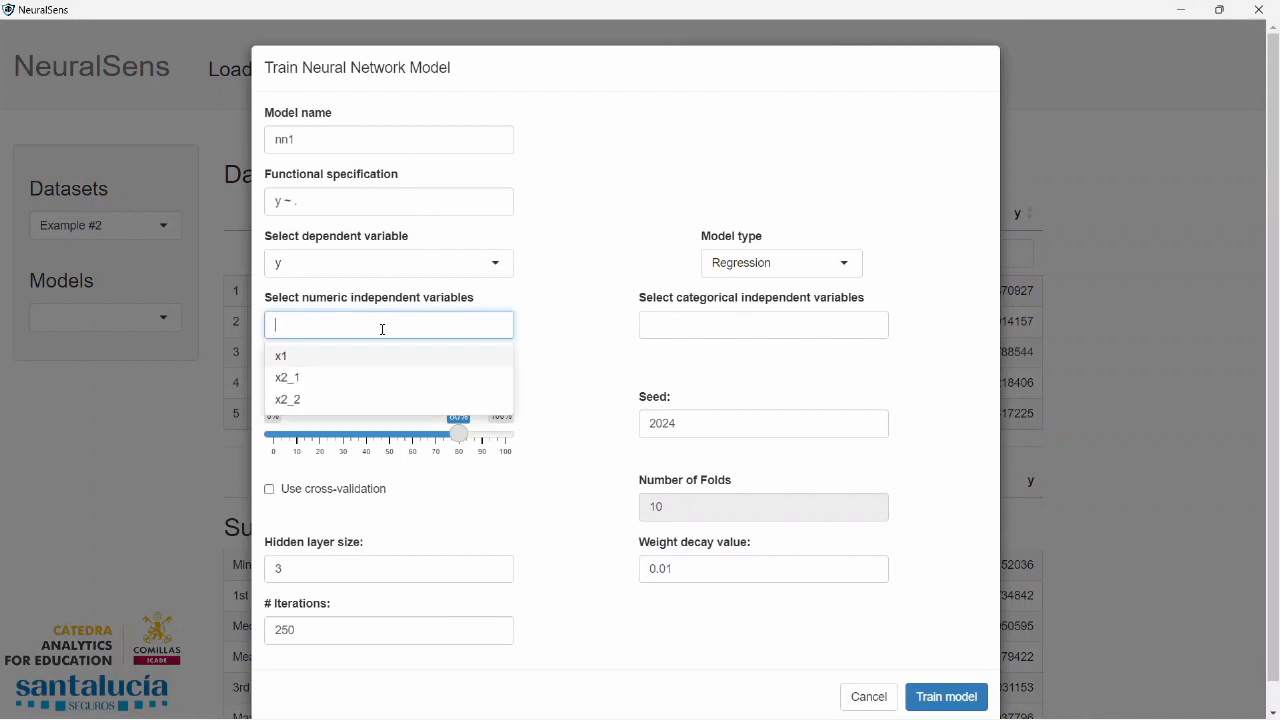
left_click(285, 358)
left_click(737, 318)
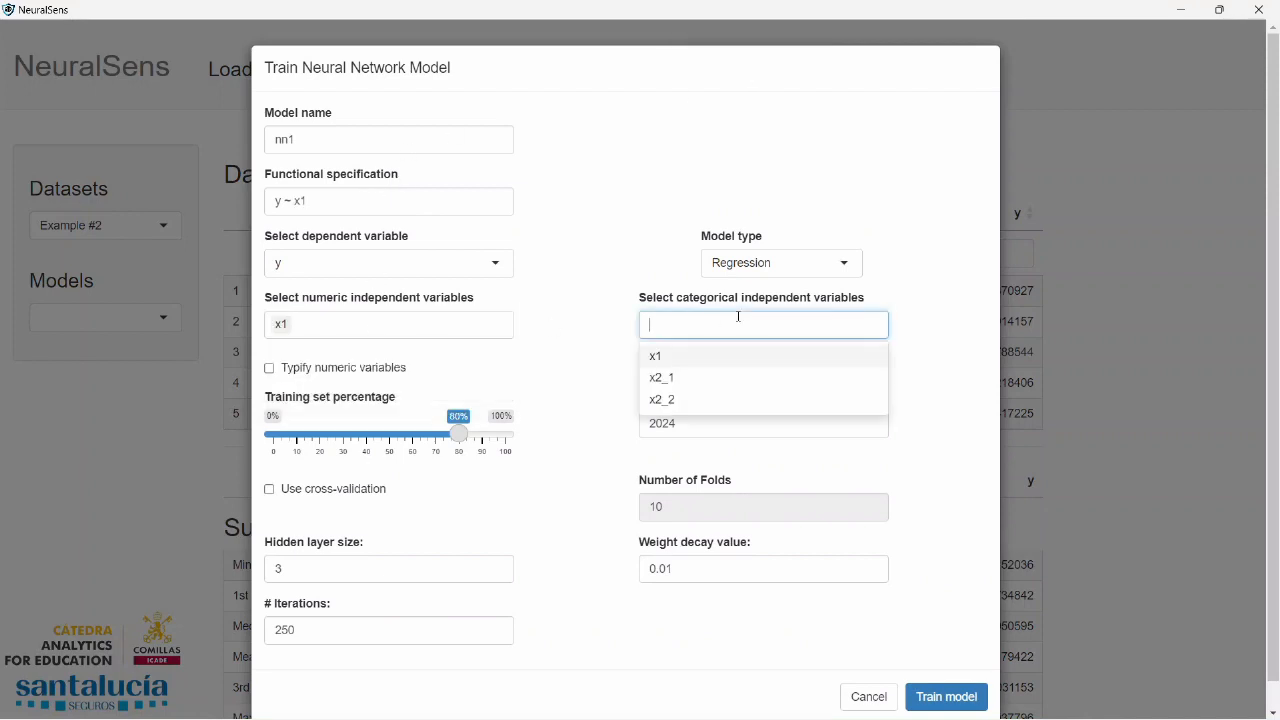
left_click(702, 390)
left_click(702, 380)
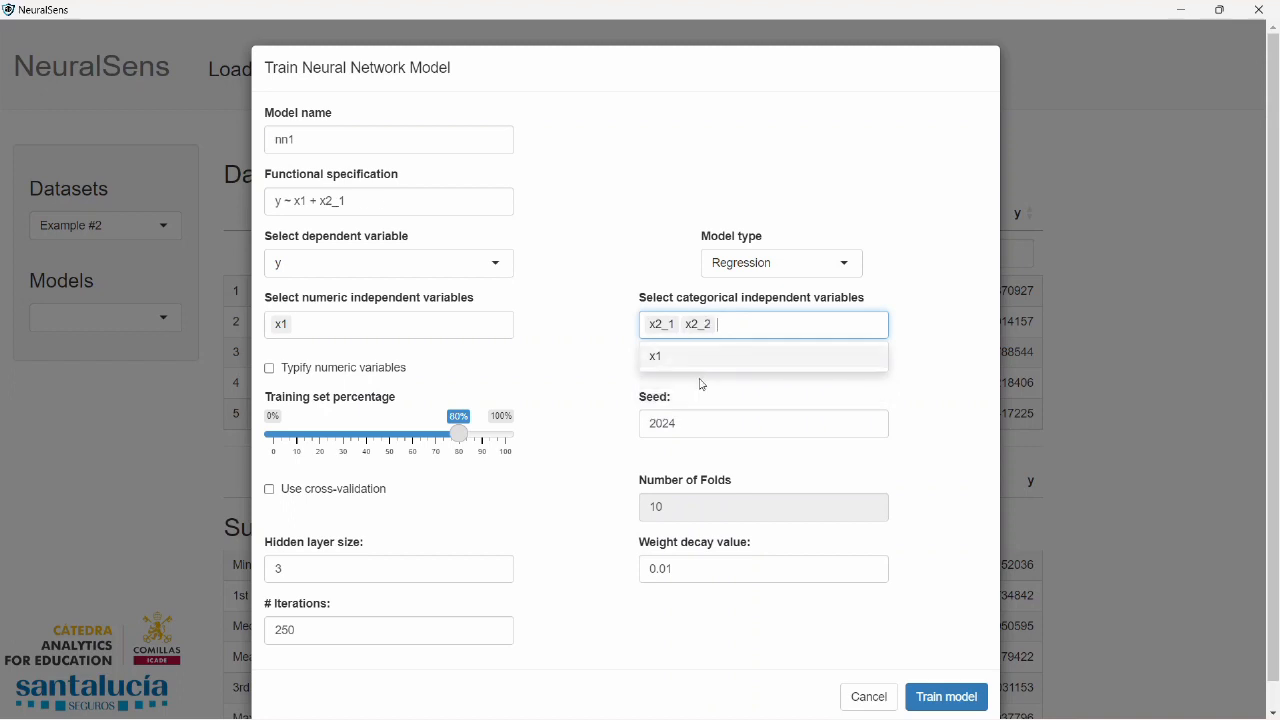
left_click(858, 262)
left_click(857, 264)
left_click(857, 265)
Typify the numeric variables, use 100% of the data for training and set the seed to 123
left_click(286, 372)
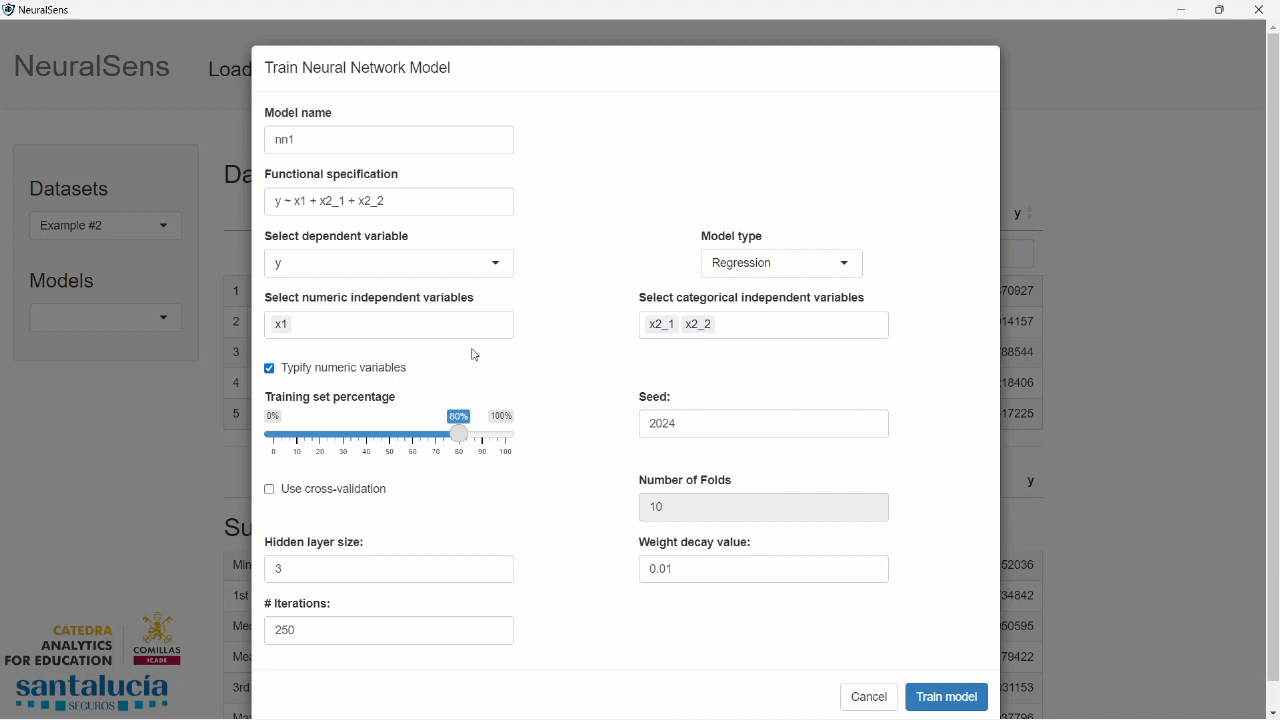
left_click_drag(460, 434, 510, 435)
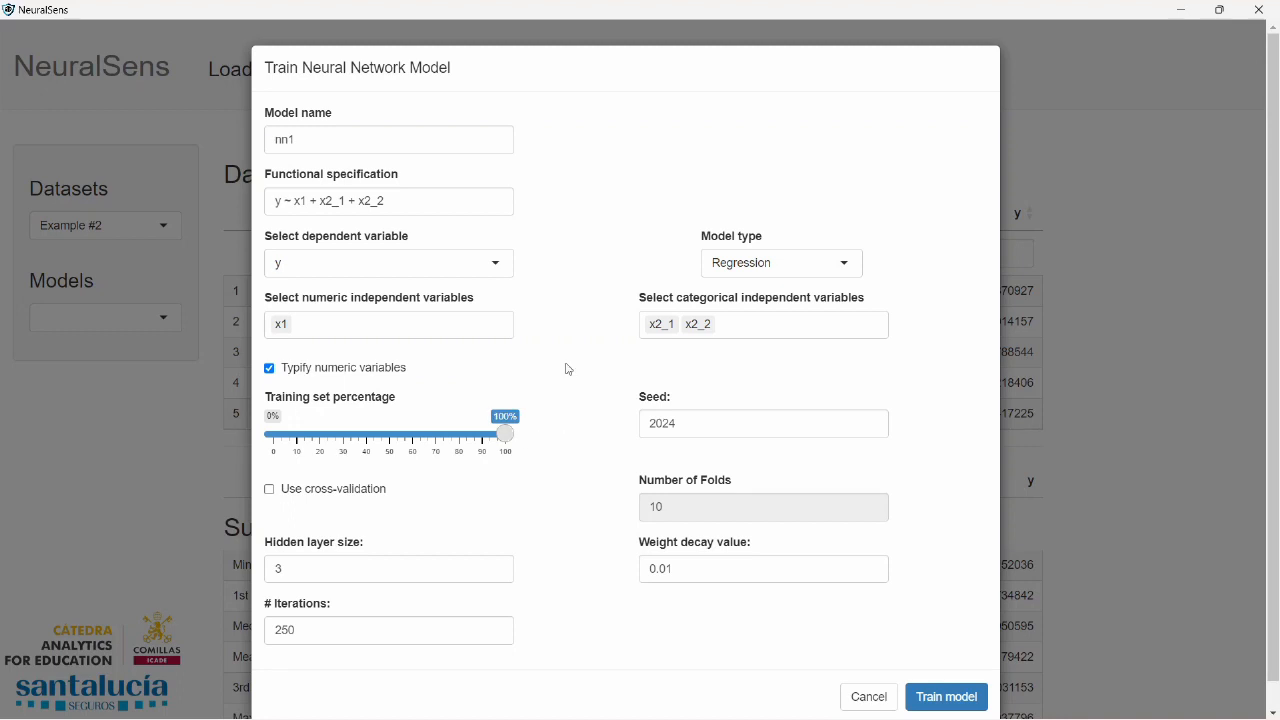
double_click(662, 424)
type("123")
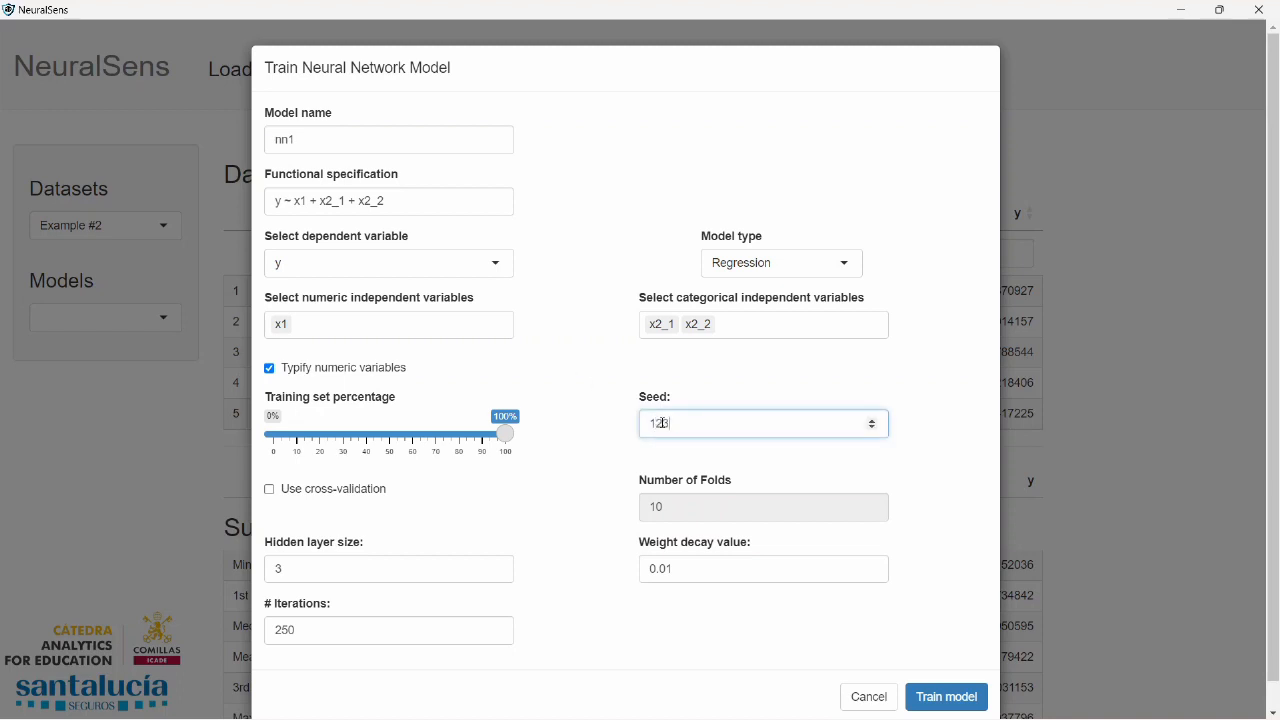
Train nn1 with cross-validation, using a hidden layer size grid of 1, 2 and a weight decay grid of 0.0001, 0.001, 0.01
left_click(270, 491)
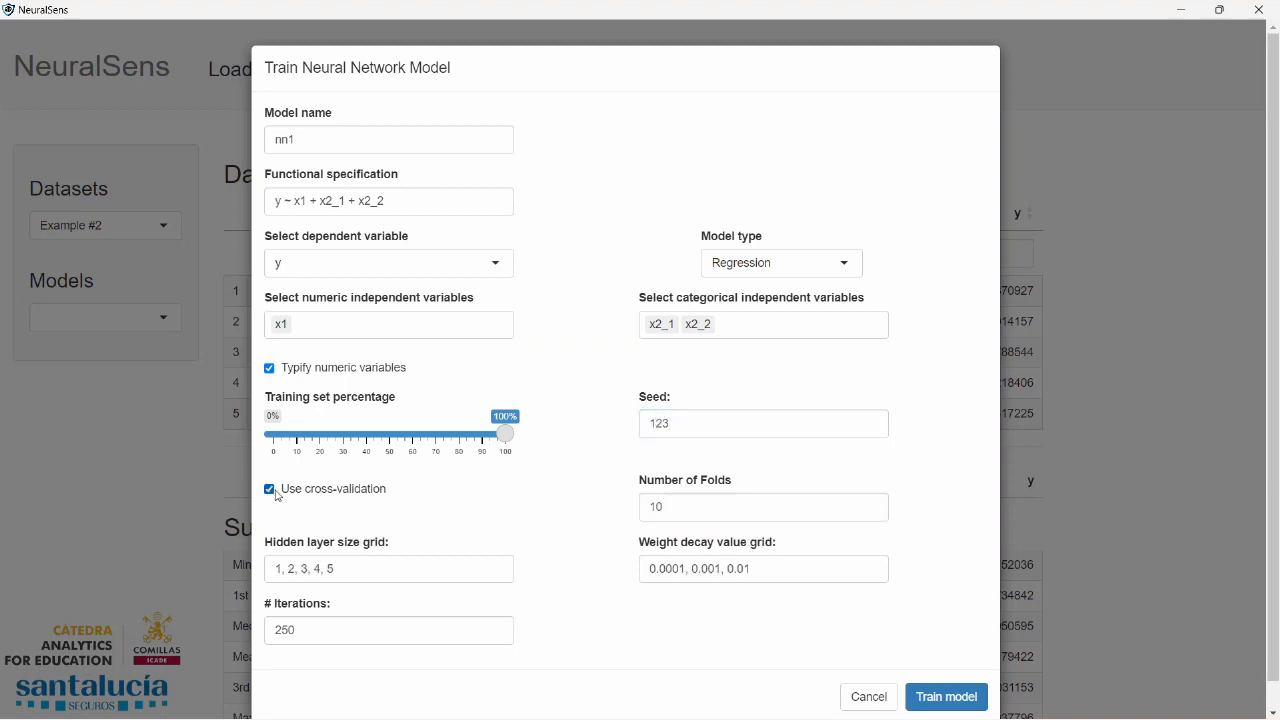
left_click_drag(299, 568, 438, 570)
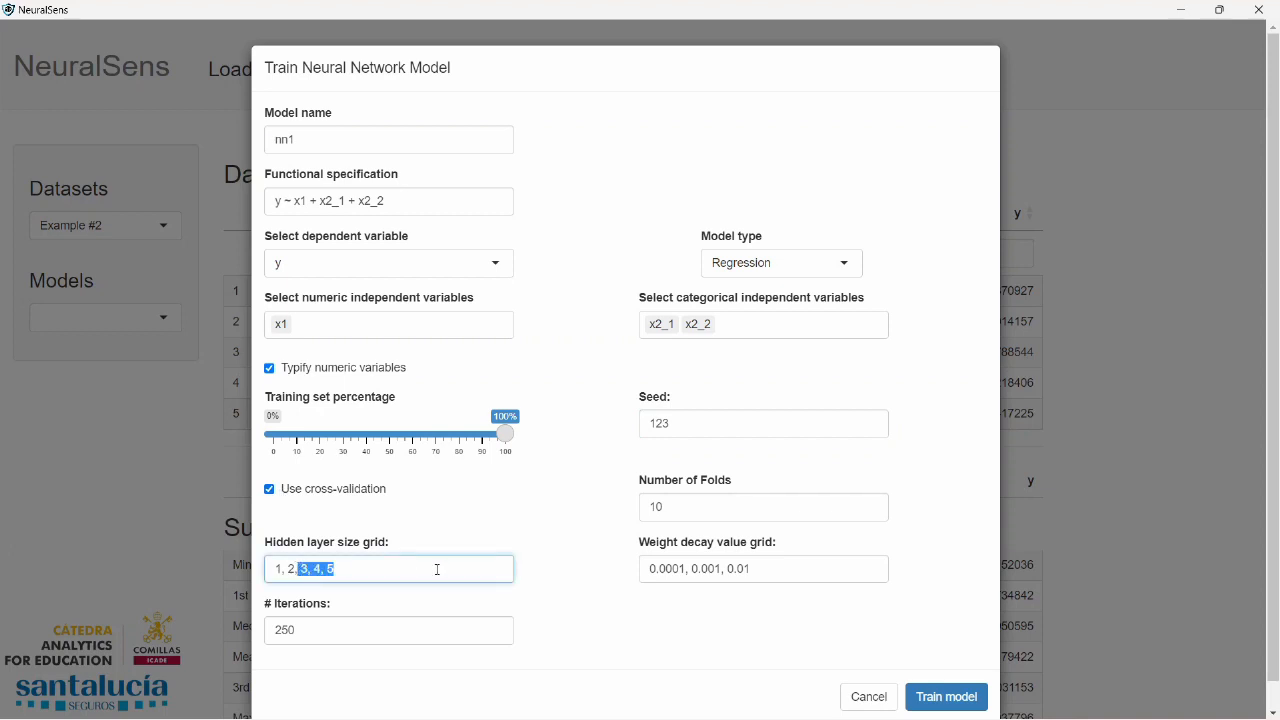
key("BackSpace")
key("BackSpace")
left_click_drag(777, 563, 606, 566)
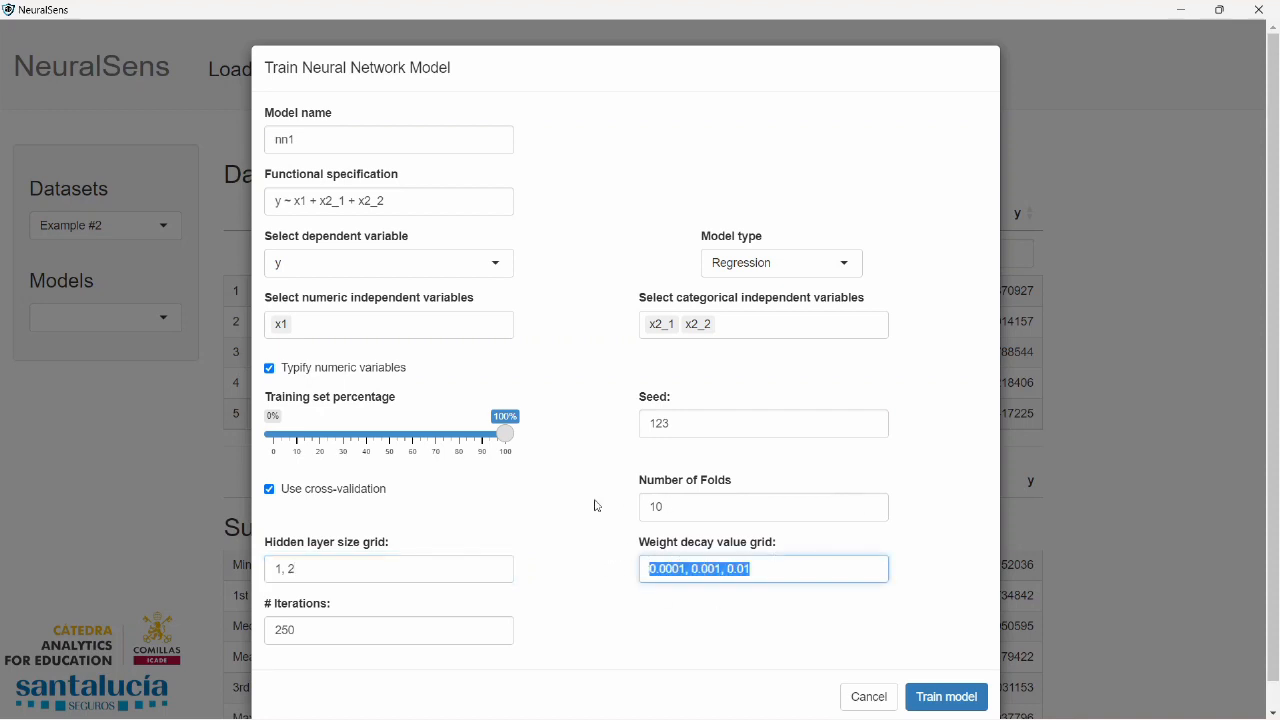
left_click(955, 693)
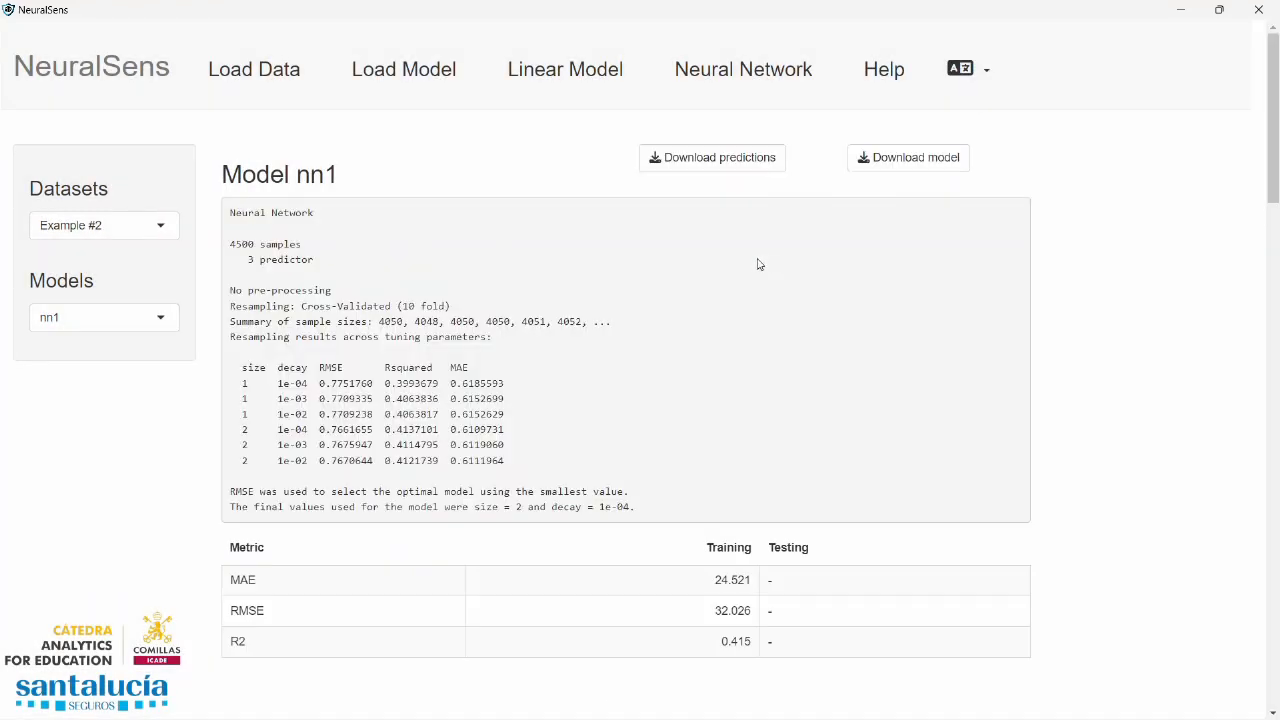
Examine nn1's cross-validation results and final parameter values for Example #2, along with its RMSE and residual plots
left_click_drag(241, 384, 558, 463)
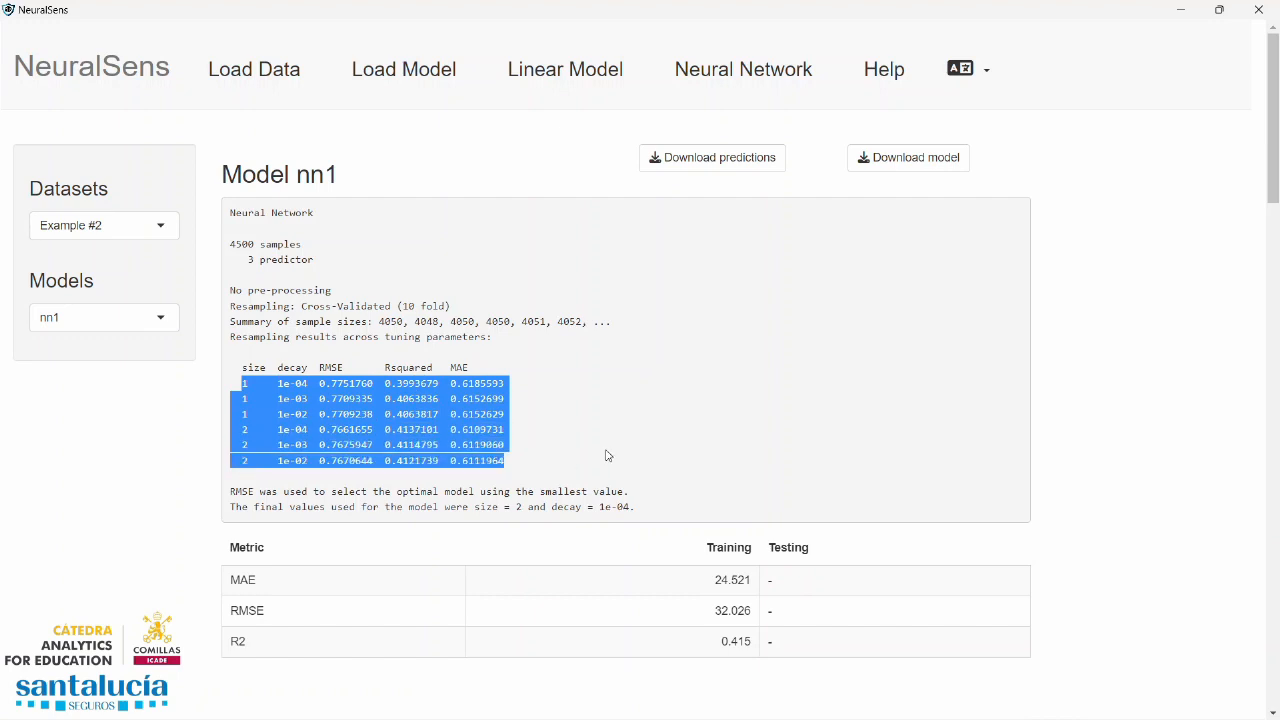
left_click_drag(640, 507, 474, 507)
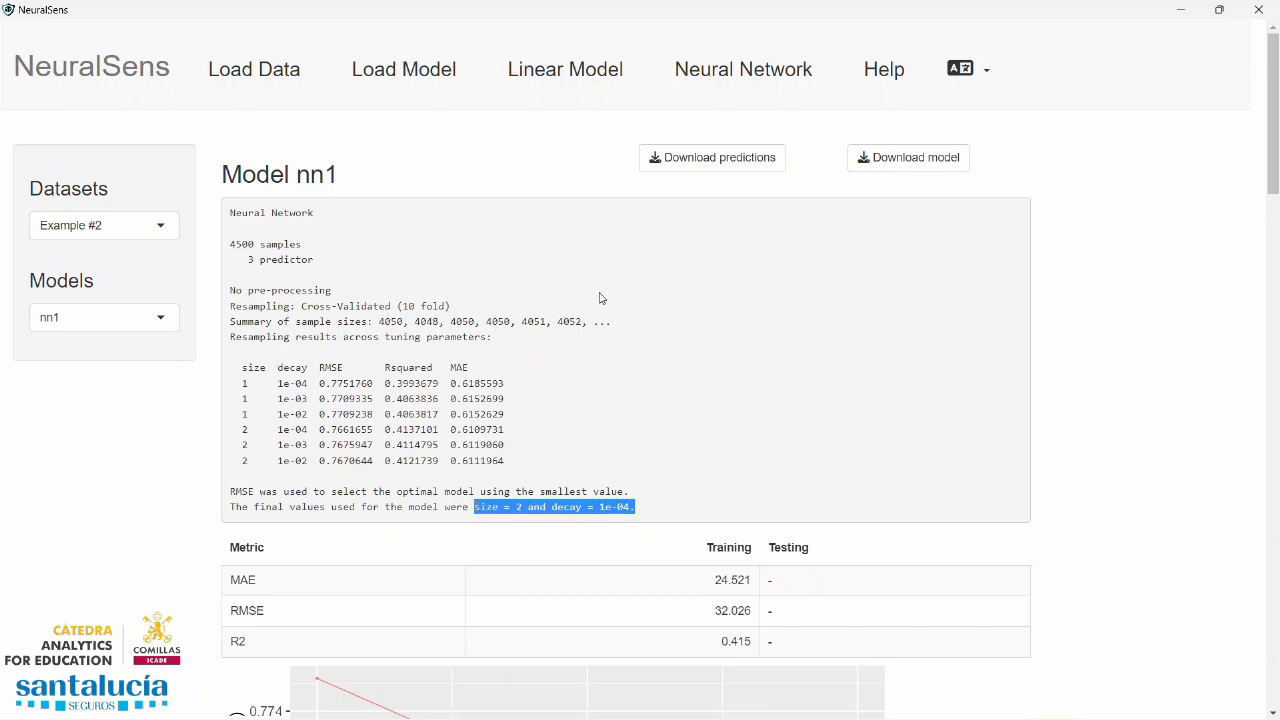
scroll(600, 298, "down", 4)
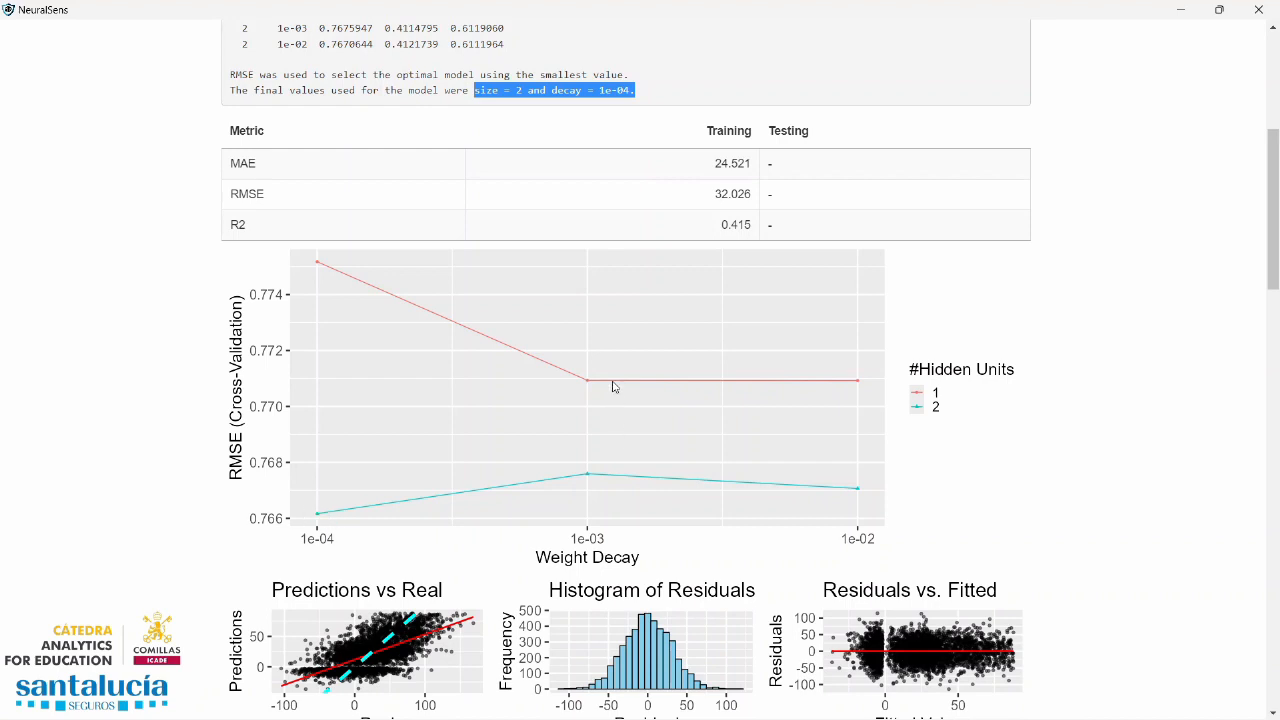
scroll(610, 388, "down", 3)
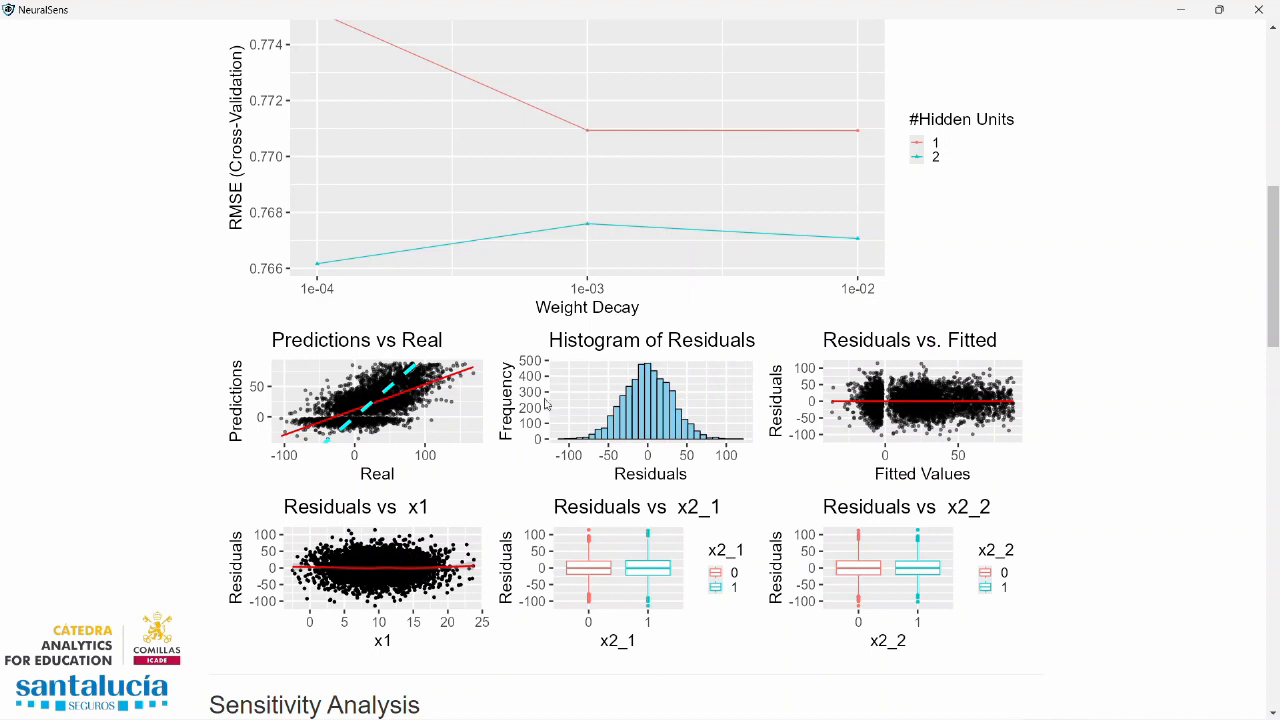
scroll(683, 410, "down", 4)
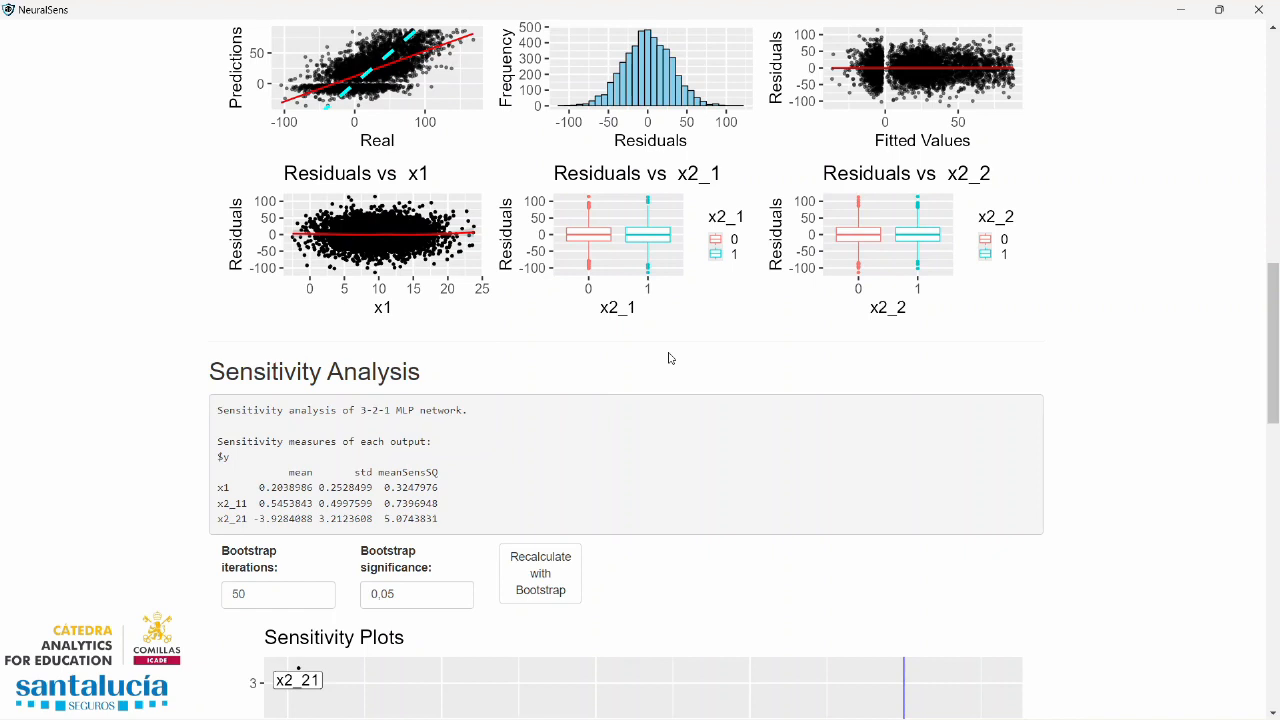
Review the sensitivity measures of x1, x2_11 and x2_21 and their plots, from the mean and standard deviation chart to the density curves
scroll(689, 346, "down", 4)
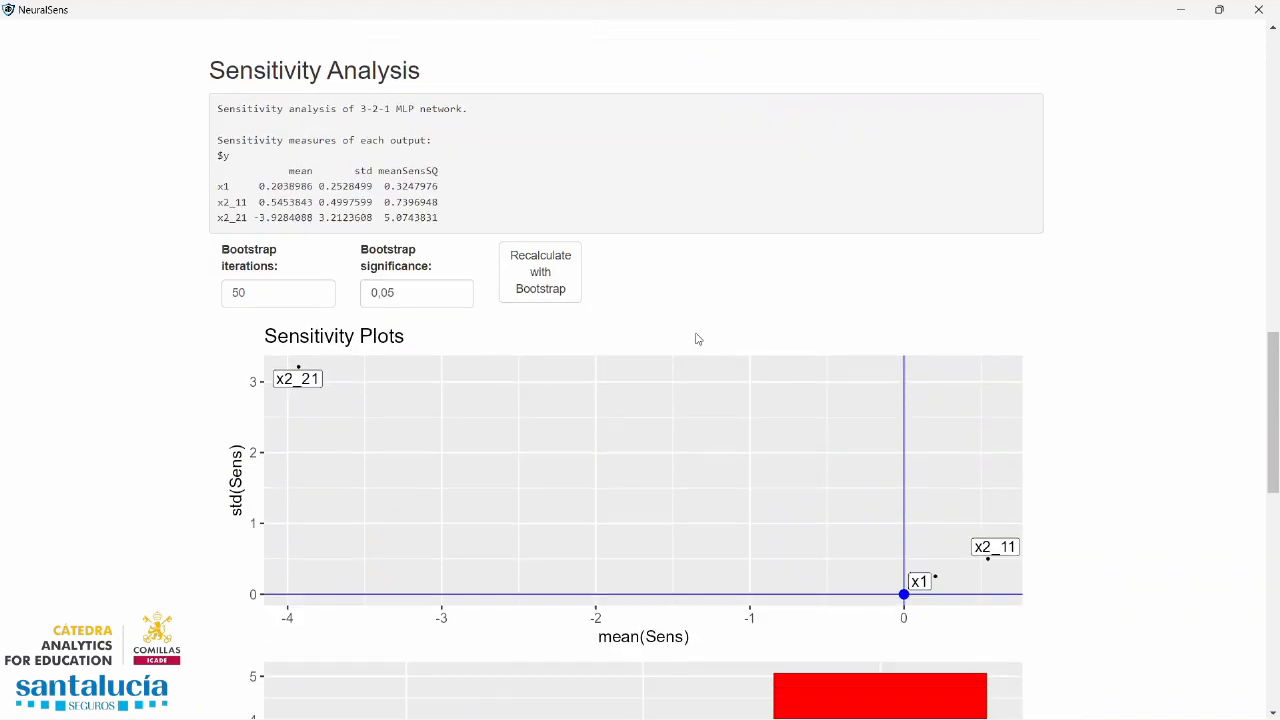
scroll(700, 335, "down", 6)
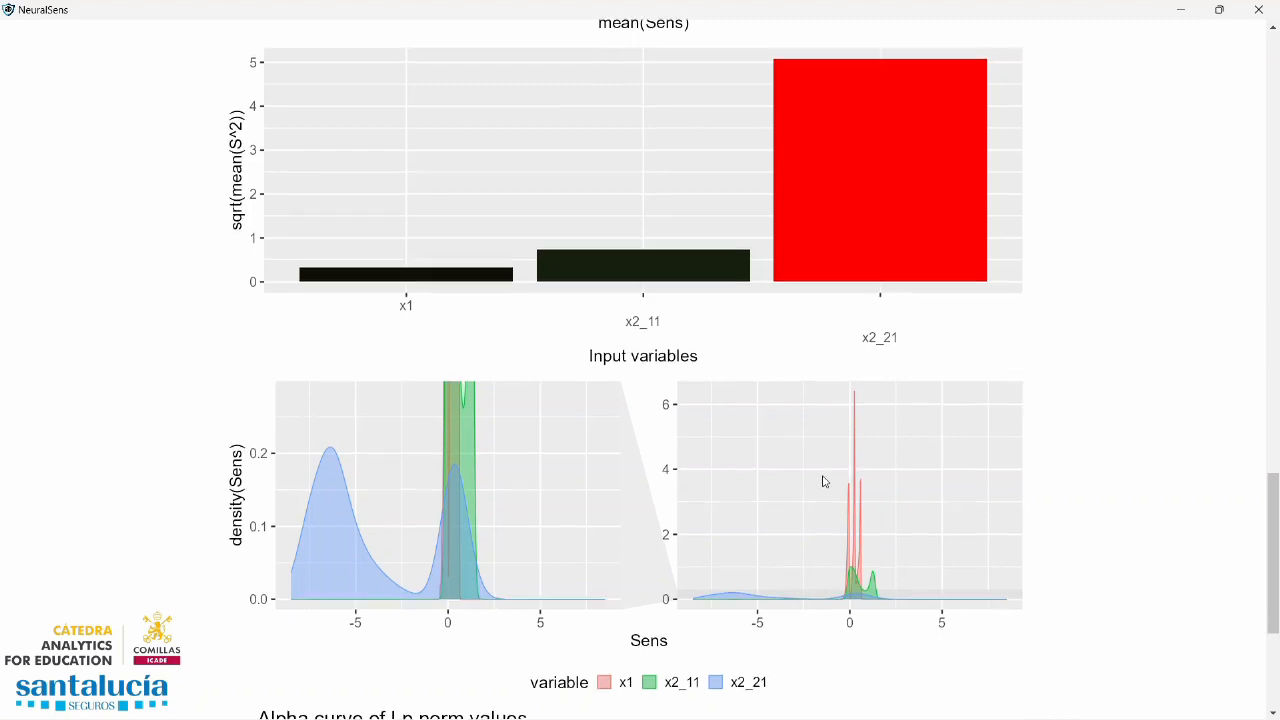
scroll(823, 476, "up", 1)
scroll(725, 519, "up", 3)
scroll(725, 519, "up", 1)
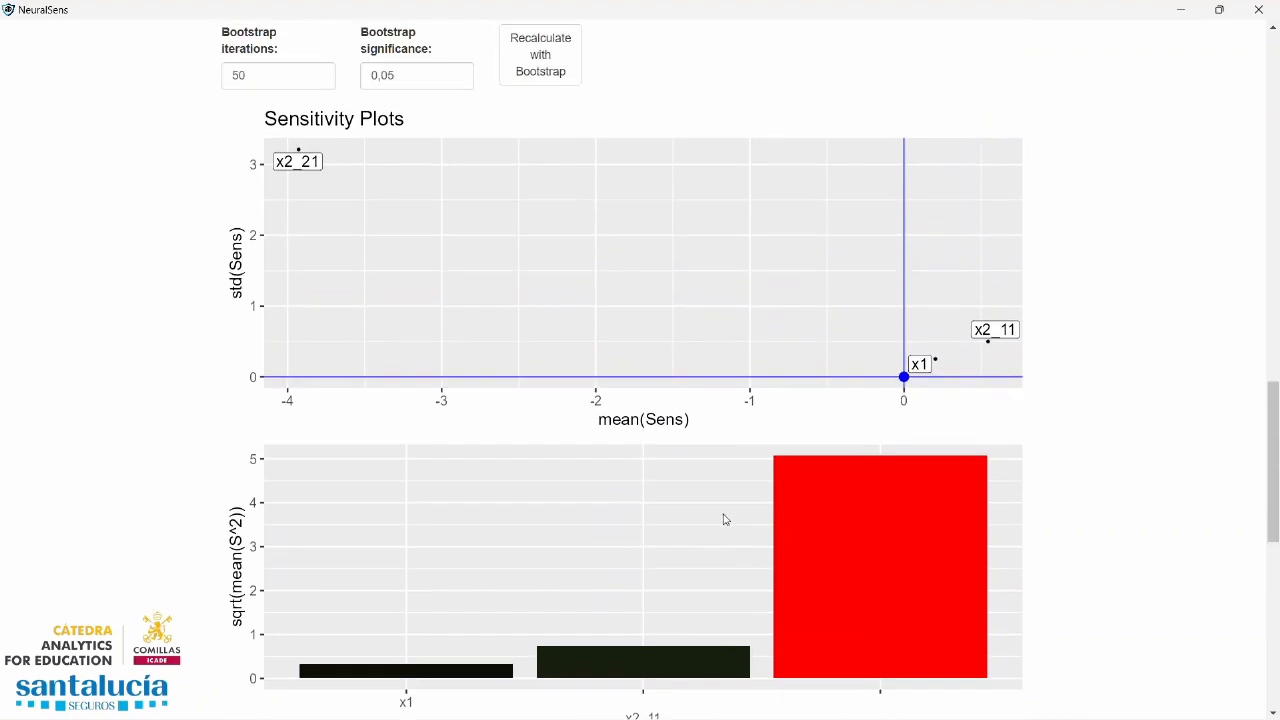
scroll(725, 519, "down", 2)
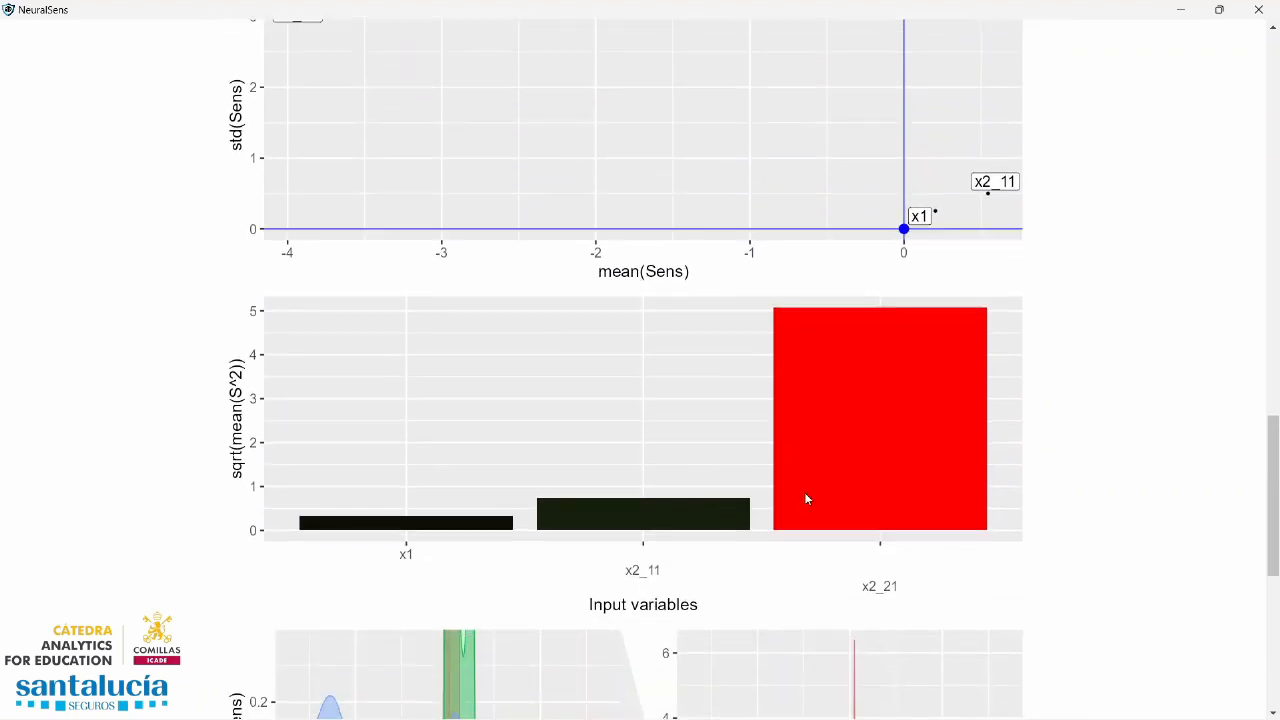
scroll(778, 511, "up", 4)
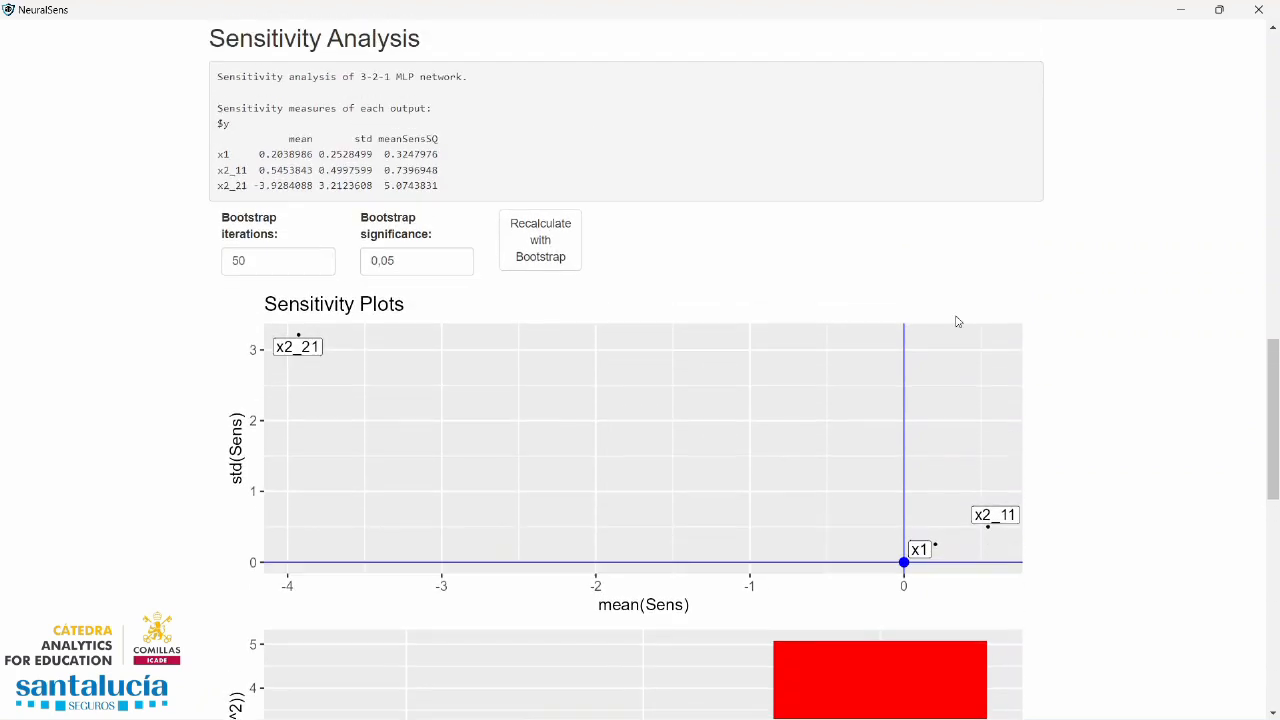
scroll(751, 369, "down", 8)
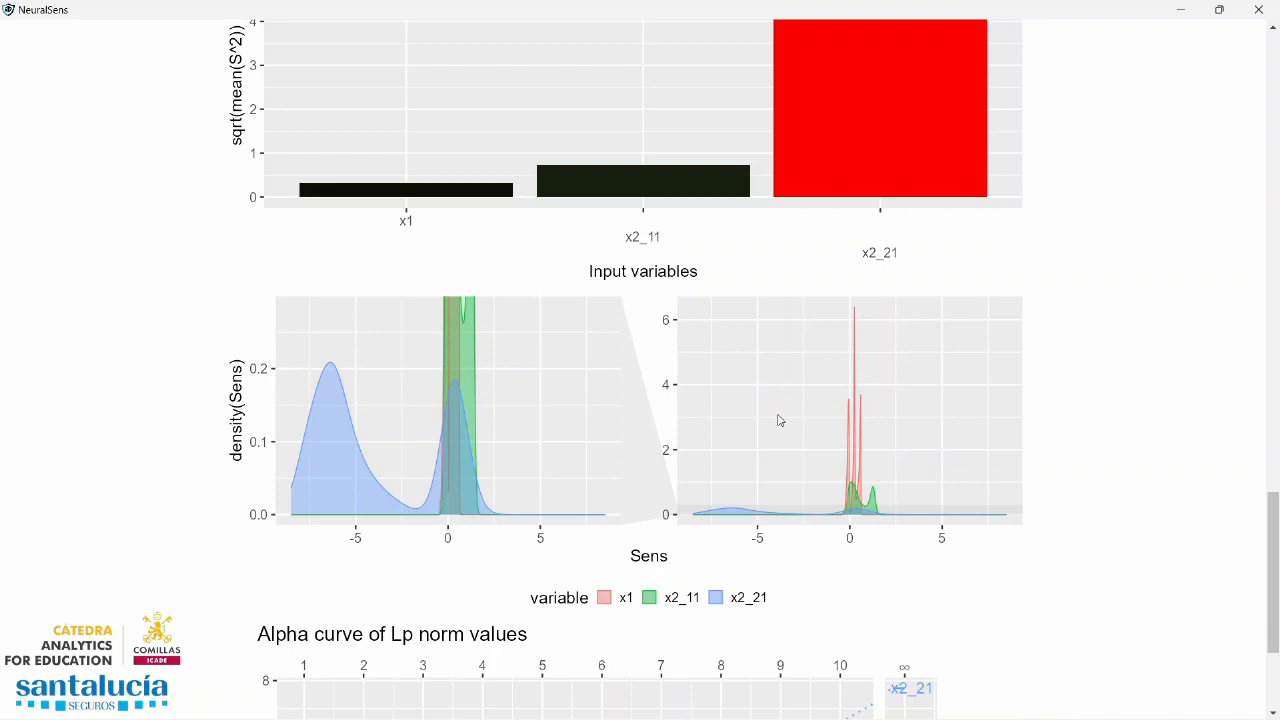
Load the built-in example dataset Example #4
scroll(320, 405, "up", 20)
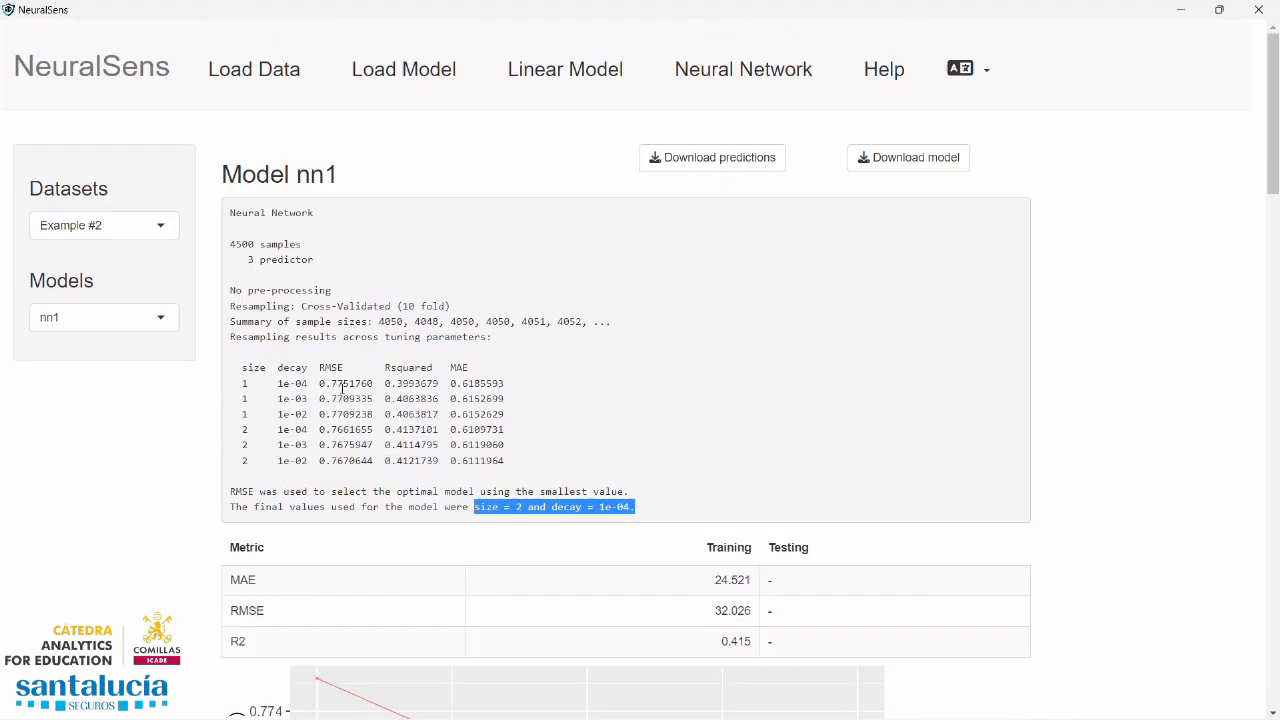
left_click(278, 73)
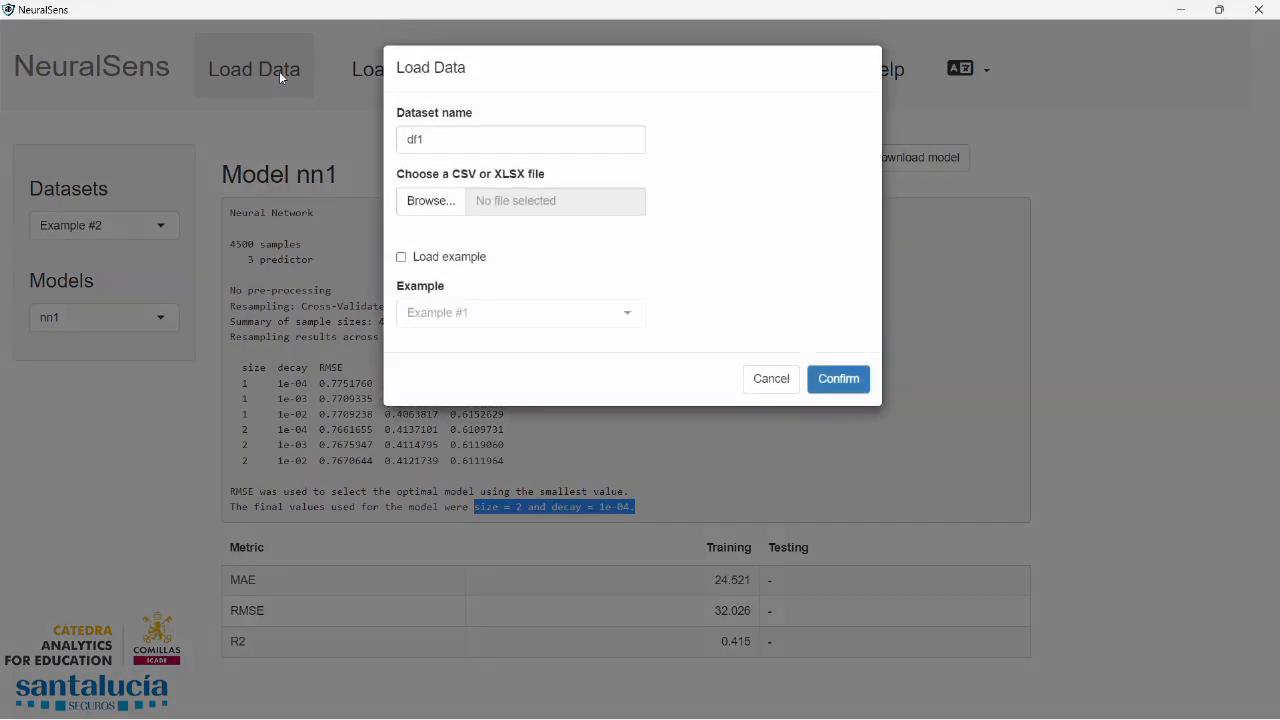
left_click(401, 257)
left_click(454, 310)
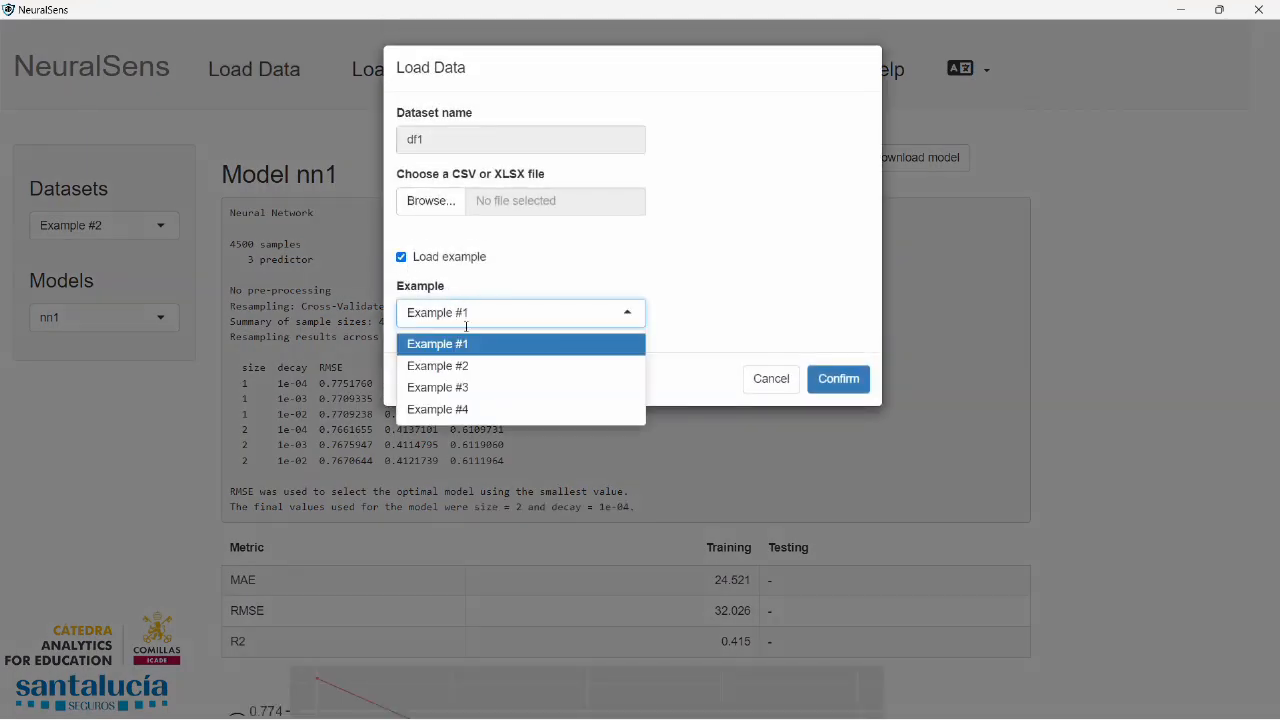
left_click(486, 414)
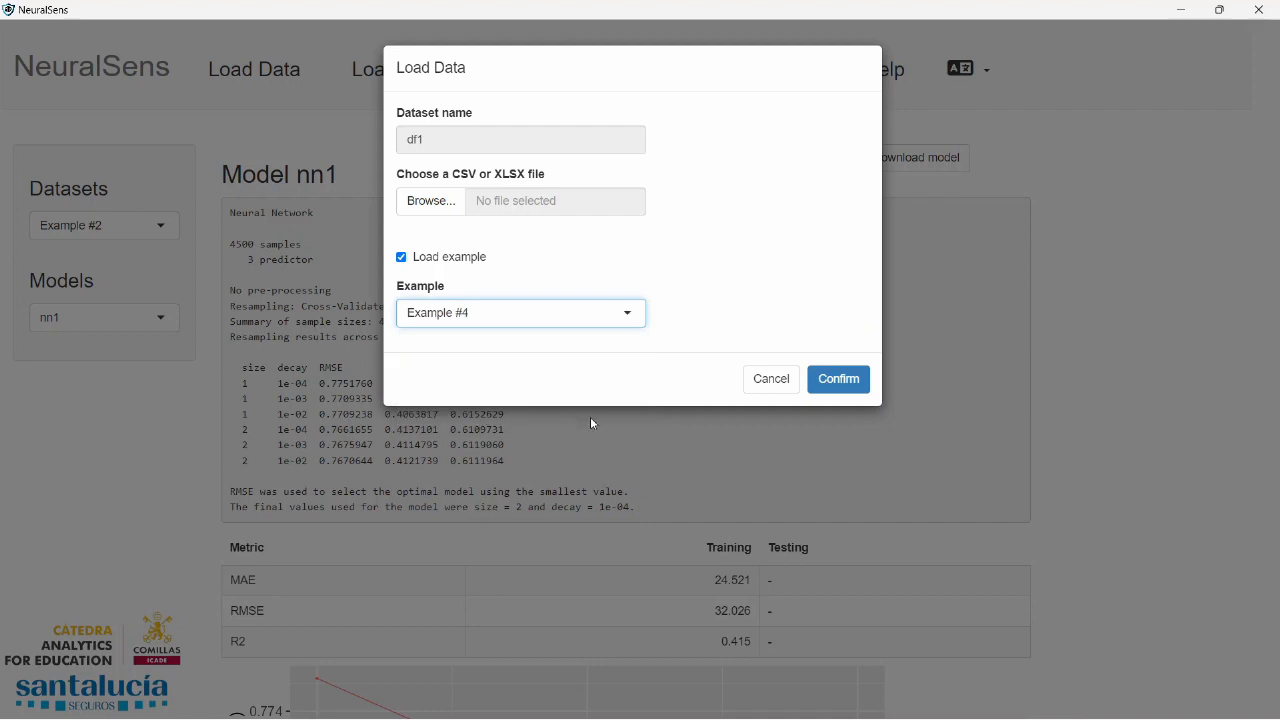
left_click(858, 386)
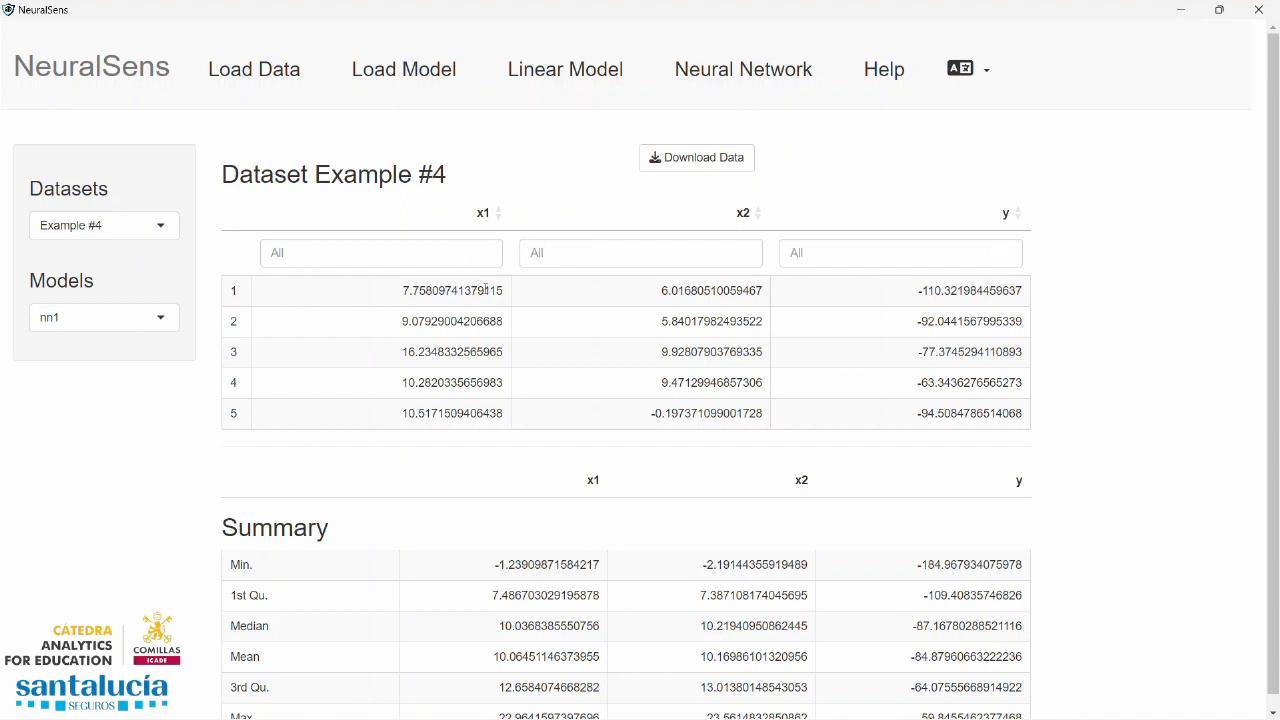
Set up neural network nn2 with y as the dependent variable and x1 and x2 as numeric independent variables
left_click(748, 68)
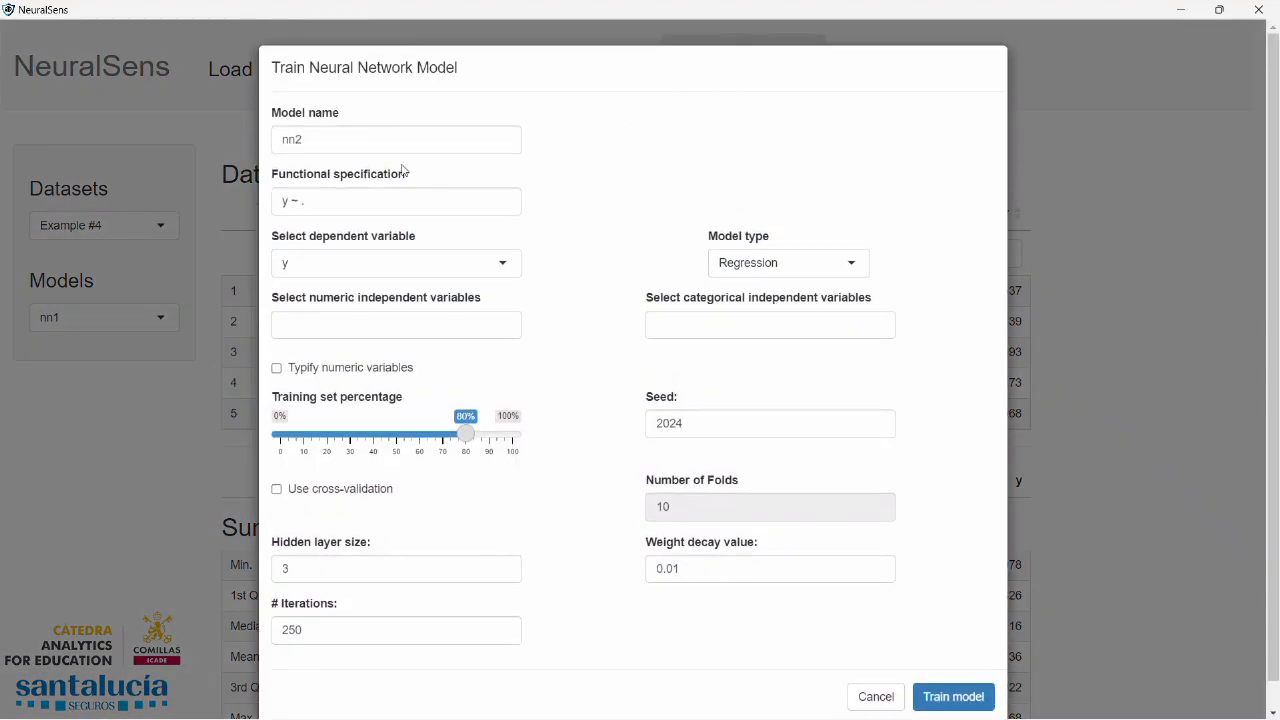
left_click(347, 259)
left_click(347, 258)
left_click(347, 256)
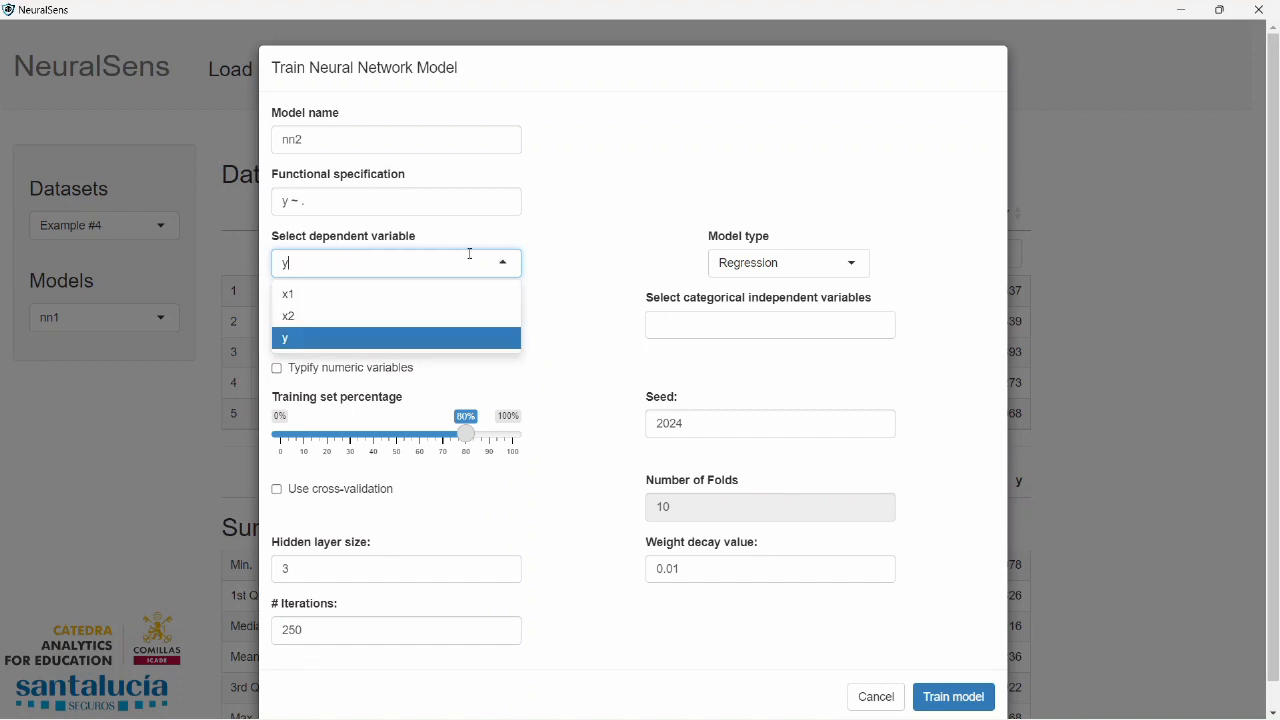
left_click(571, 257)
left_click(386, 318)
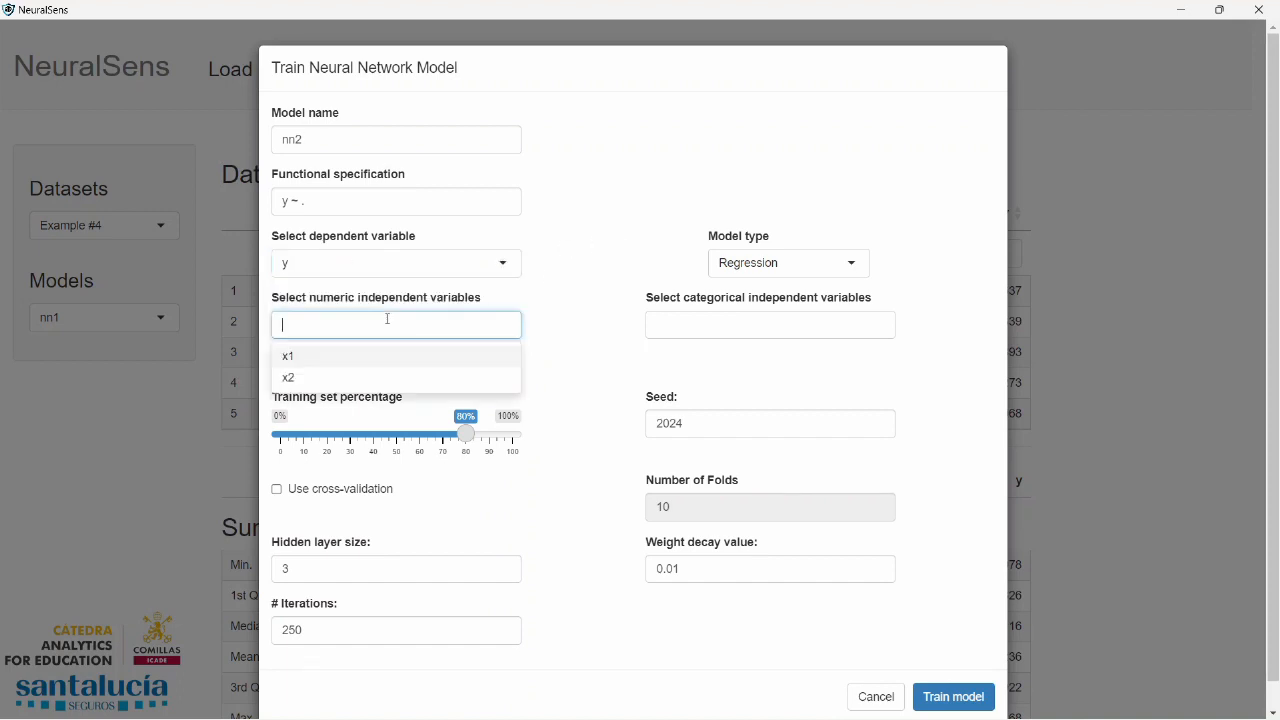
left_click(296, 360)
left_click(296, 358)
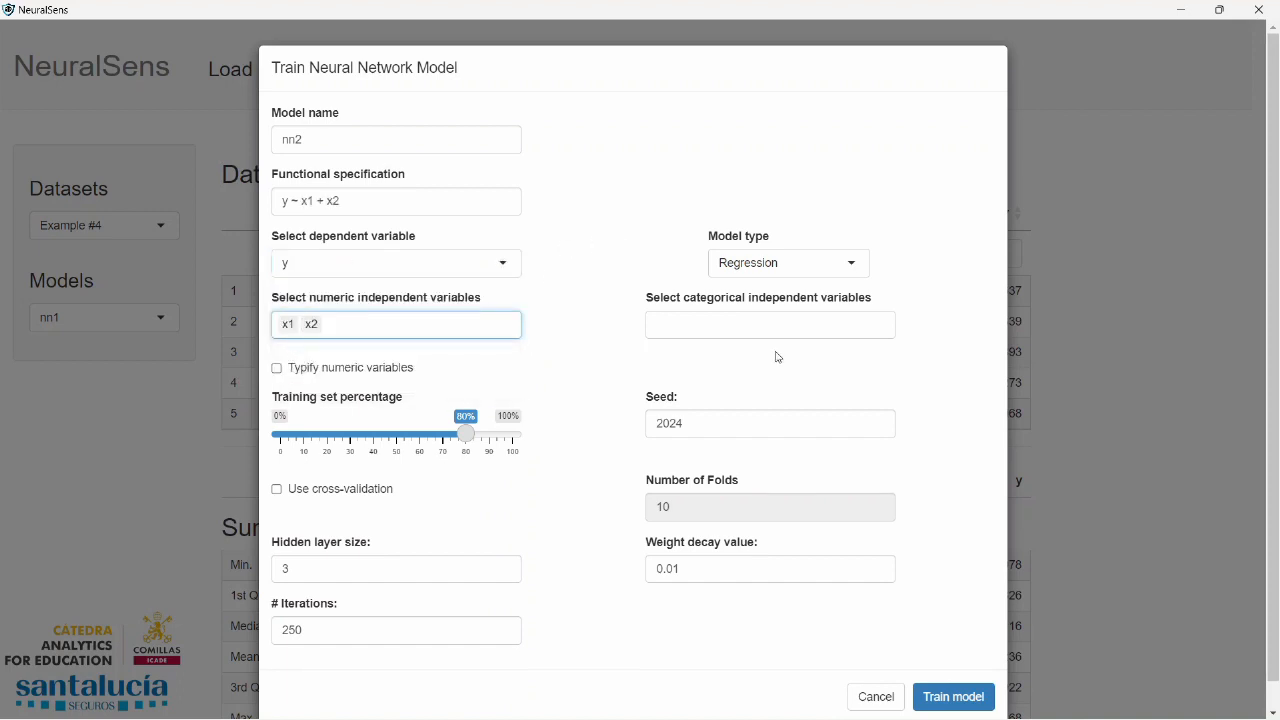
For regression model nn2, typify the numeric variables, use 100% of the data for training and set the seed to 123
left_click(861, 264)
left_click(889, 211)
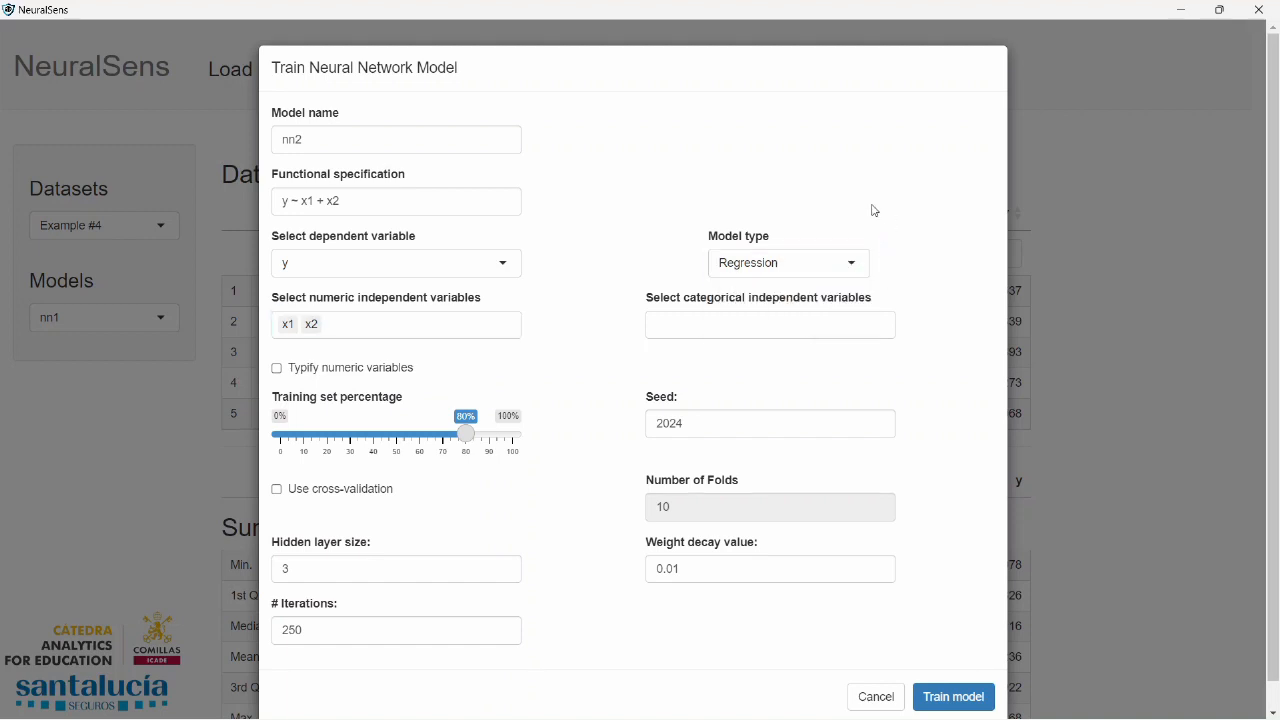
left_click(278, 369)
left_click_drag(470, 436, 569, 443)
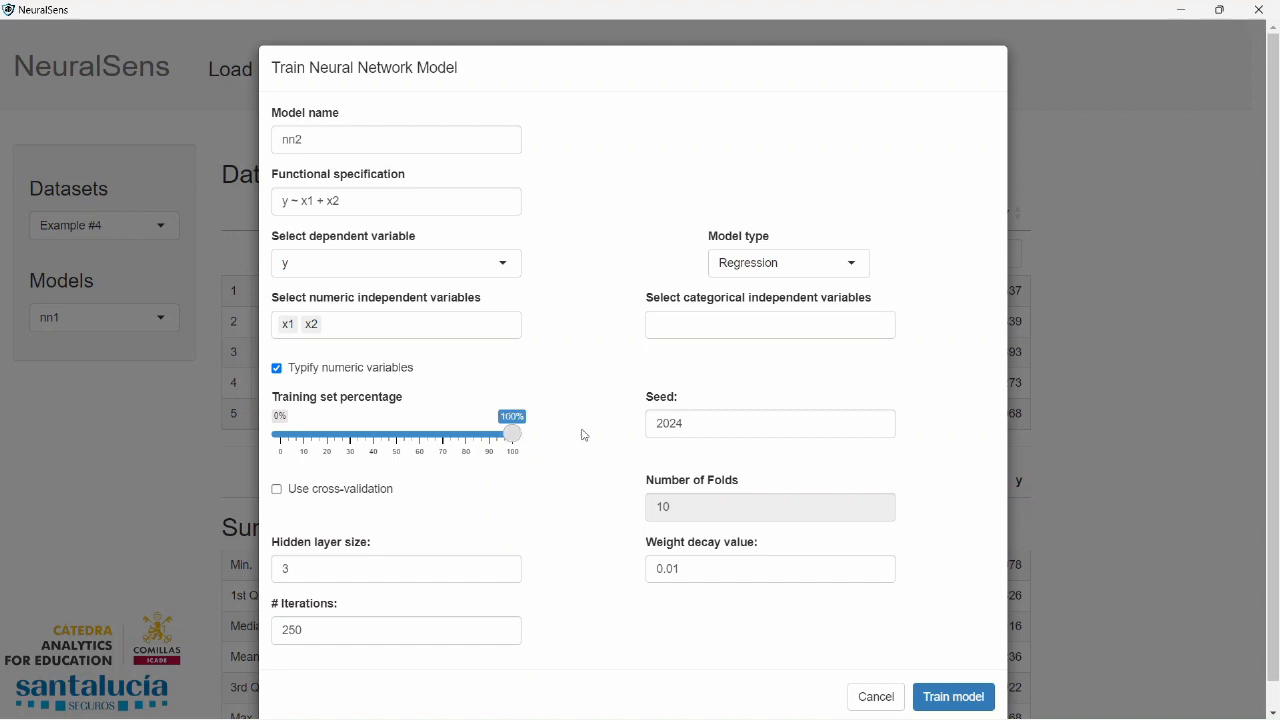
double_click(660, 424)
type("123")
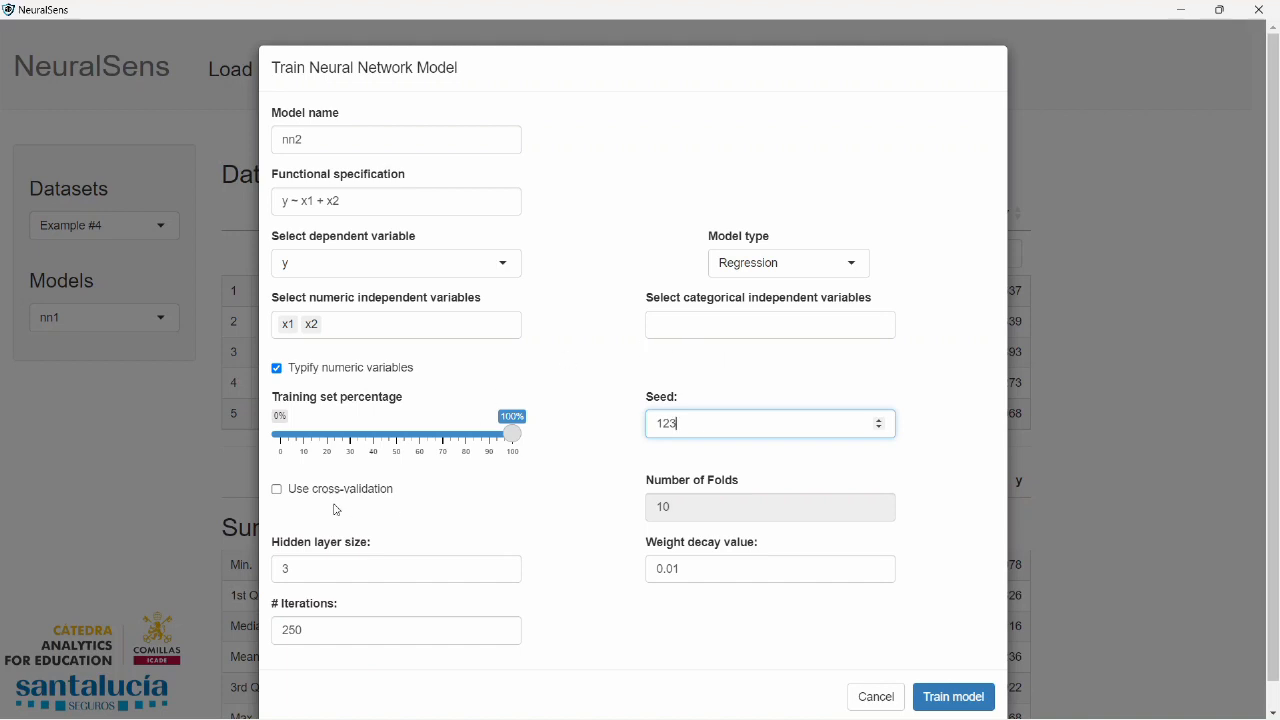
Enable cross-validation with the hidden layer size grid reduced to 1, 2 and train nn2 with the default weight decay grid
left_click(277, 489)
left_click_drag(304, 569, 516, 569)
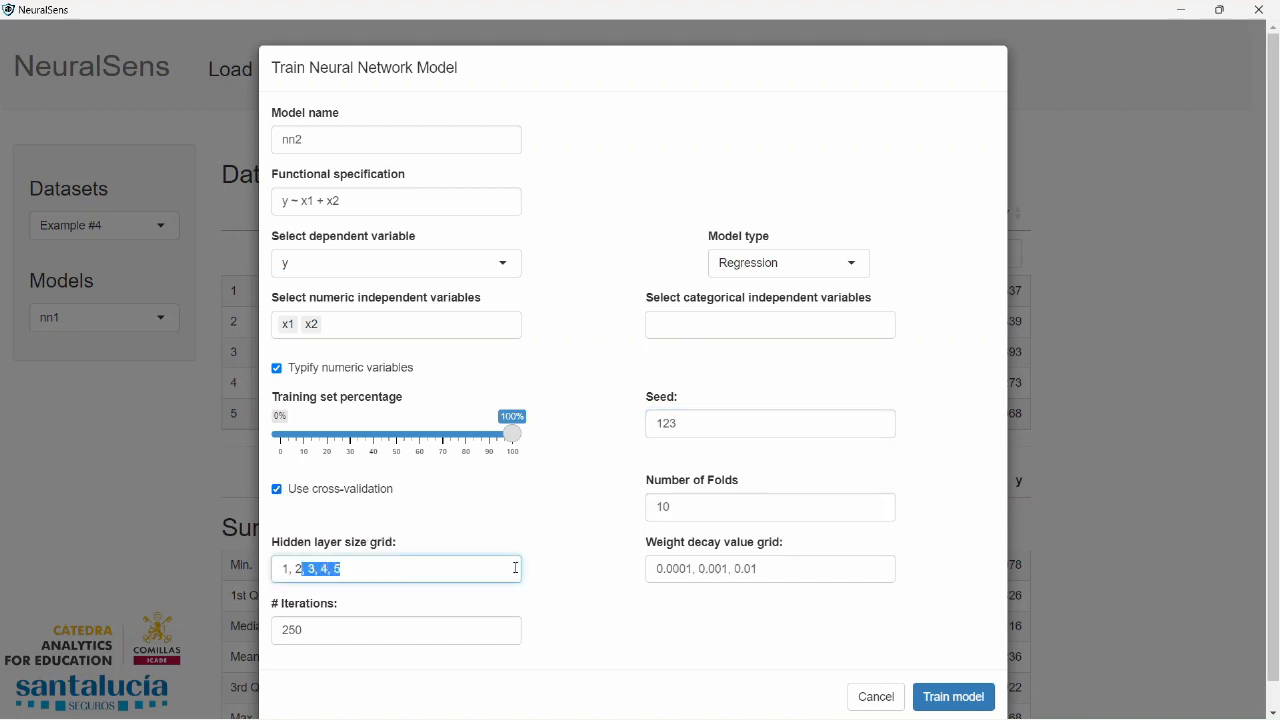
key("BackSpace")
left_click_drag(757, 569, 575, 574)
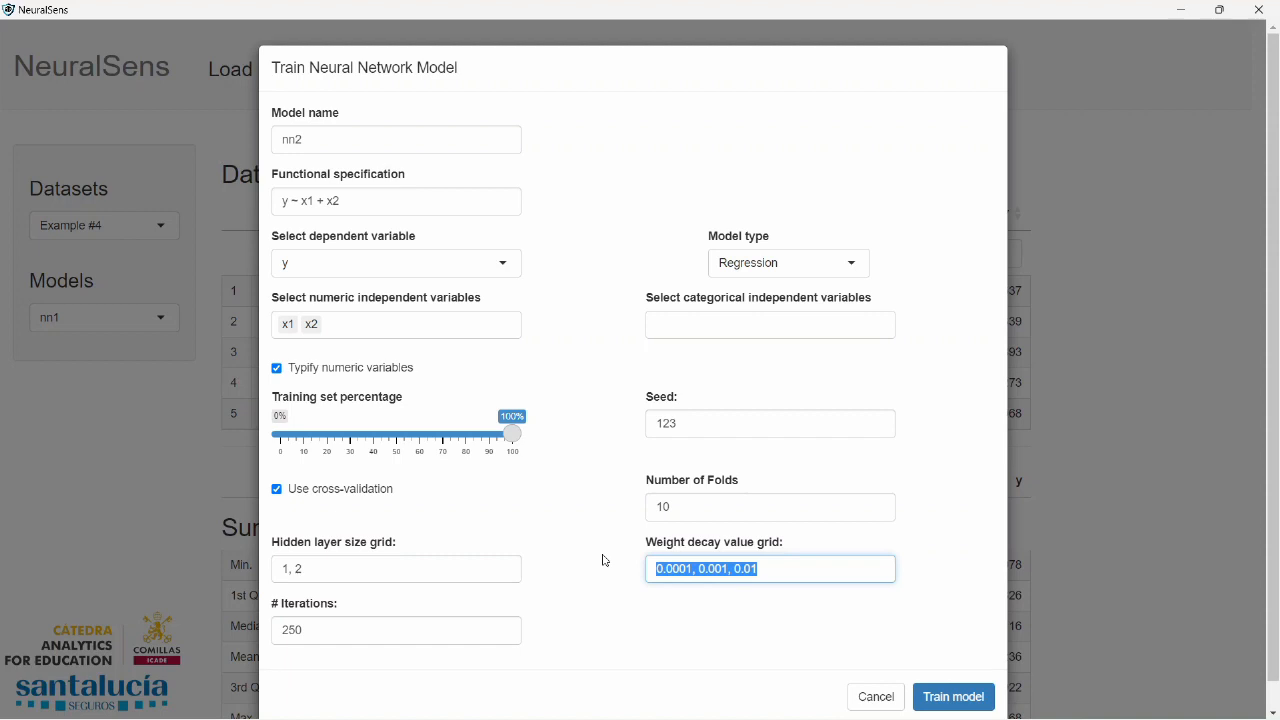
left_click(949, 697)
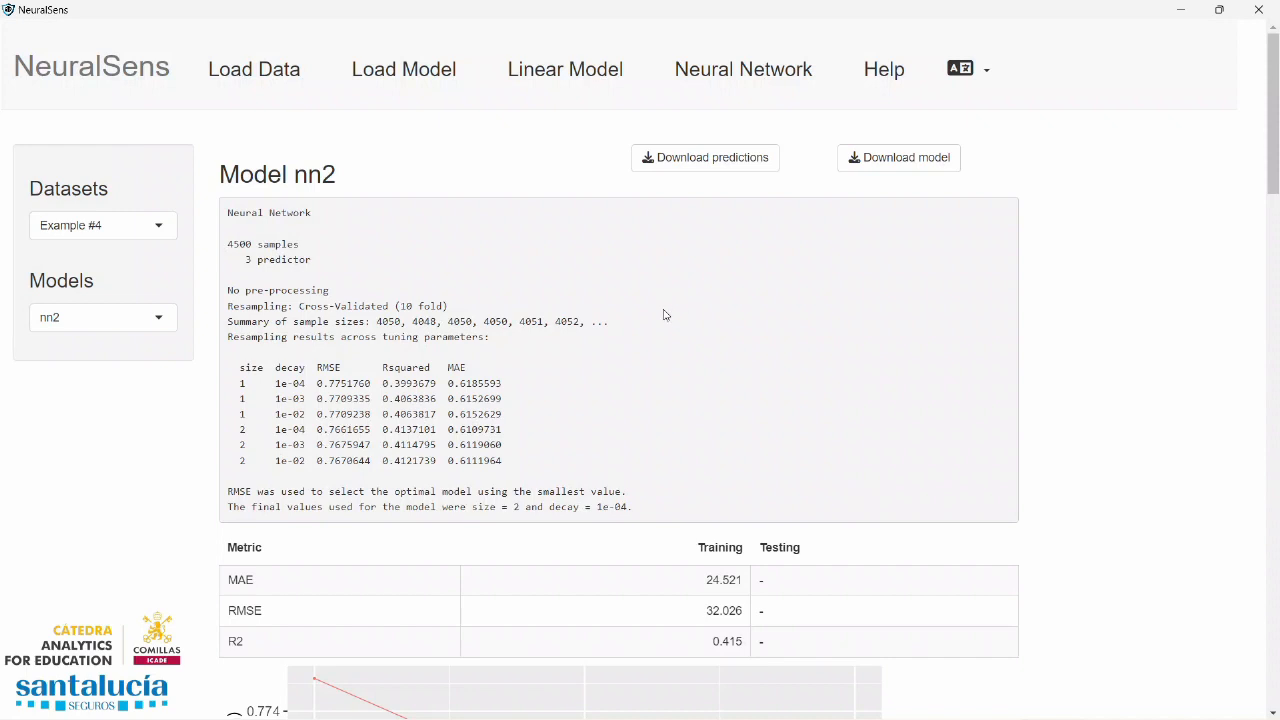
Review nn2's results for Example #4, from the residual plots to the sensitivity measures and plots
scroll(665, 326, "down", 1)
scroll(665, 326, "down", 18)
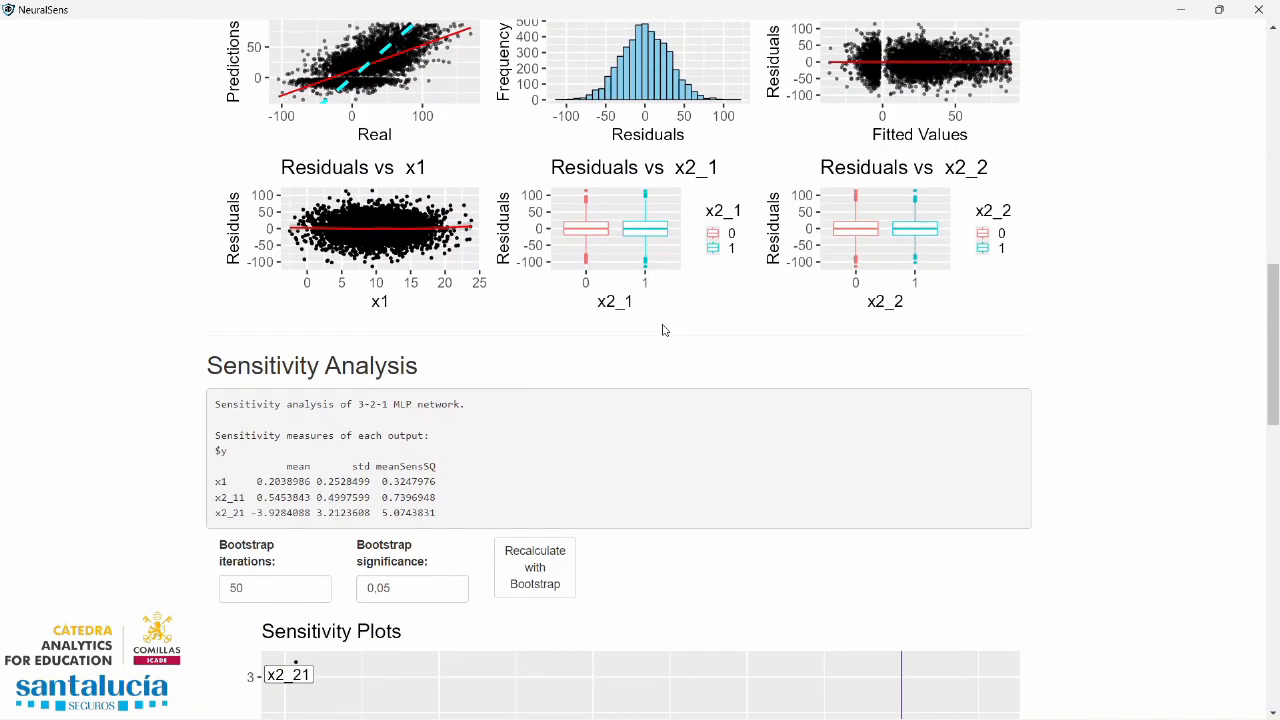
scroll(663, 328, "down", 2)
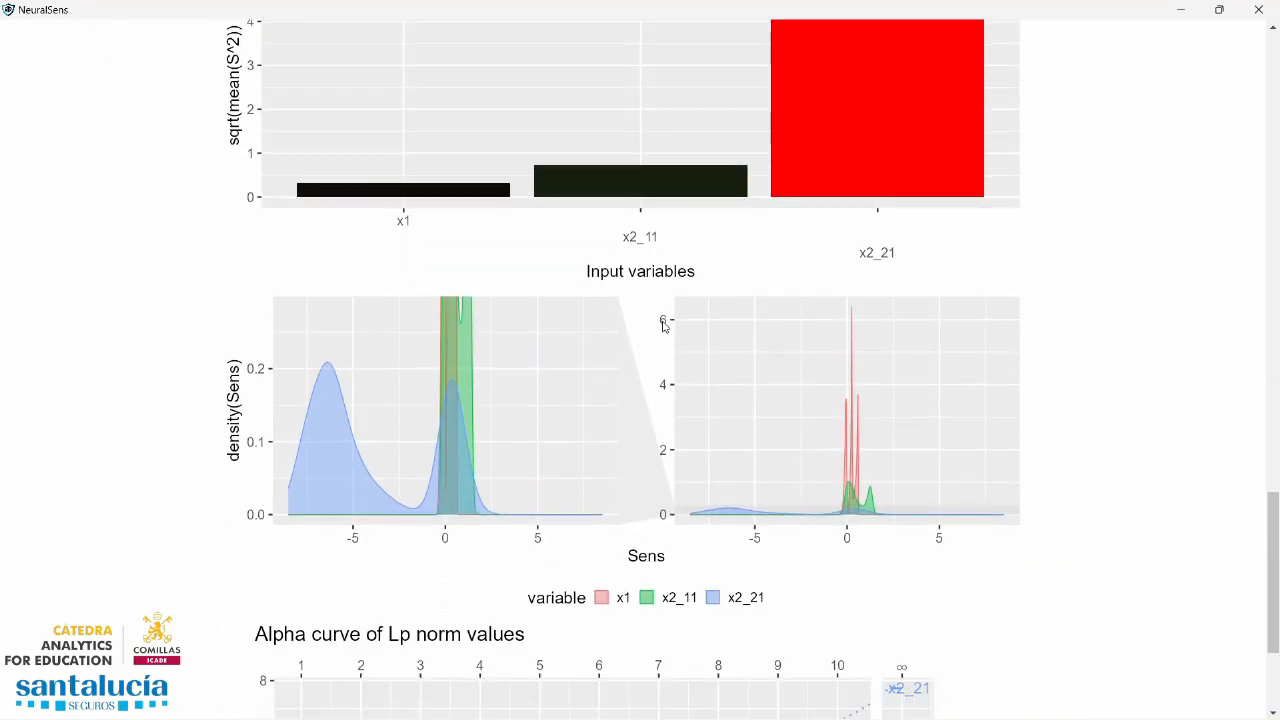
scroll(665, 326, "down", 1)
scroll(665, 324, "up", 5)
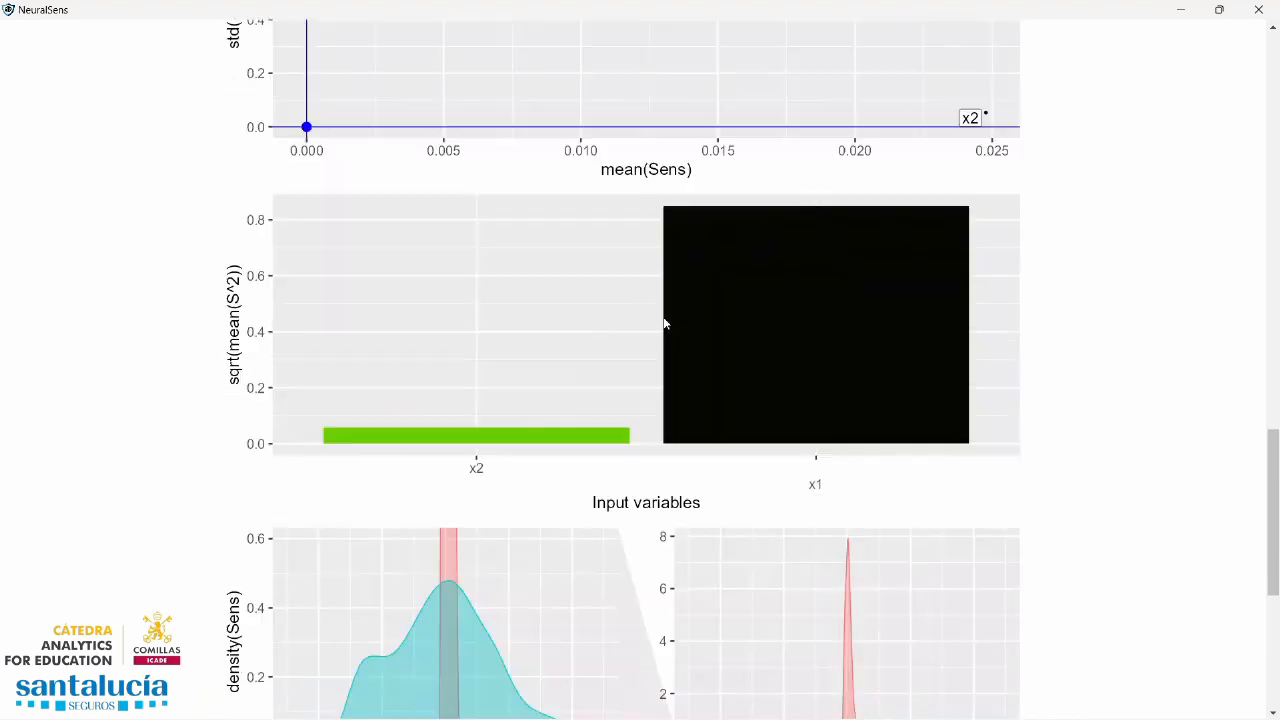
scroll(665, 323, "down", 6)
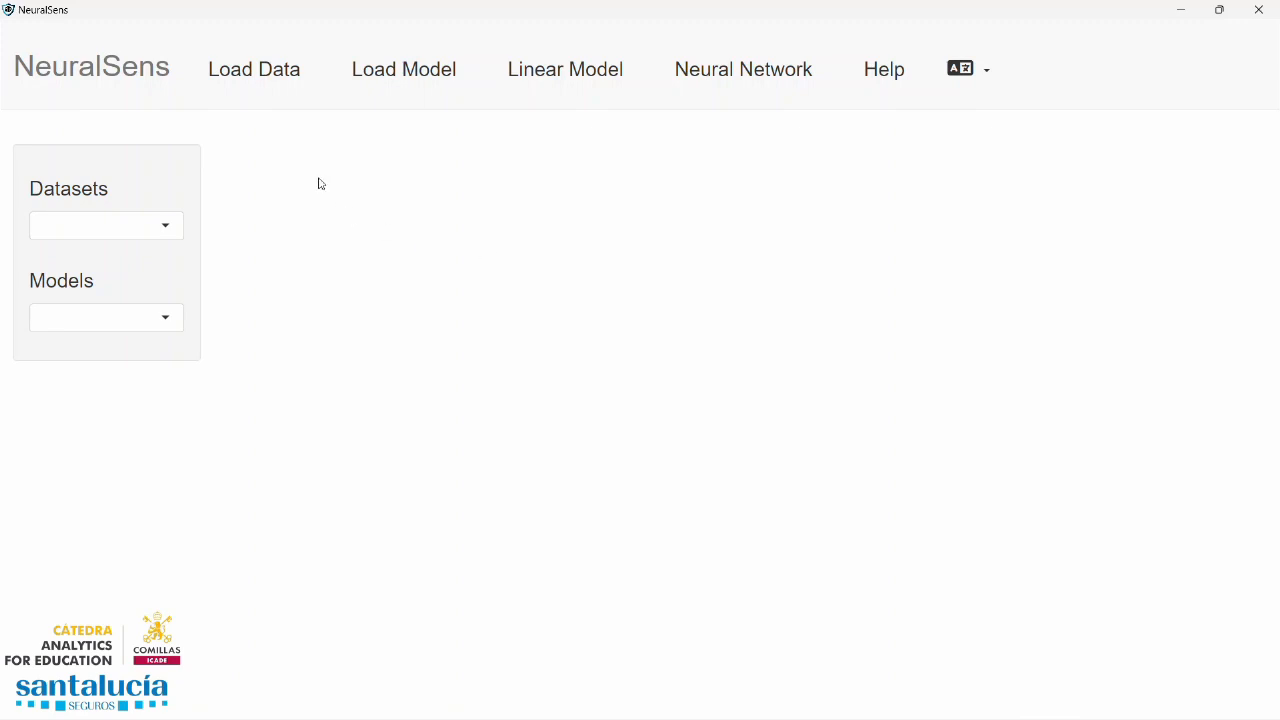
Load the Datos.xlsx file from the NeuralSens folder as dataset df1
left_click(277, 82)
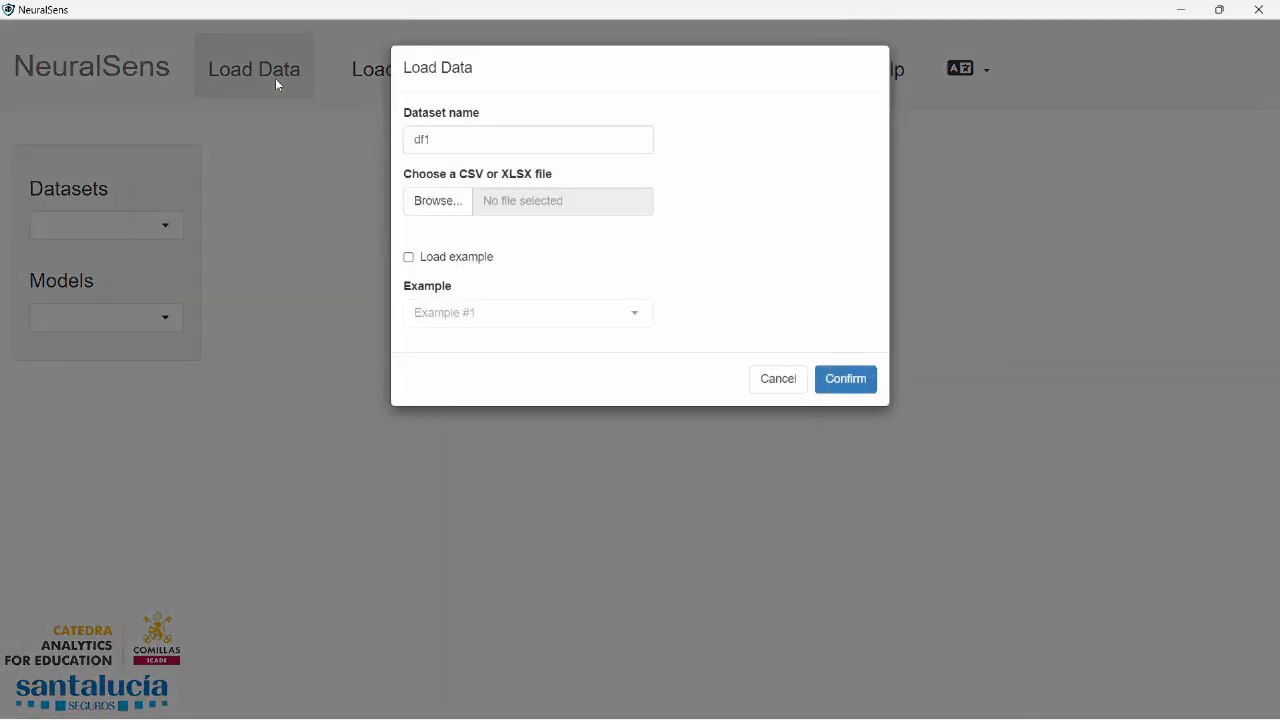
left_click(440, 201)
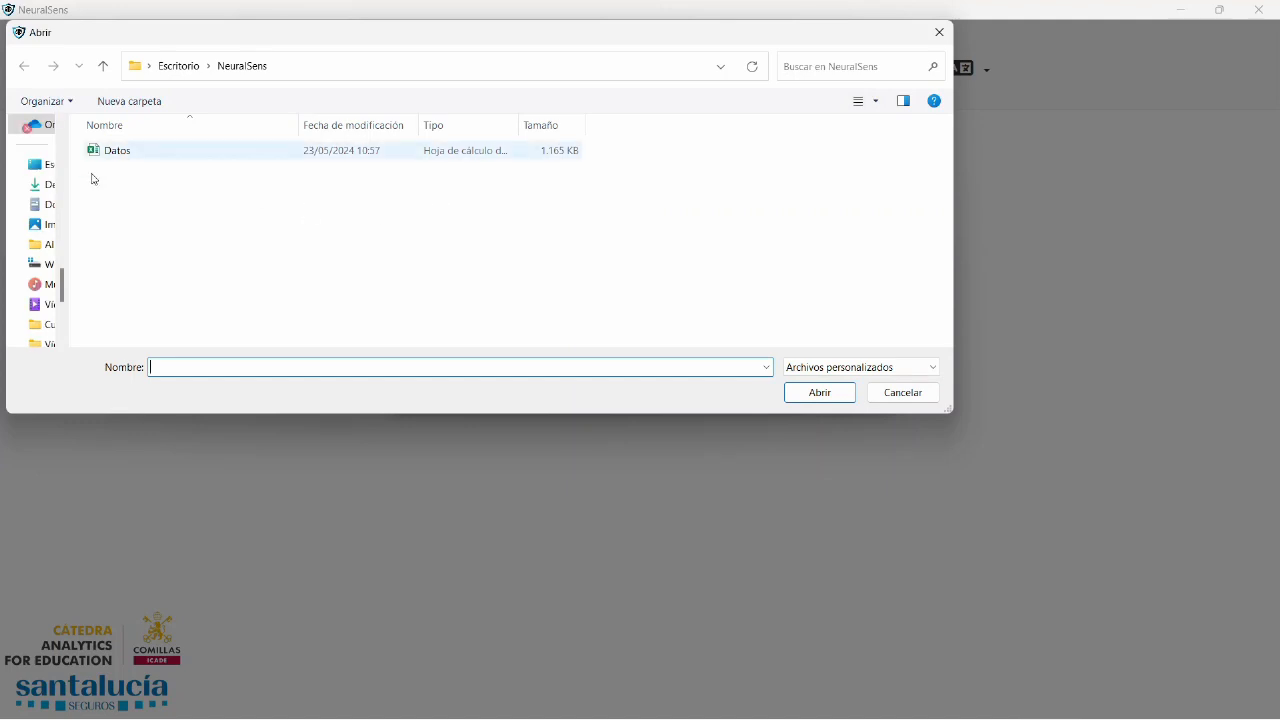
left_click(118, 150)
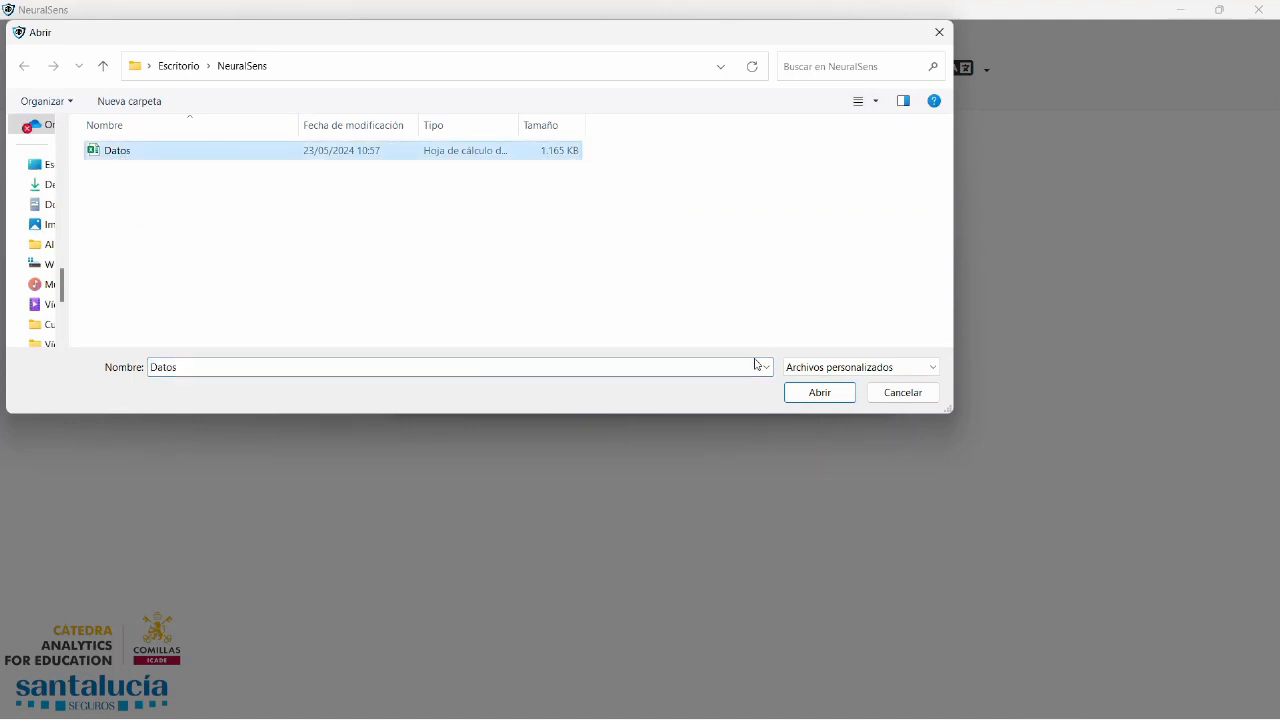
left_click(824, 397)
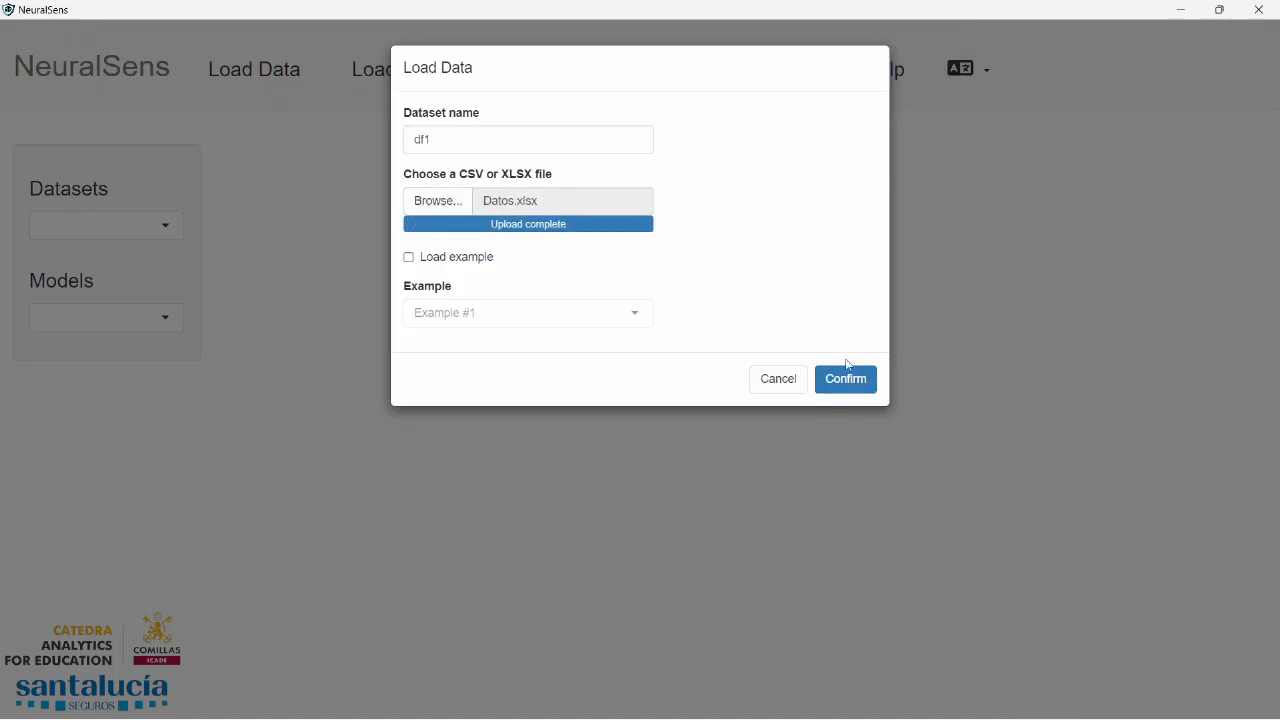
left_click(846, 380)
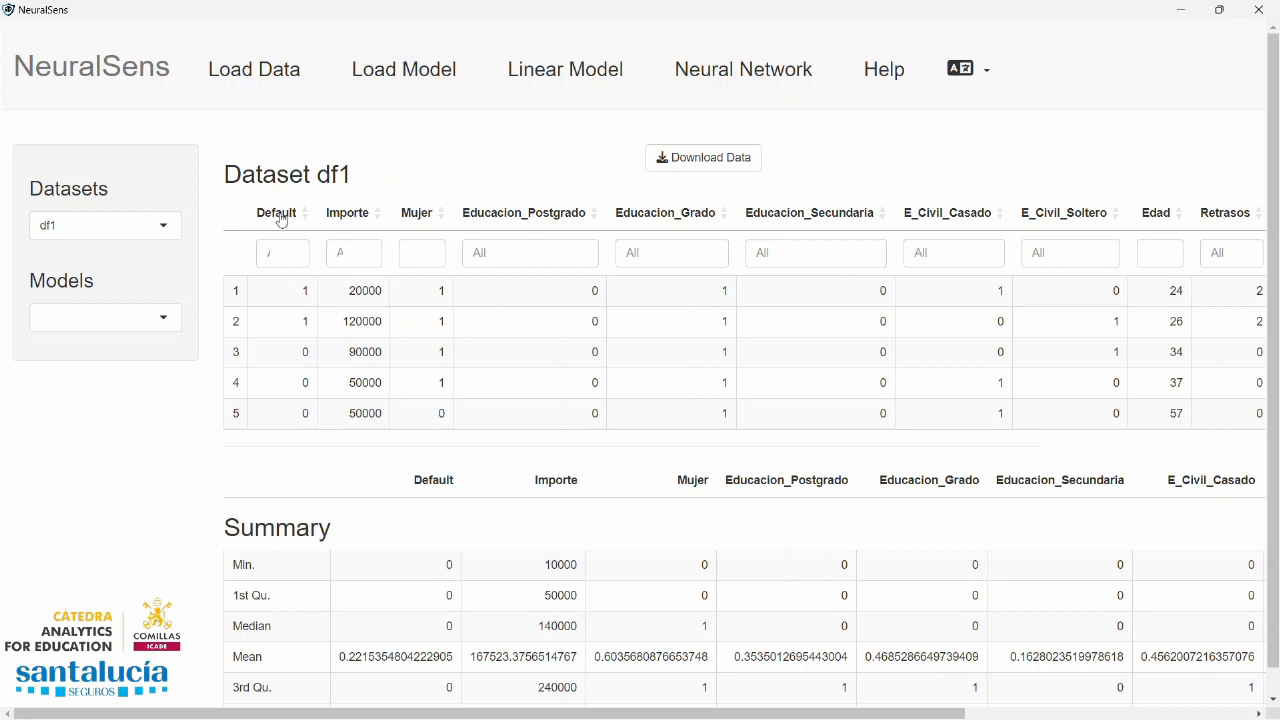
Start a new neural network model nn1 of type Classification with Default as the dependent variable
left_click_drag(946, 711, 880, 716)
left_click(751, 77)
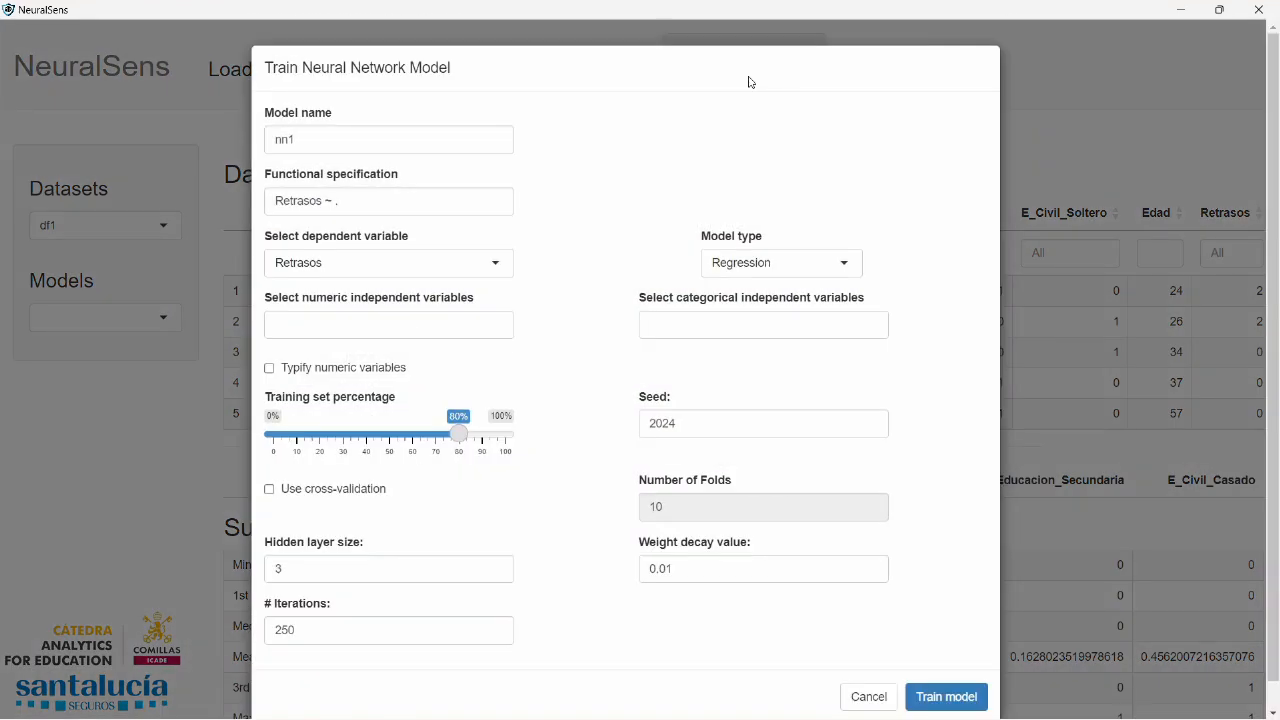
left_click(853, 262)
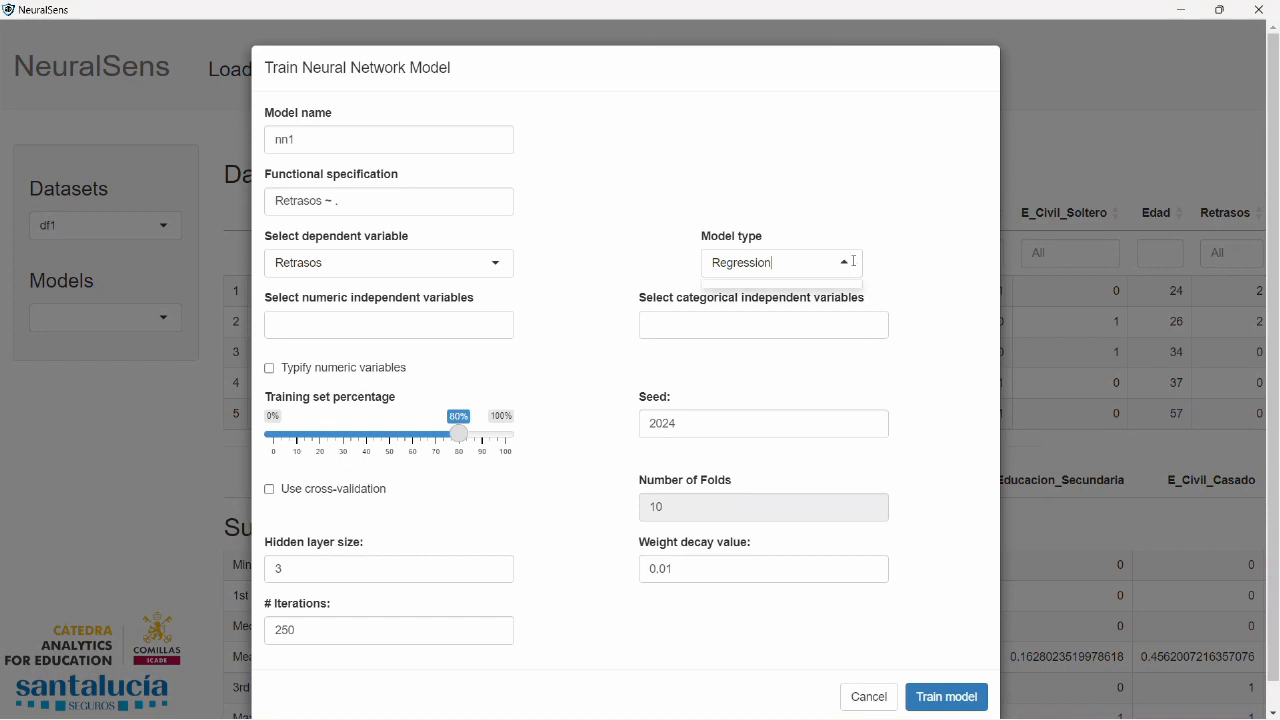
left_click(754, 316)
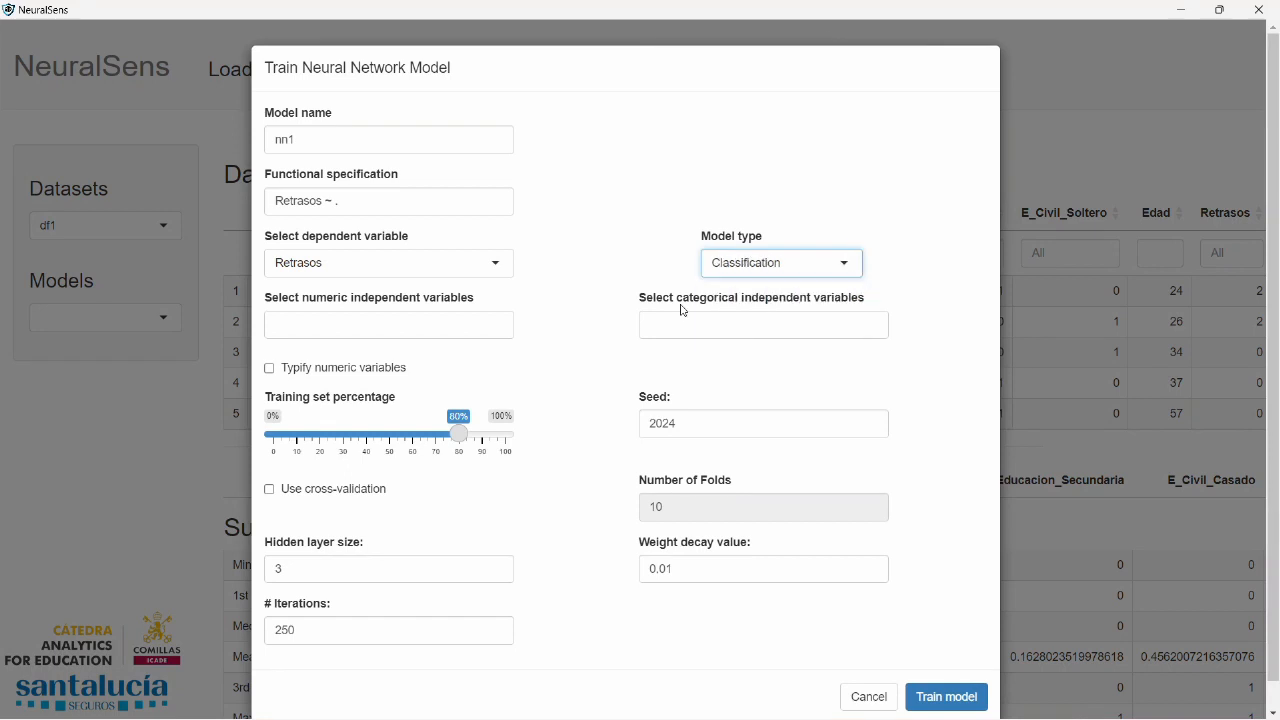
left_click(503, 264)
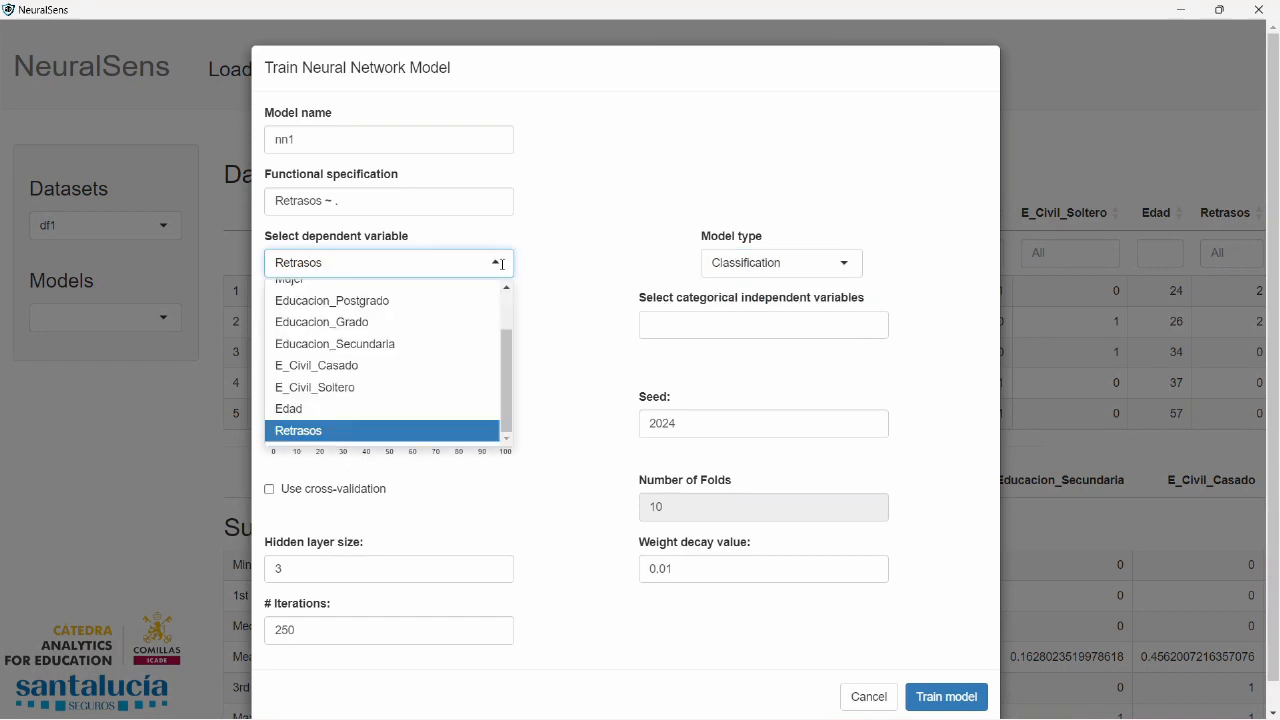
scroll(386, 320, "up", 3)
left_click(318, 293)
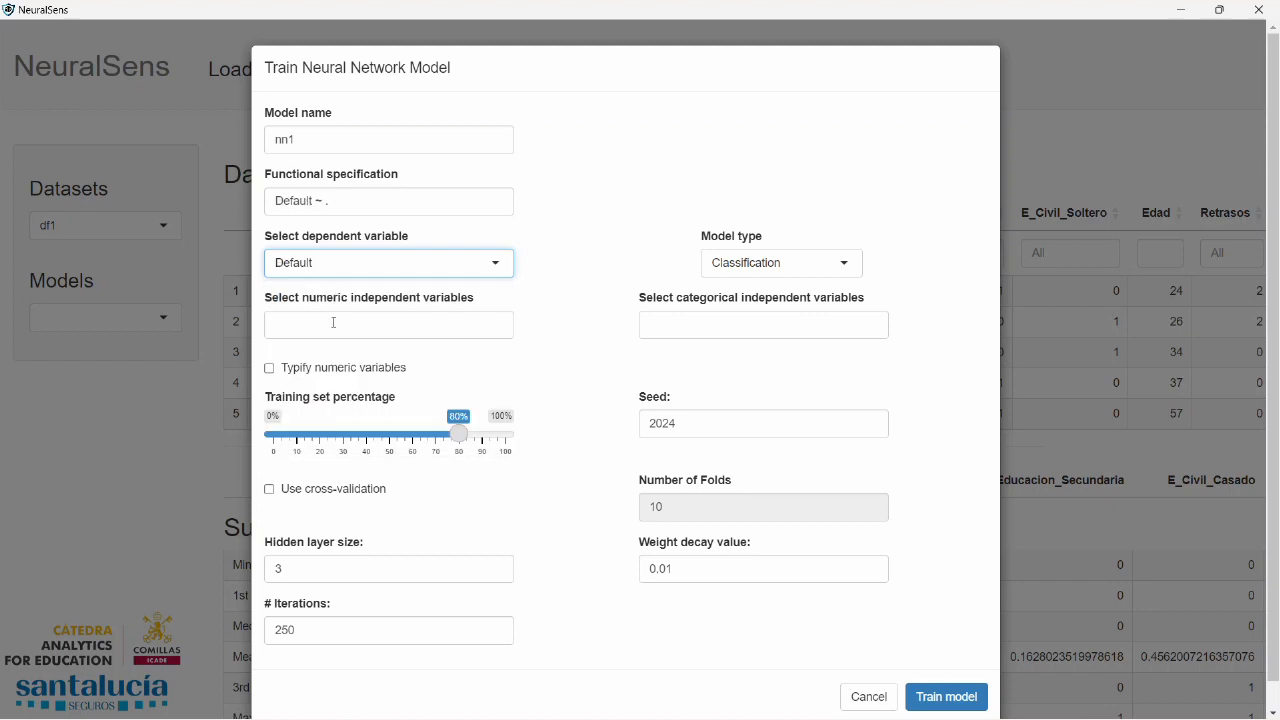
Add Importe, Edad and Retrasos as the numeric independent variables
left_click(334, 324)
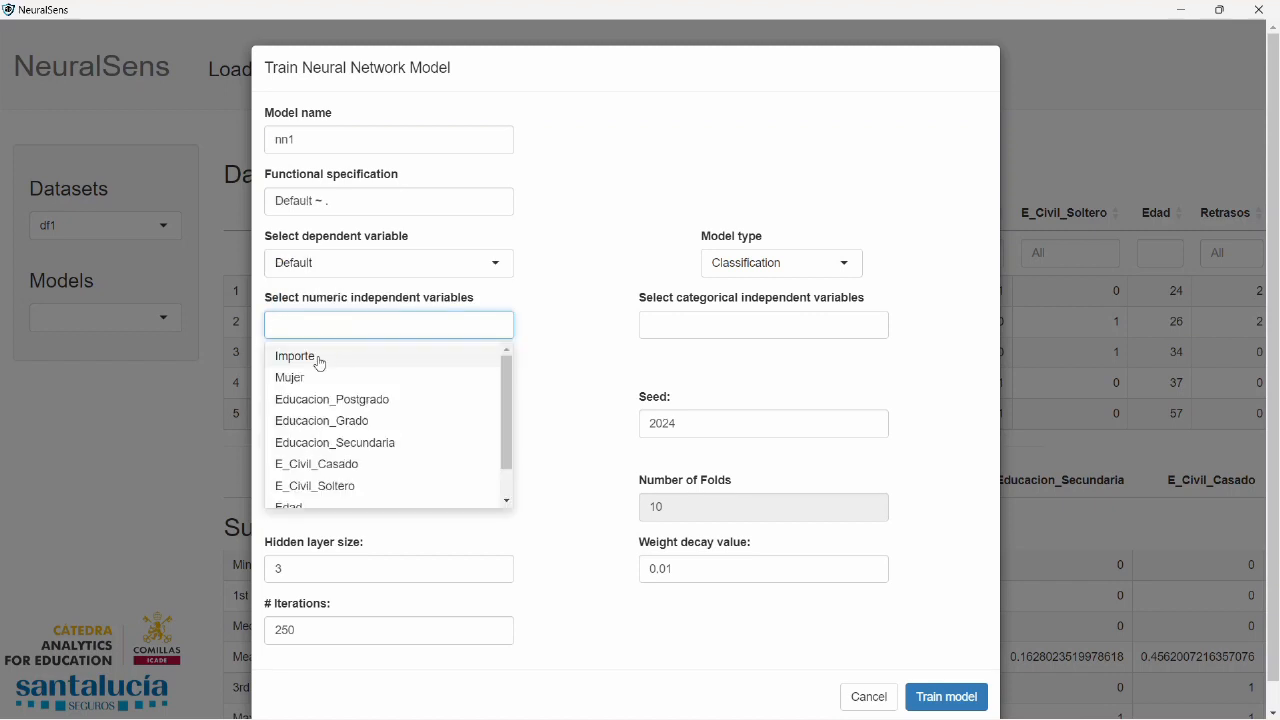
left_click(318, 360)
scroll(335, 364, "down", 1)
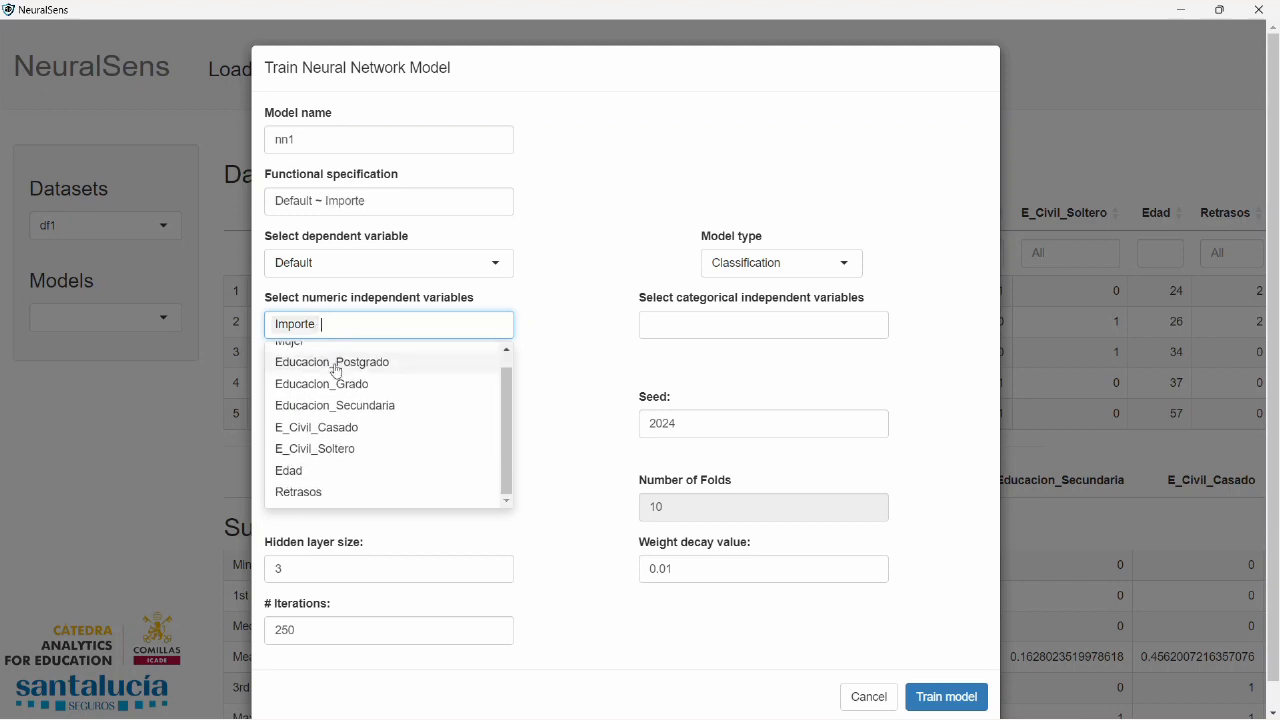
left_click(302, 471)
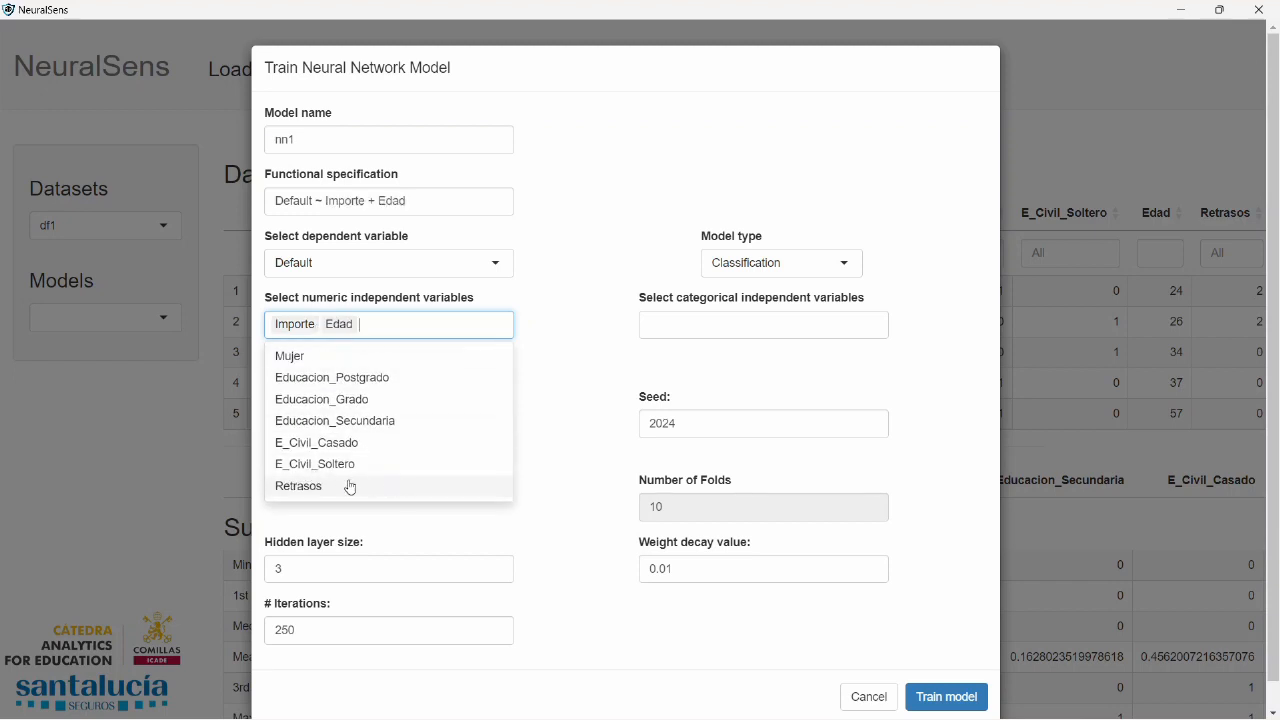
left_click(349, 486)
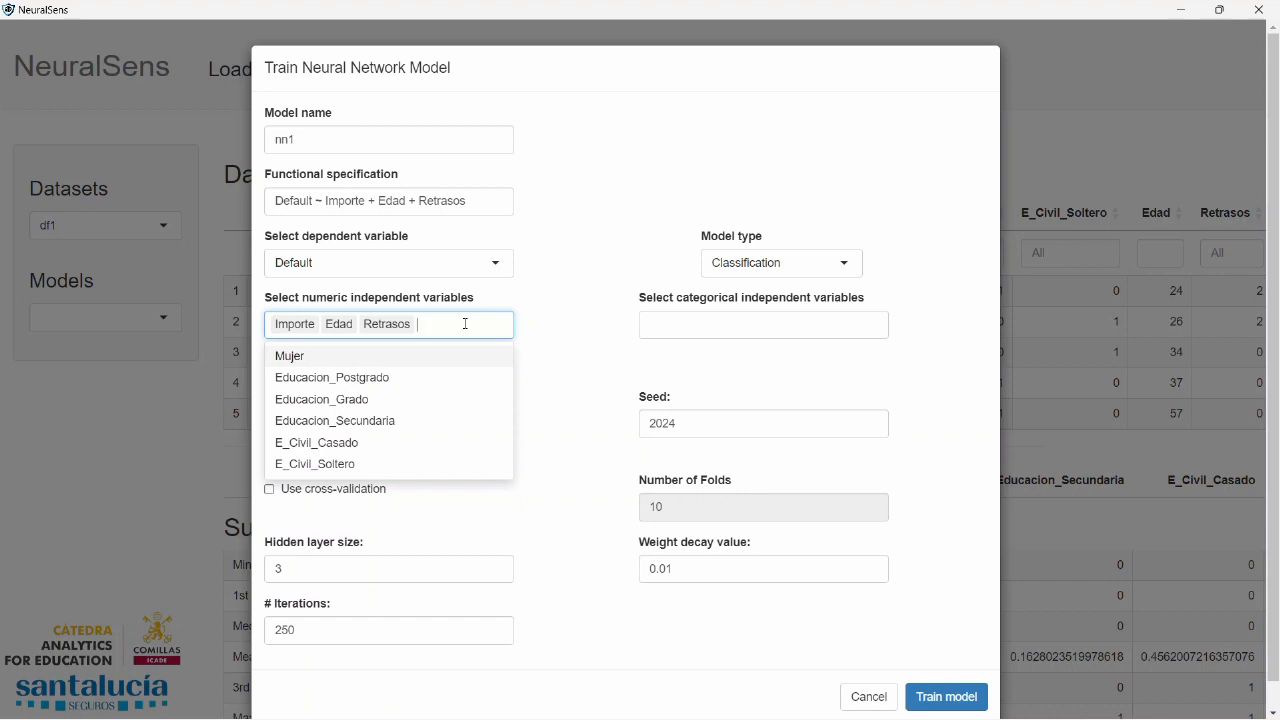
Add Mujer, Educacion_Postgrado, Educacion_Grado, Educacion_Secundaria, E_Civil_Casado and E_Civil_Soltero as the categorical independent variables
left_click(671, 323)
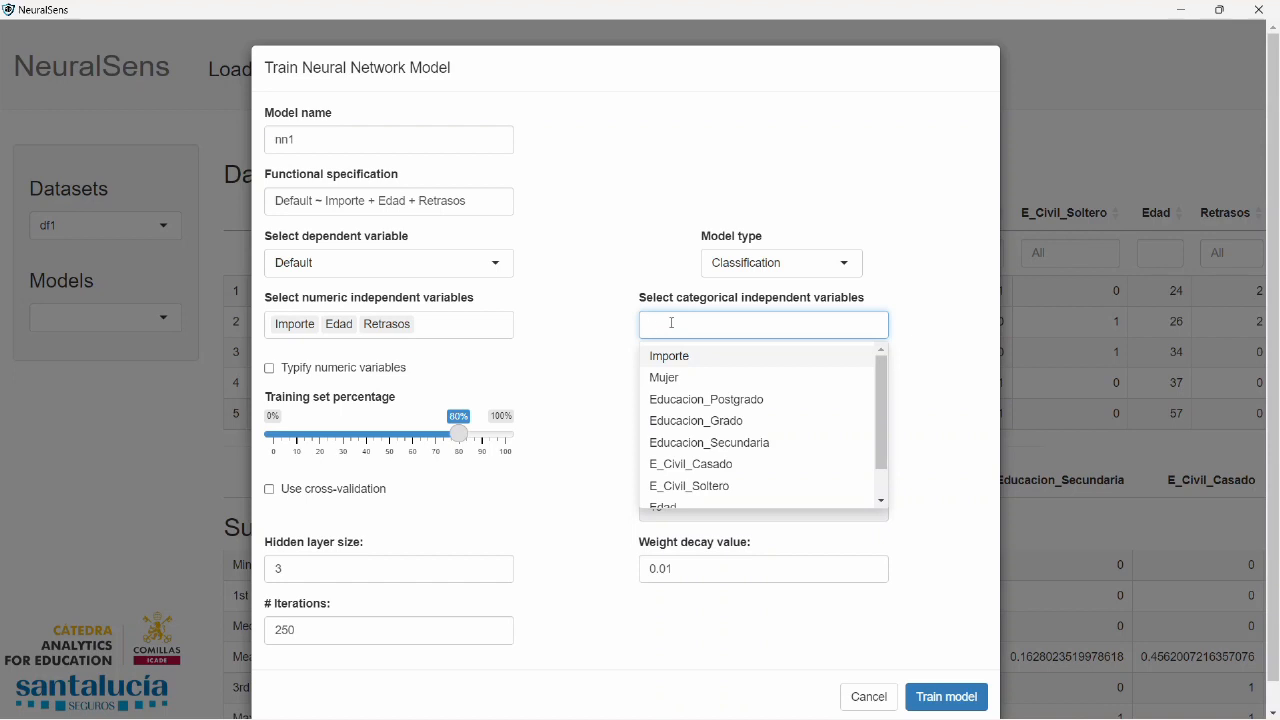
left_click(684, 376)
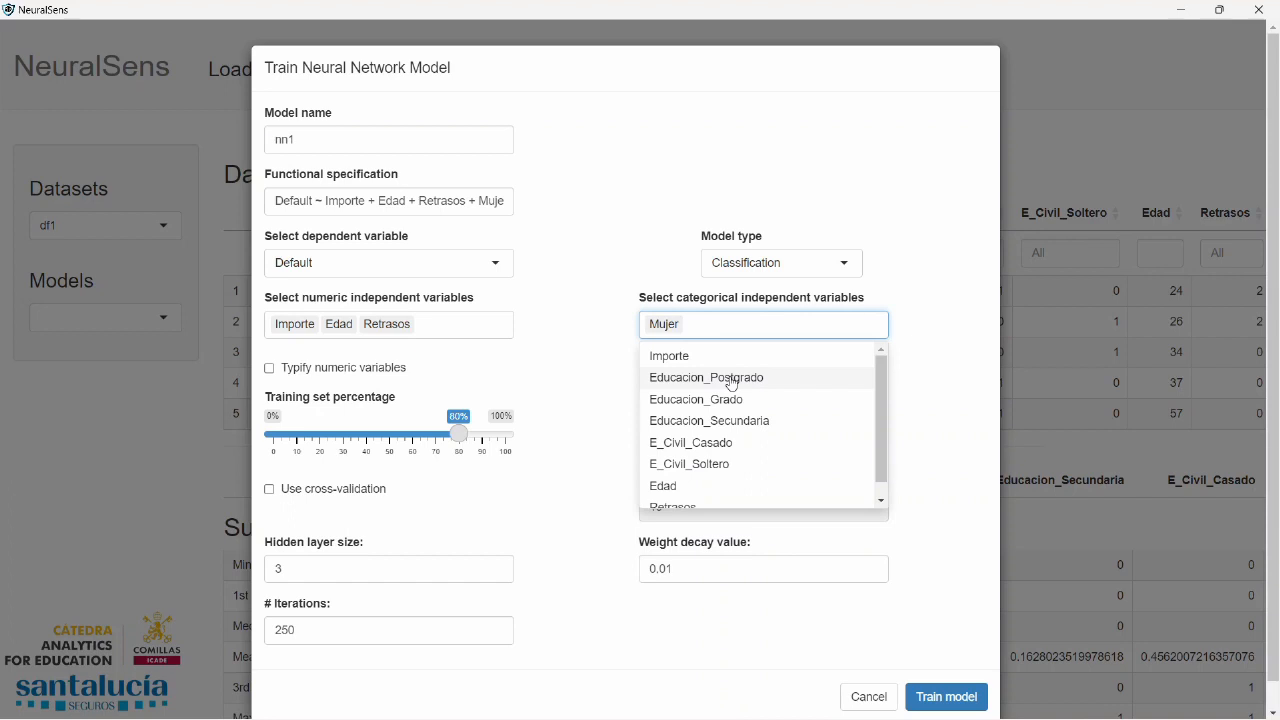
left_click(733, 384)
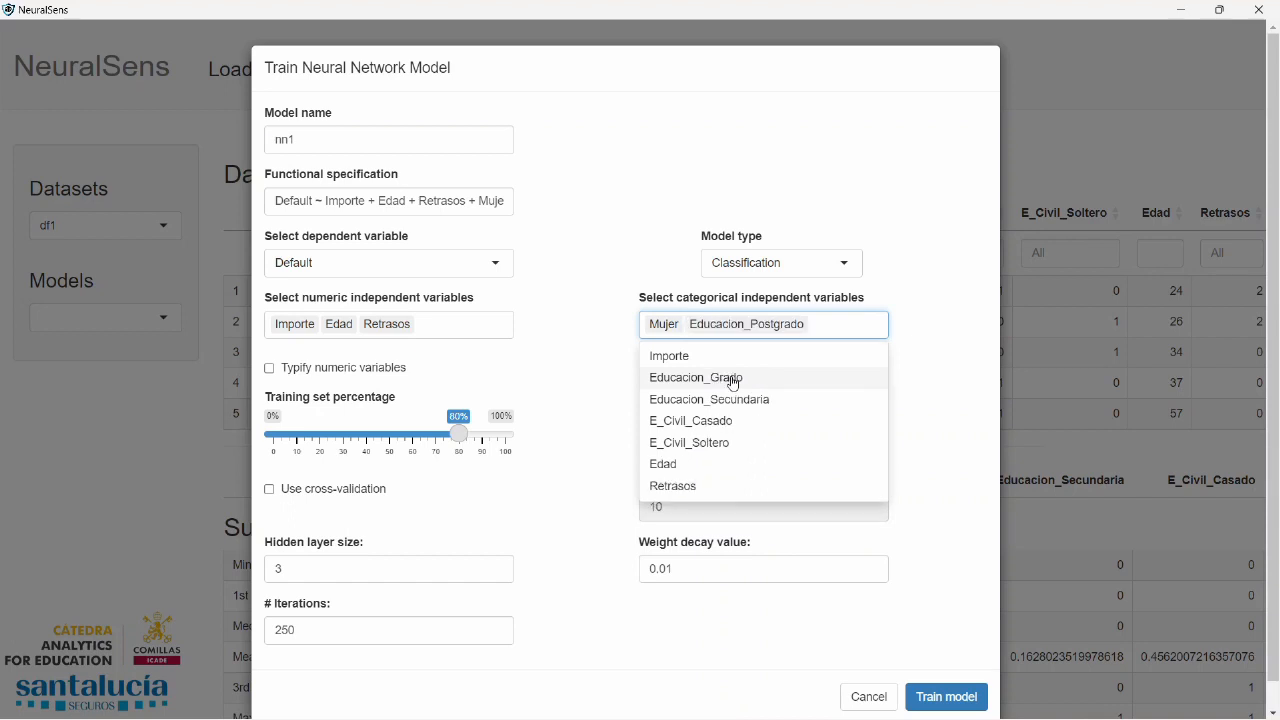
left_click(733, 380)
left_click(756, 406)
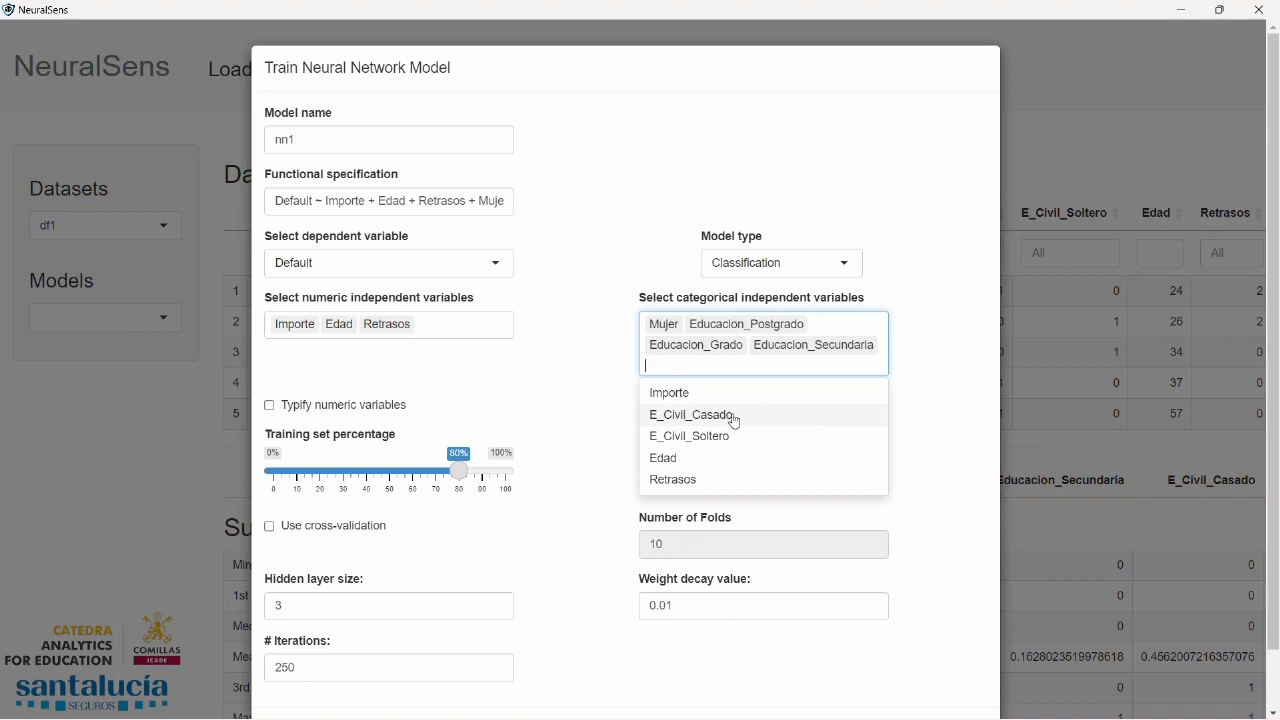
left_click(735, 418)
left_click(733, 418)
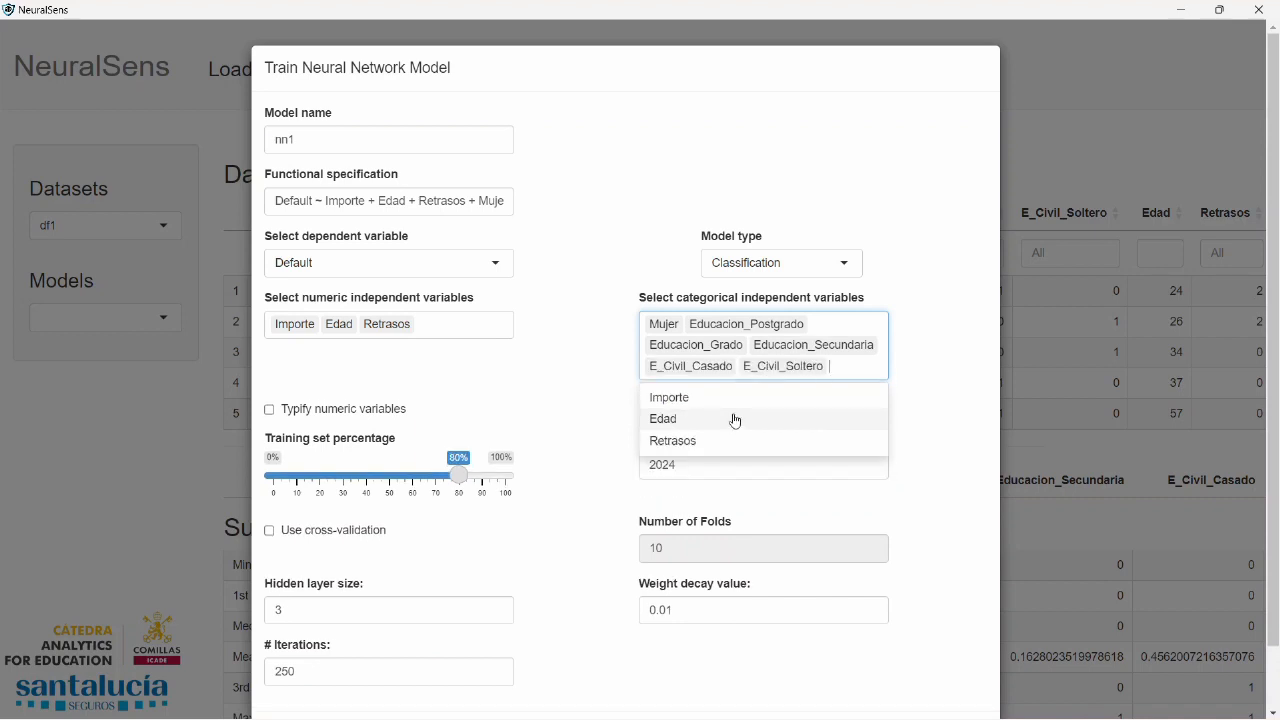
left_click(583, 398)
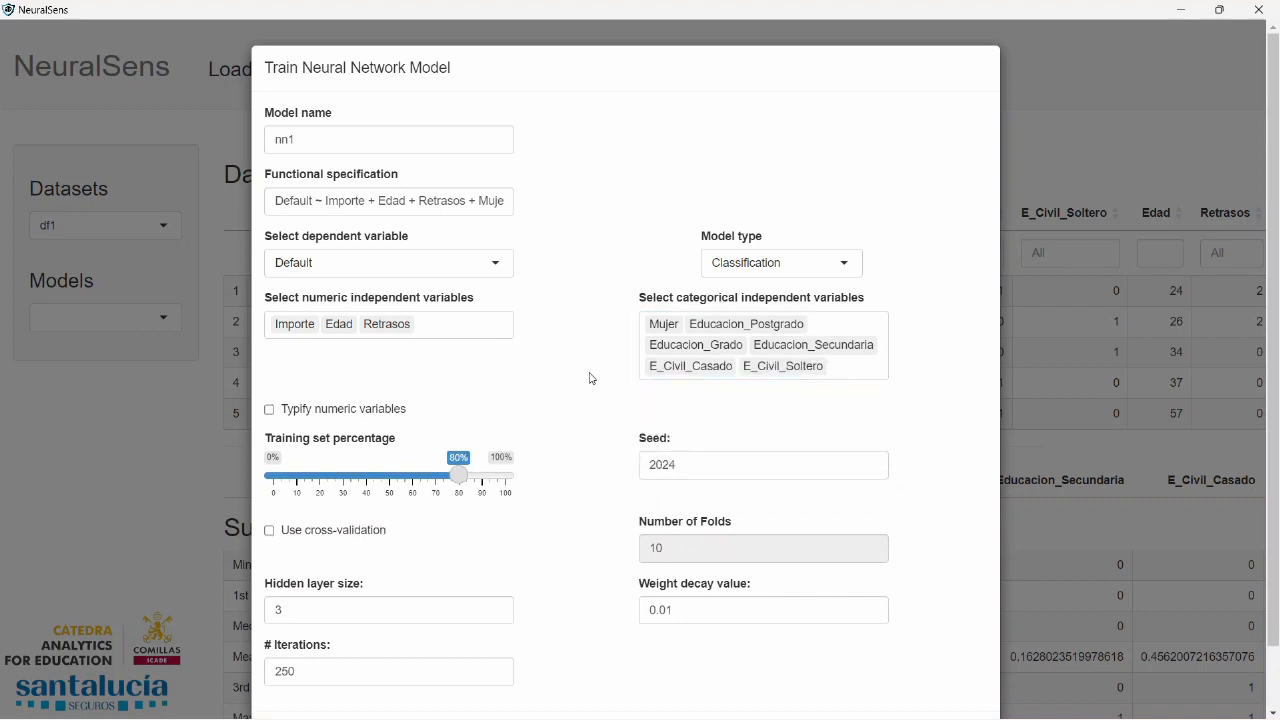
Typify the numeric variables and enable cross-validation with a hidden layer size grid of 1
left_click(270, 410)
left_click(270, 531)
left_click_drag(335, 610, 282, 610)
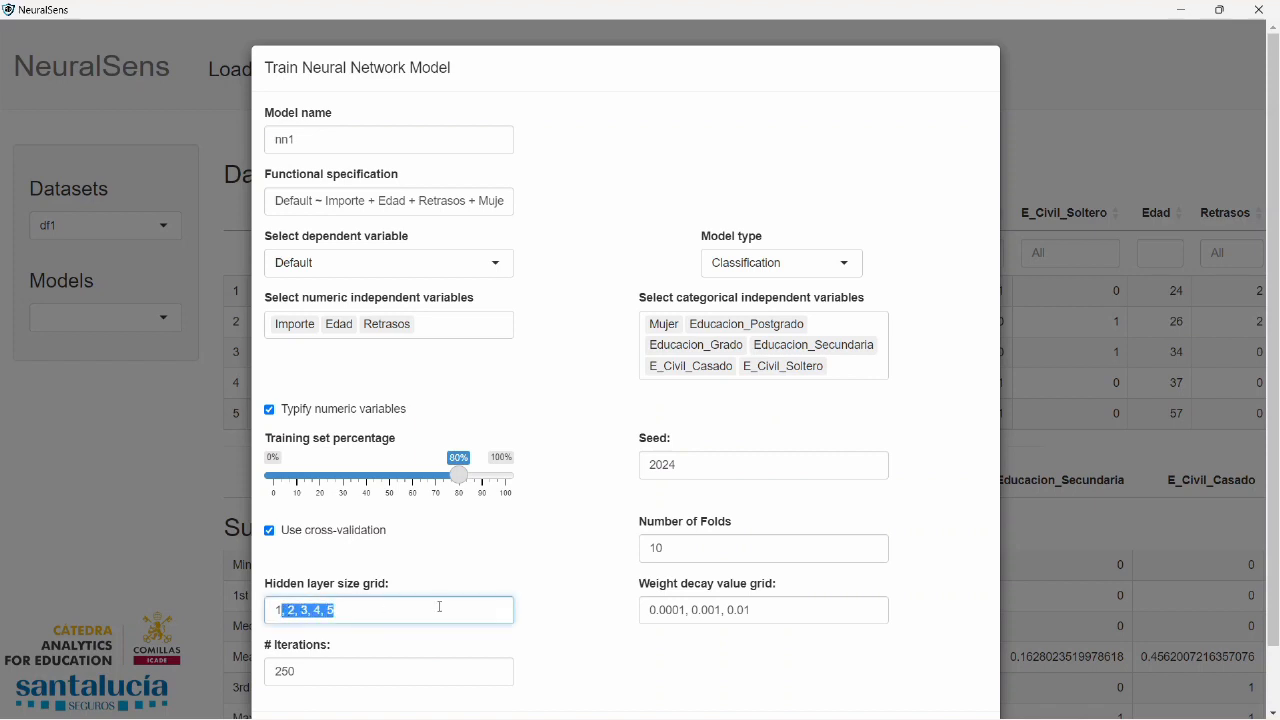
key("BackSpace")
Extend the weight decay grid with 0.1 and 1, and train classification model nn1
left_click(795, 612)
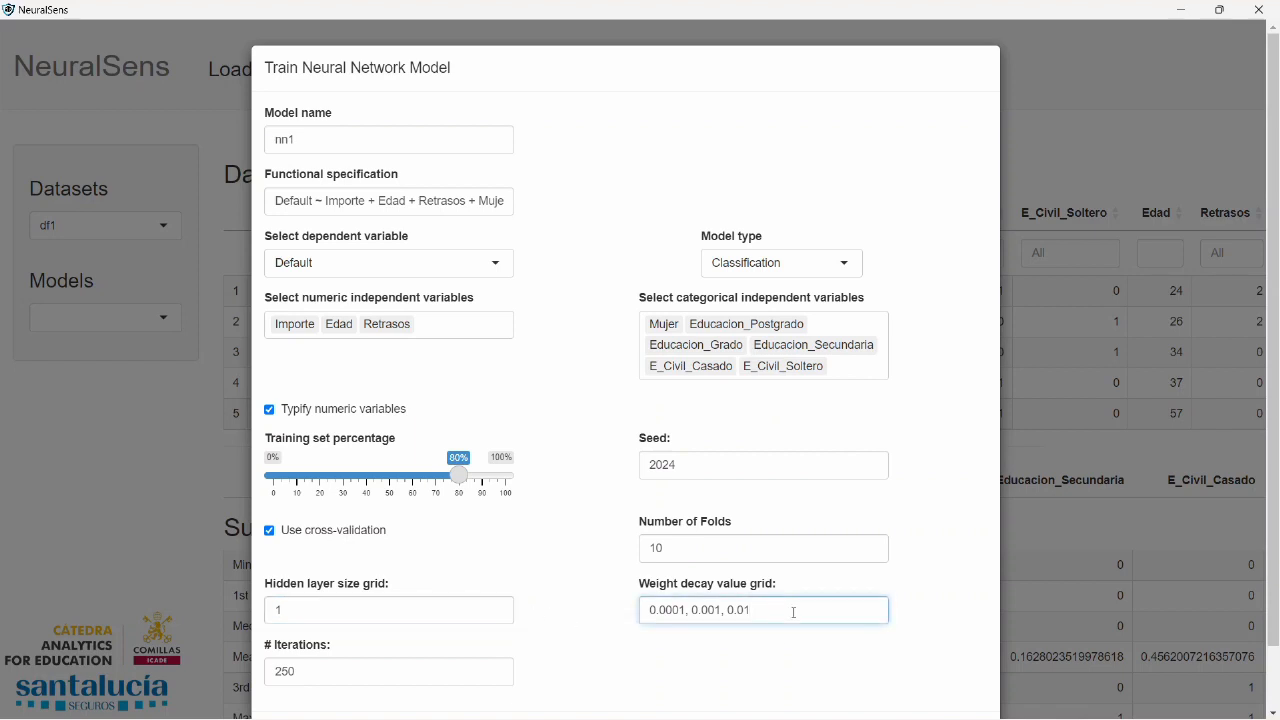
type(",0.1,1")
scroll(603, 574, "down", 1)
left_click(953, 673)
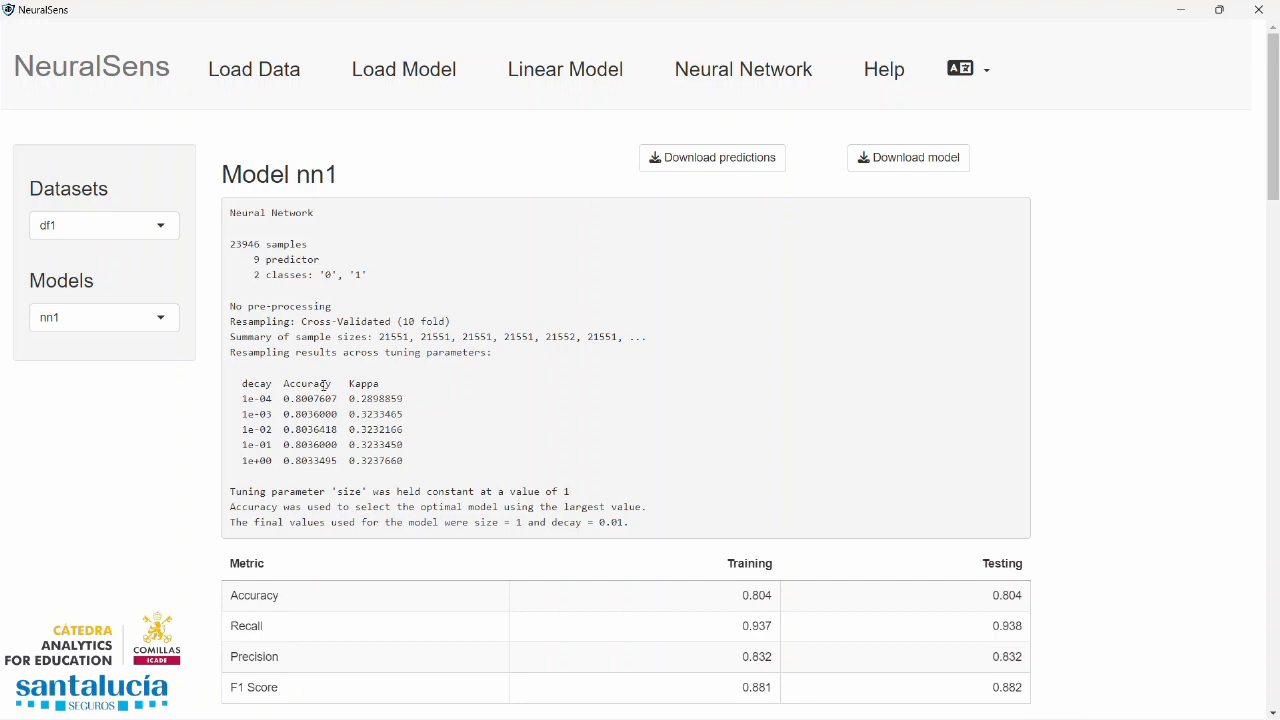
Examine nn1's cross-validation table, comparing the accuracy for each weight decay value
left_click_drag(253, 398, 420, 463)
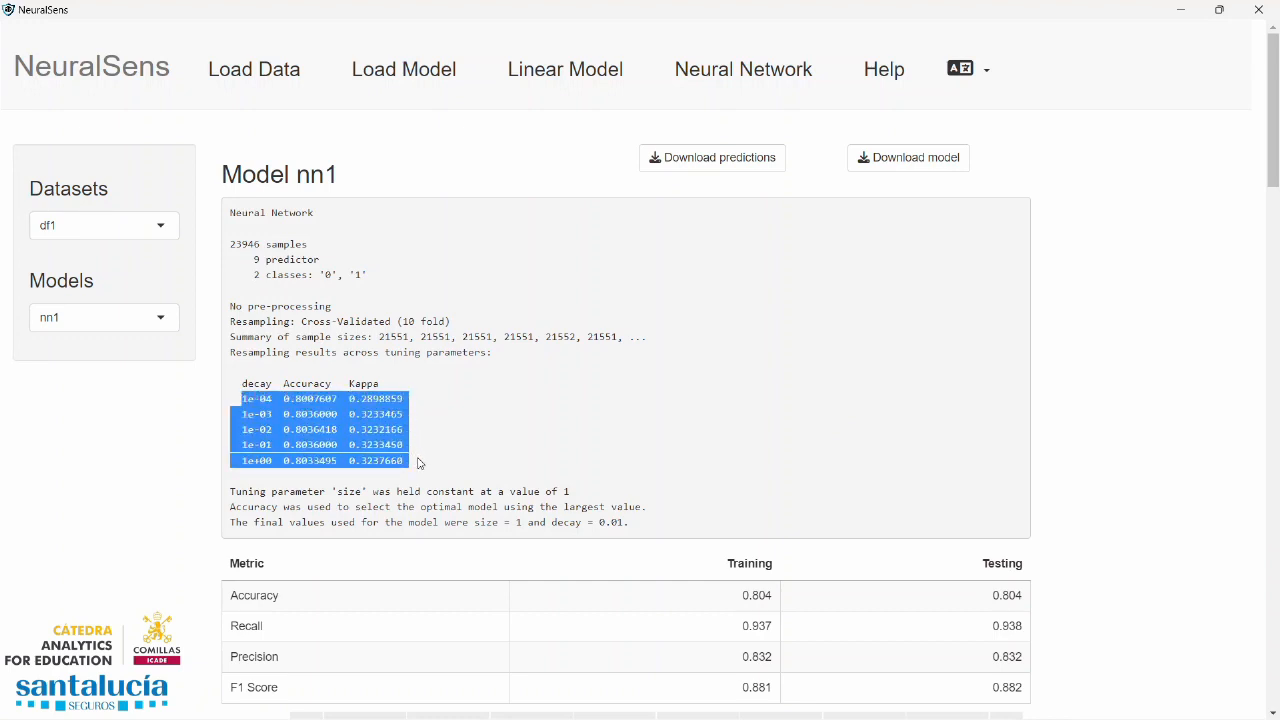
left_click(409, 418)
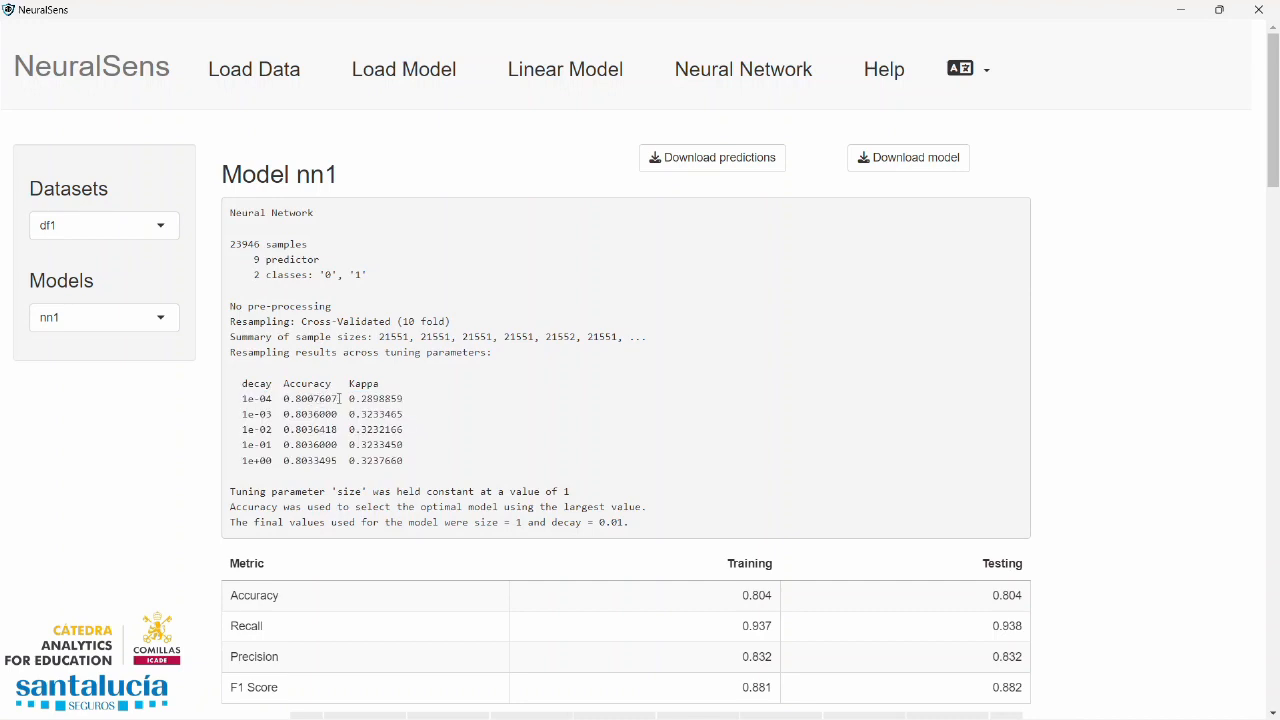
left_click_drag(339, 398, 283, 398)
left_click_drag(333, 383, 283, 383)
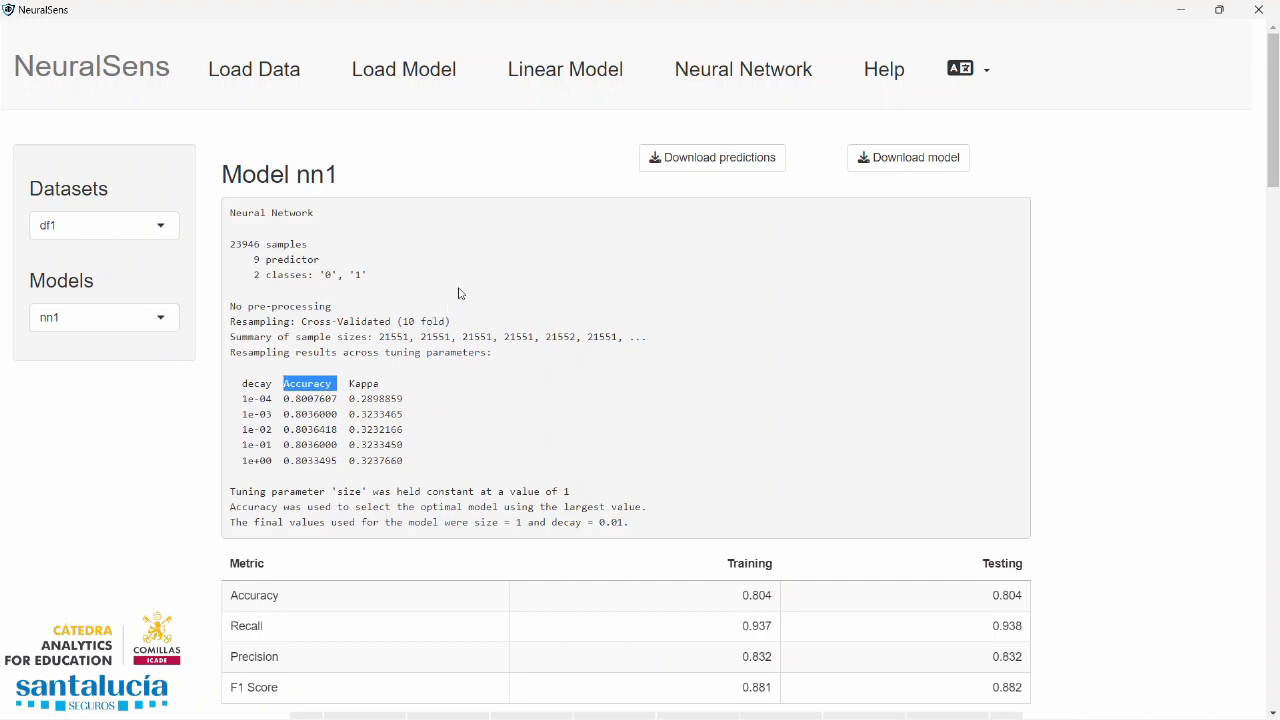
Review nn1's accuracy plot and its train and test confusion matrices, along with the sensitivity measures and plots of its input variables
scroll(463, 285, "down", 4)
scroll(472, 284, "down", 6)
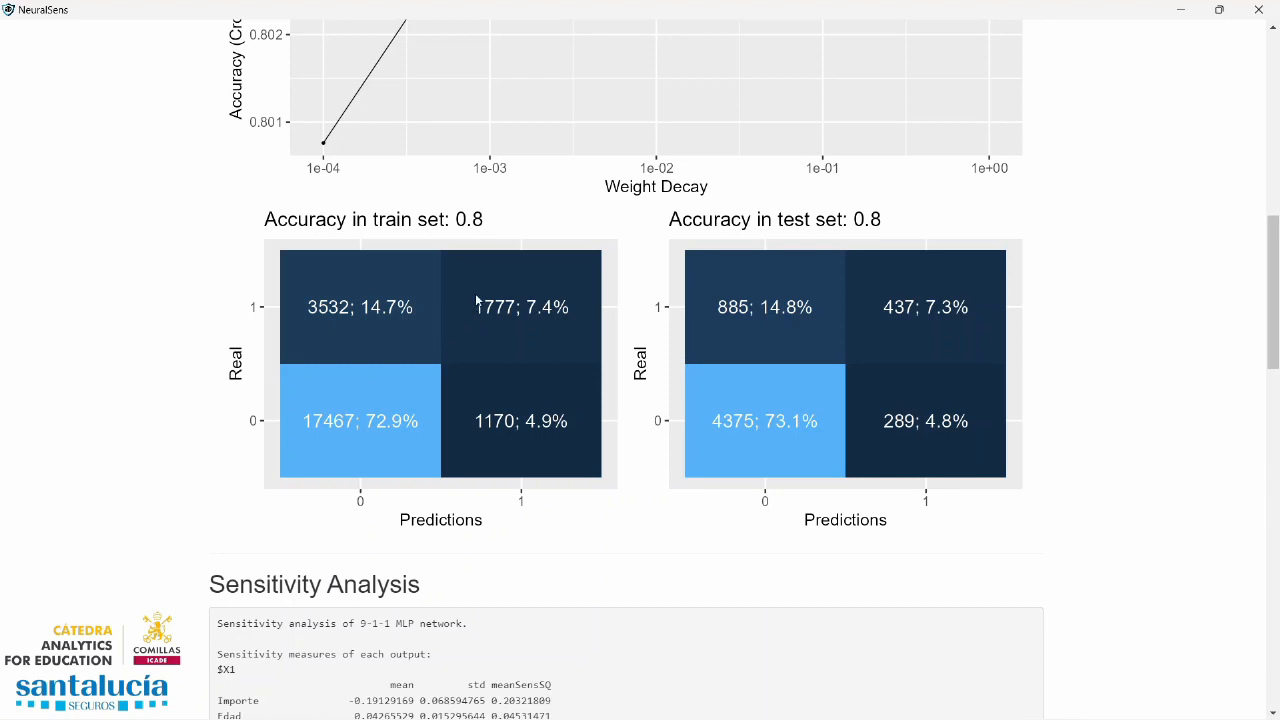
scroll(610, 297, "down", 5)
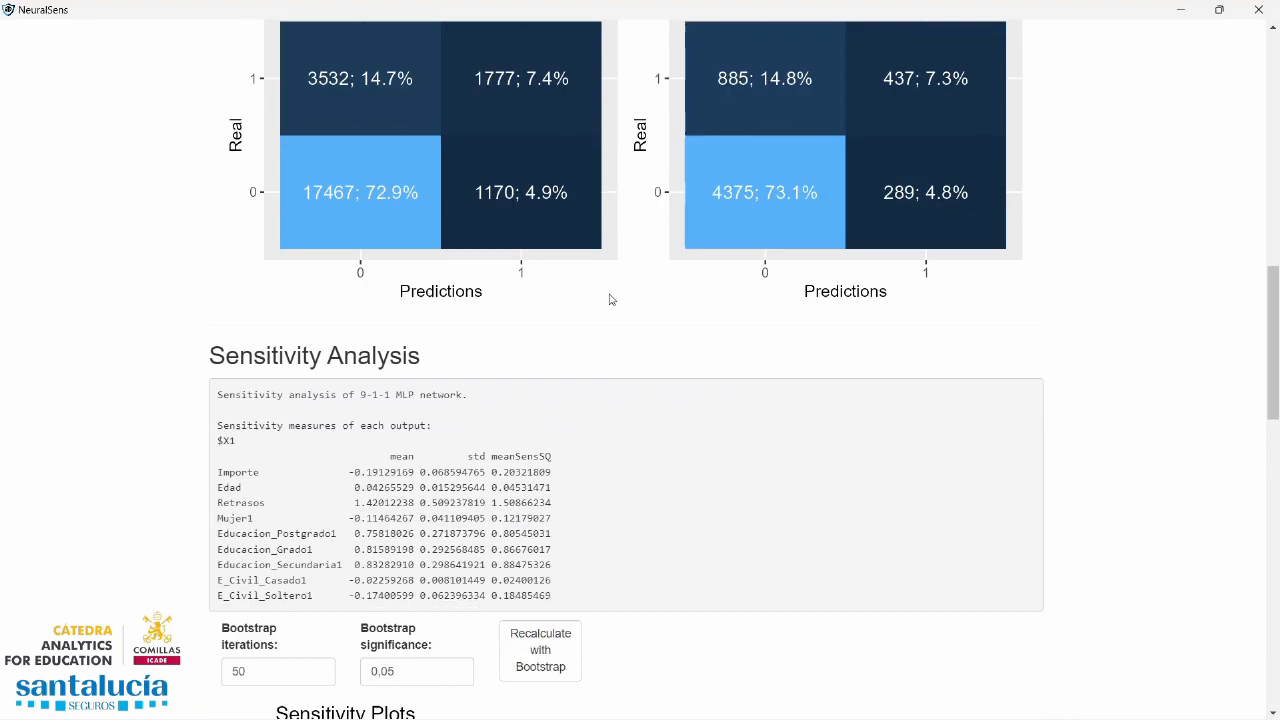
scroll(610, 297, "down", 7)
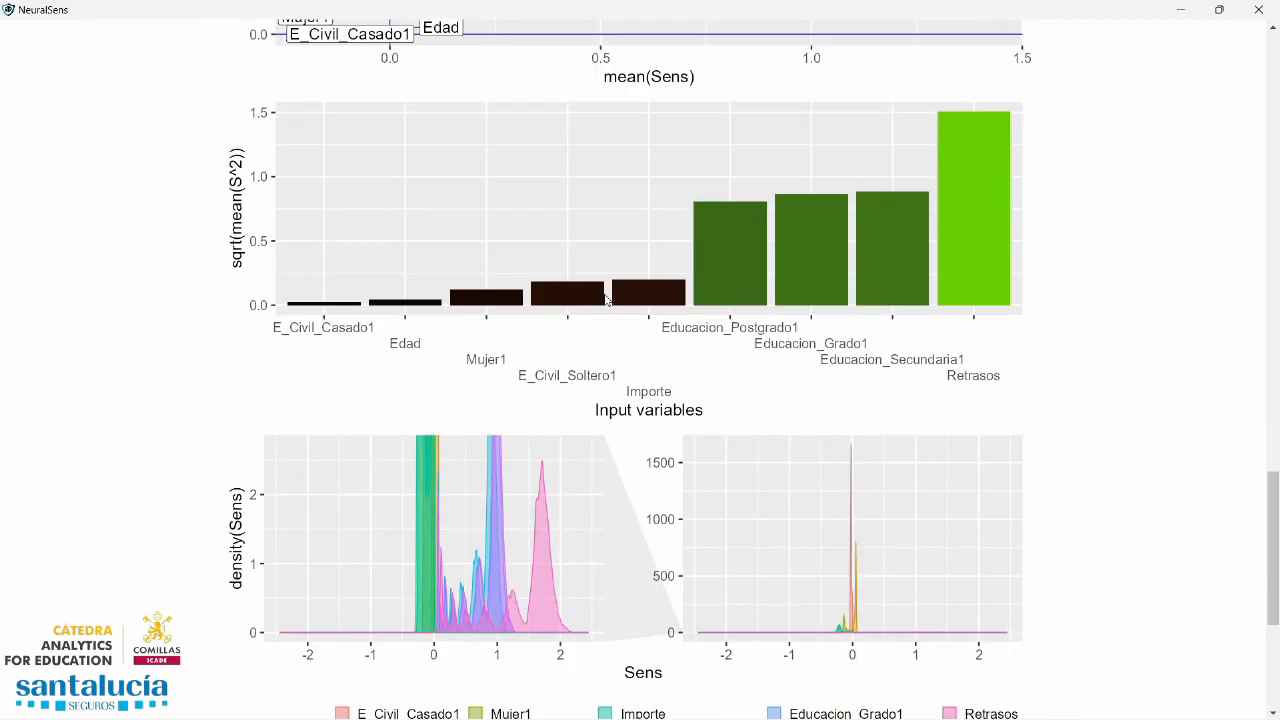
scroll(607, 299, "down", 1)
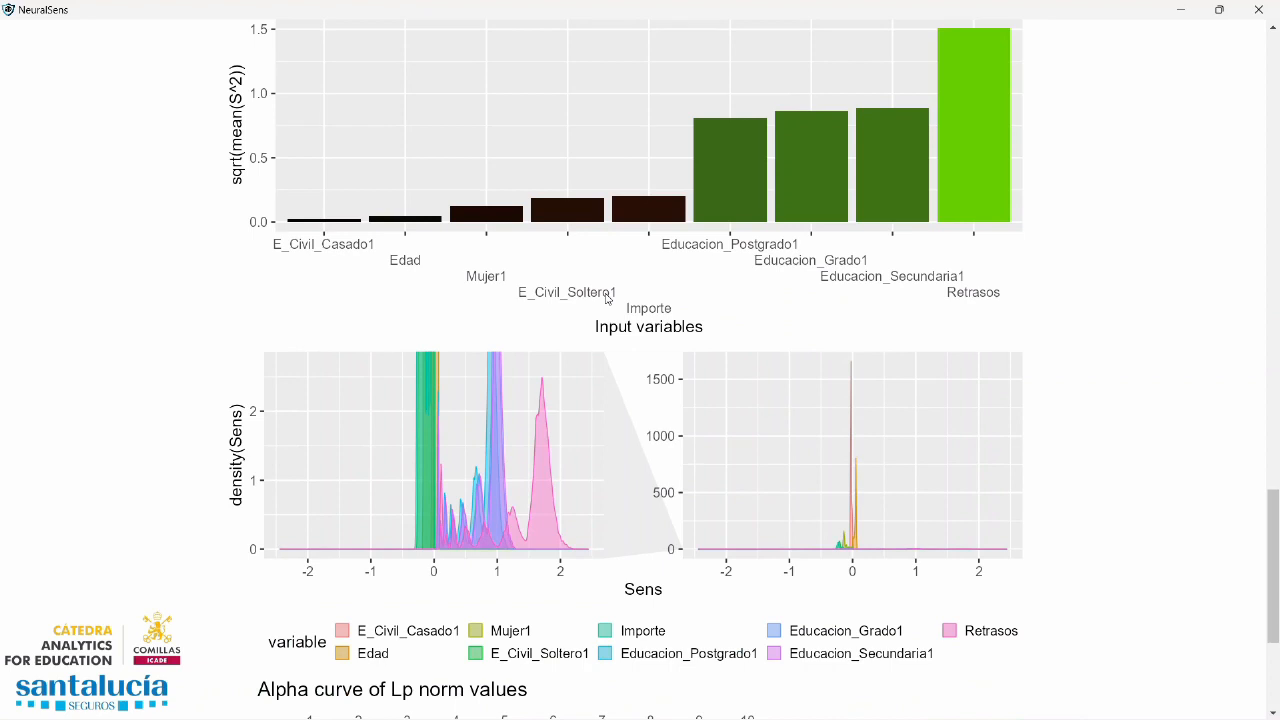